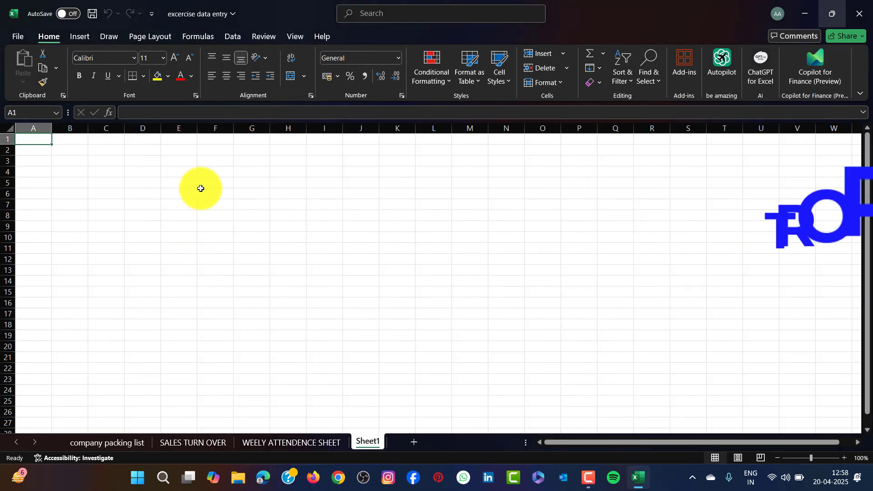
Insert a first-style WordArt title reading 'Clothing Sales Report'
left_click(79, 38)
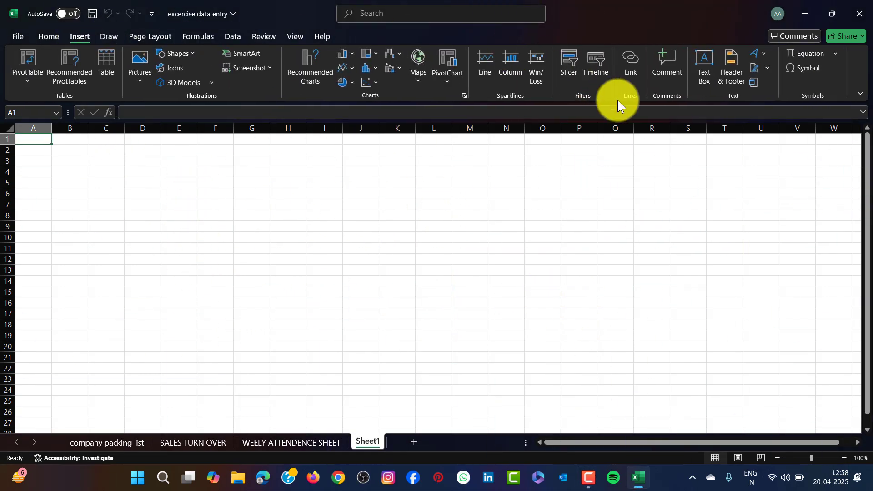
left_click(766, 53)
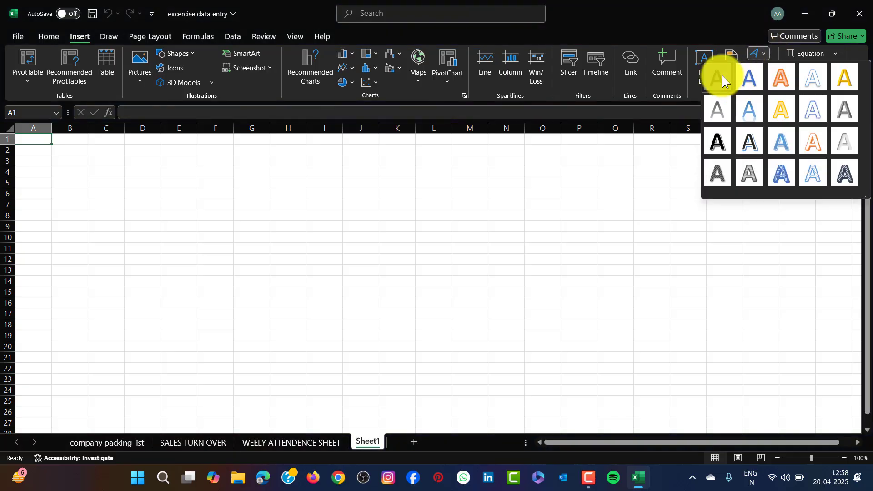
left_click(722, 75)
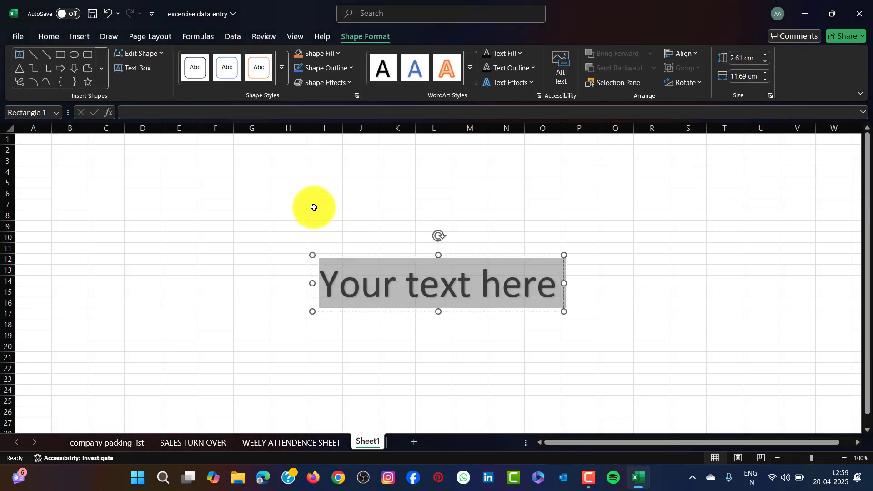
type("Clothin")
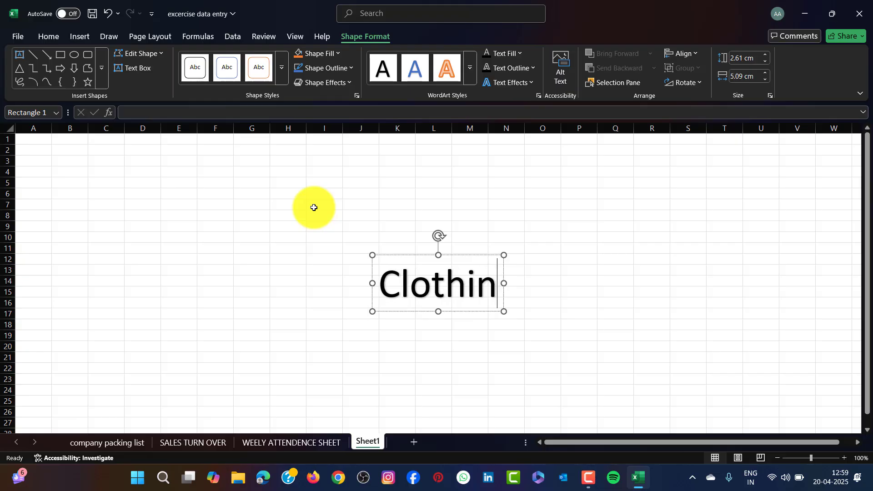
type("g ")
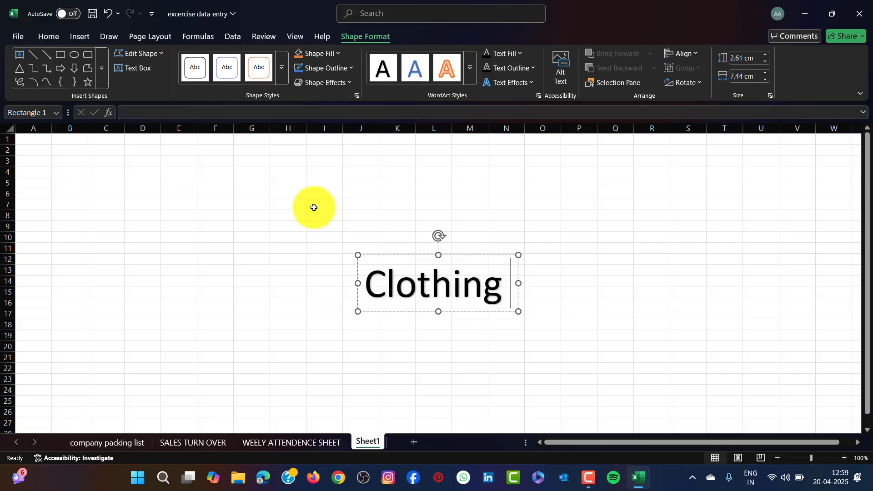
type("Sales ")
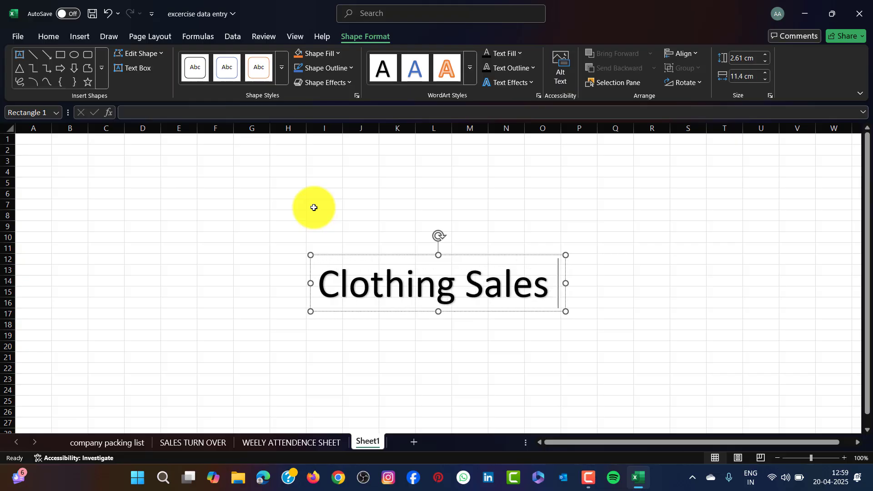
type("Report")
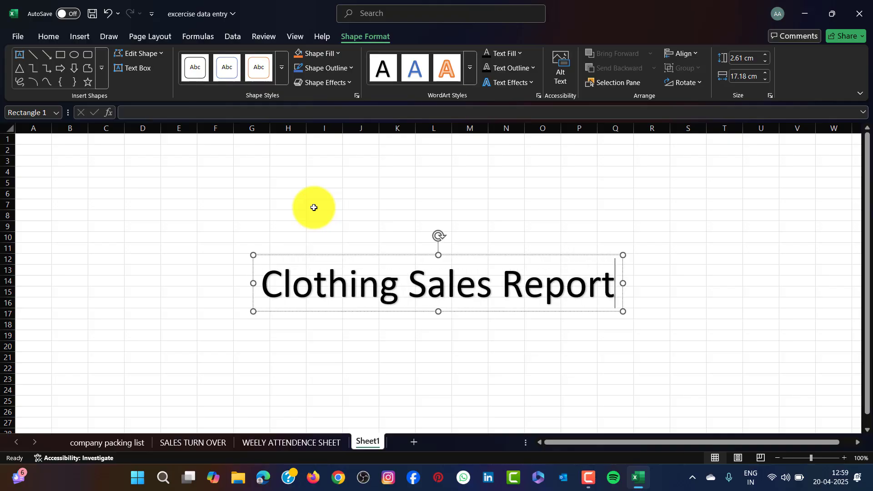
Move the title up to the top rows and select cells B2:S5 behind it
left_click(456, 324)
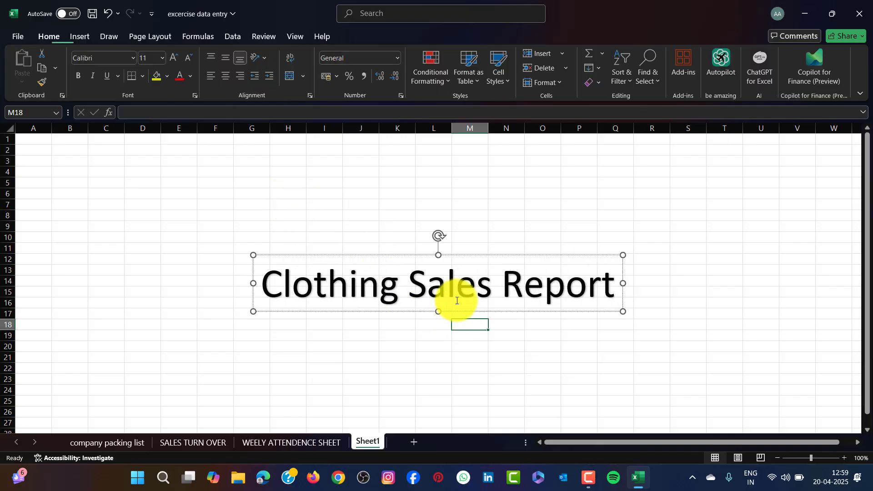
left_click(452, 303)
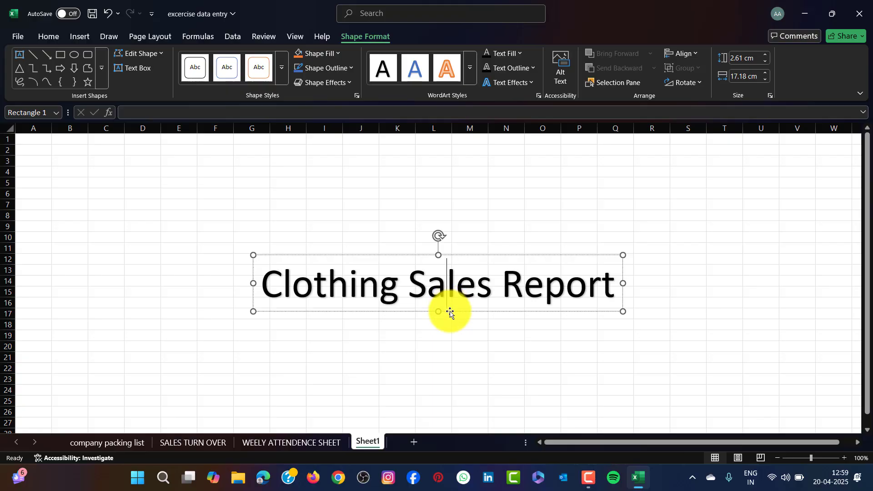
left_click_drag(449, 312, 349, 179)
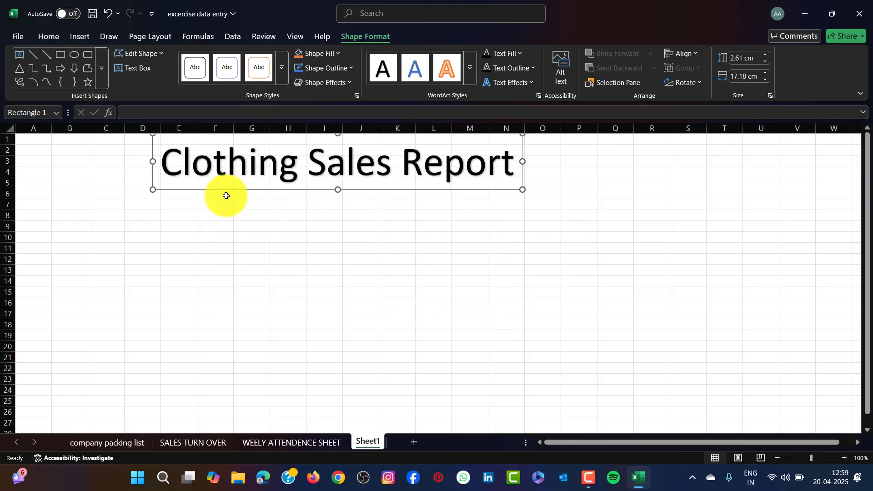
left_click_drag(65, 152, 705, 178)
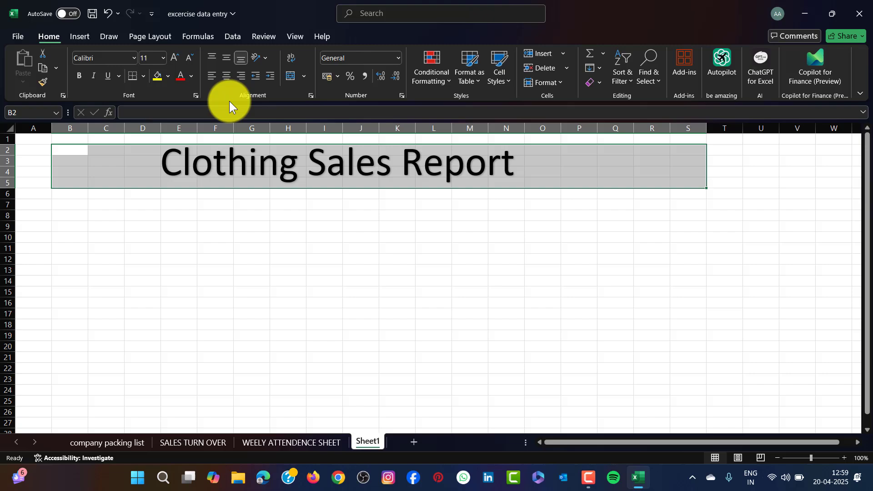
Fill B2:S5 black and make the Clothing Sales Report text white
left_click(169, 75)
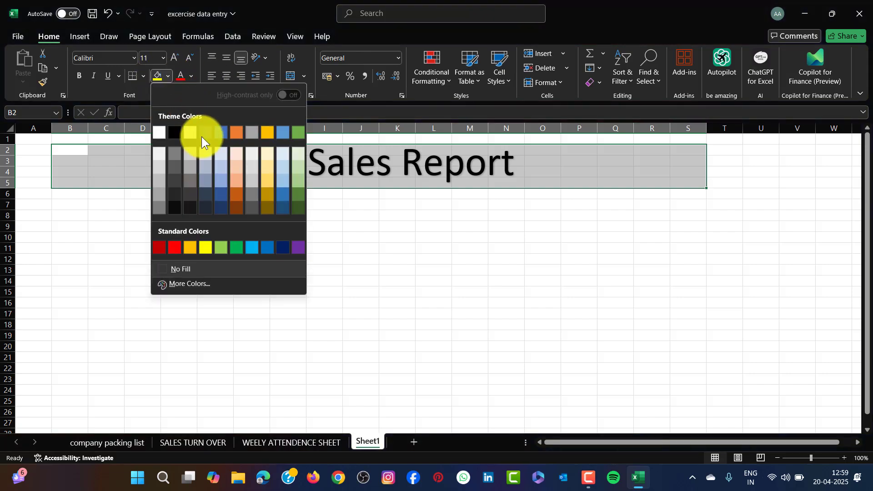
left_click(175, 212)
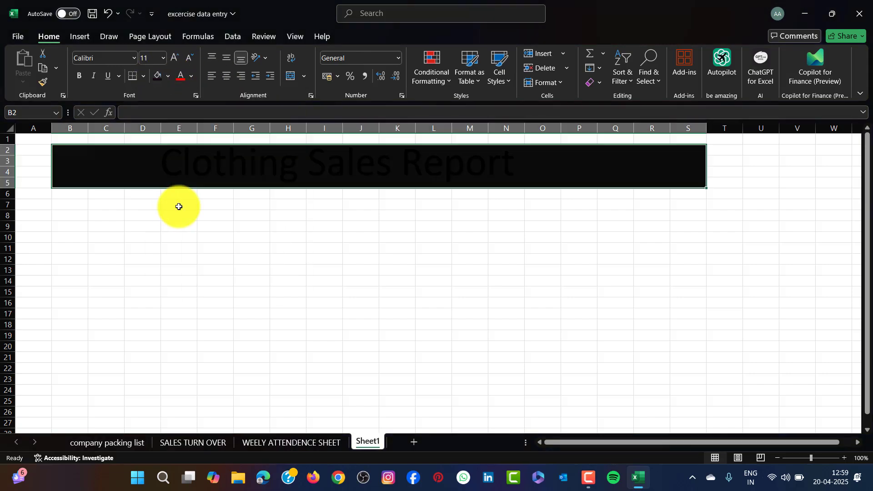
left_click(257, 163)
left_click_drag(165, 163, 535, 163)
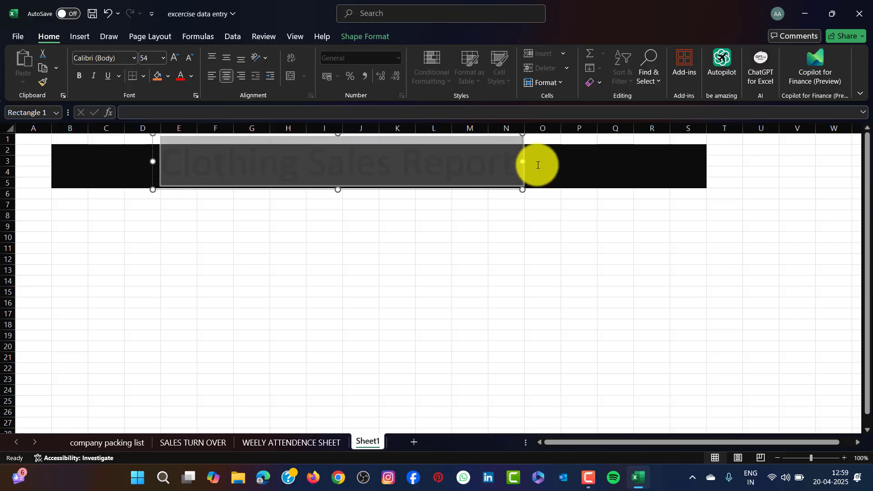
left_click(192, 76)
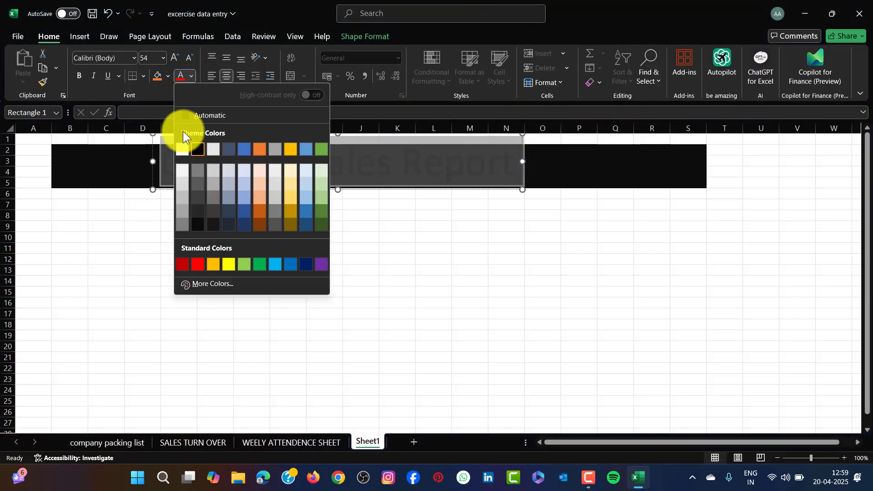
left_click(183, 146)
Shift the title right so it sits centred on the black banner
left_click(591, 279)
left_click(487, 171)
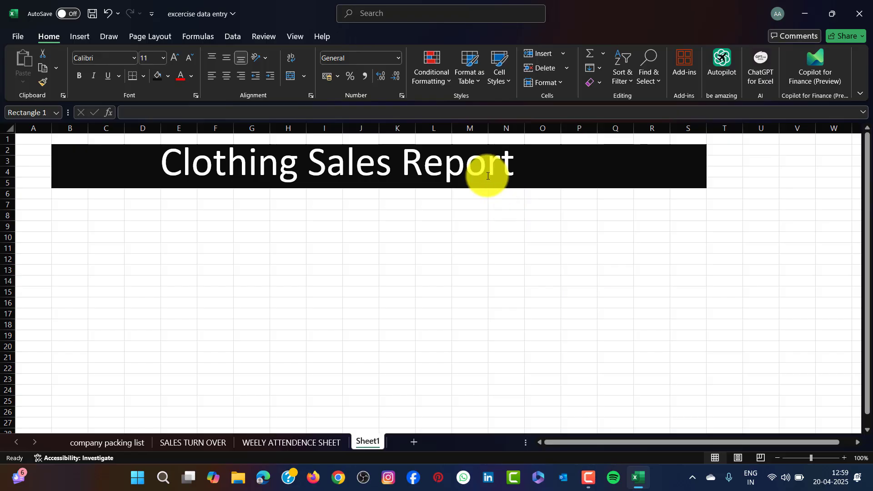
left_click_drag(467, 185, 486, 189)
left_click(475, 259)
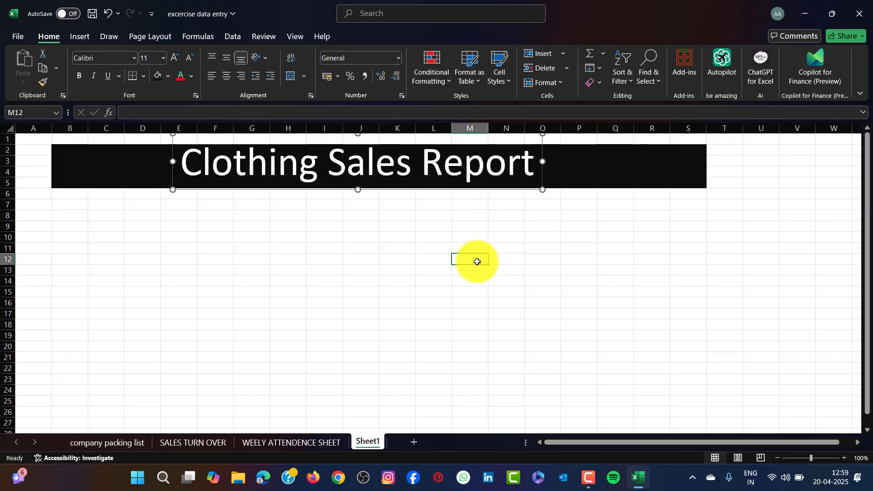
Enter headings SR, DATE, INVOICE NO, CUSTOMER NAME, CONTACT NO, ADDRESS, PRODUCT across row 7 from B7
left_click(69, 204)
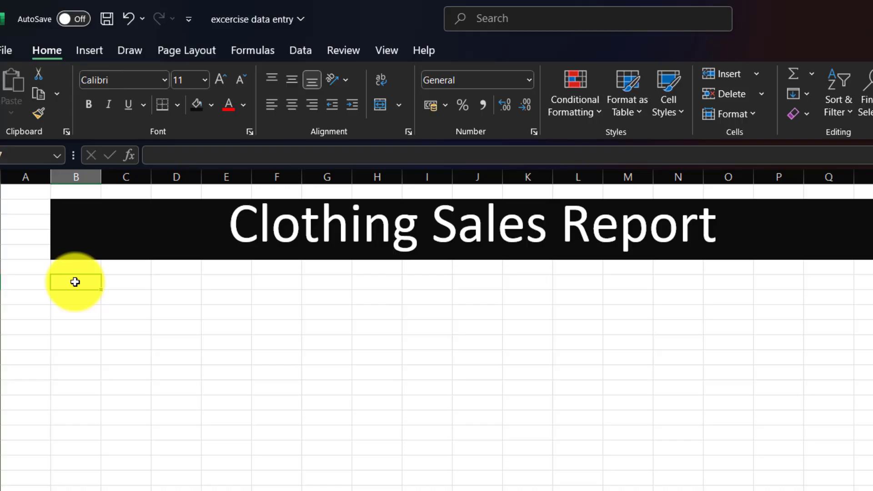
type("sr")
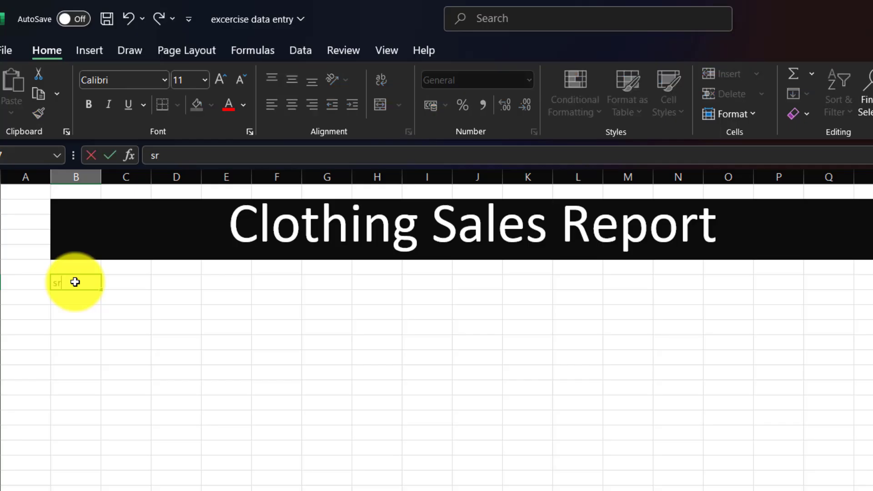
type("SR")
key("Tab")
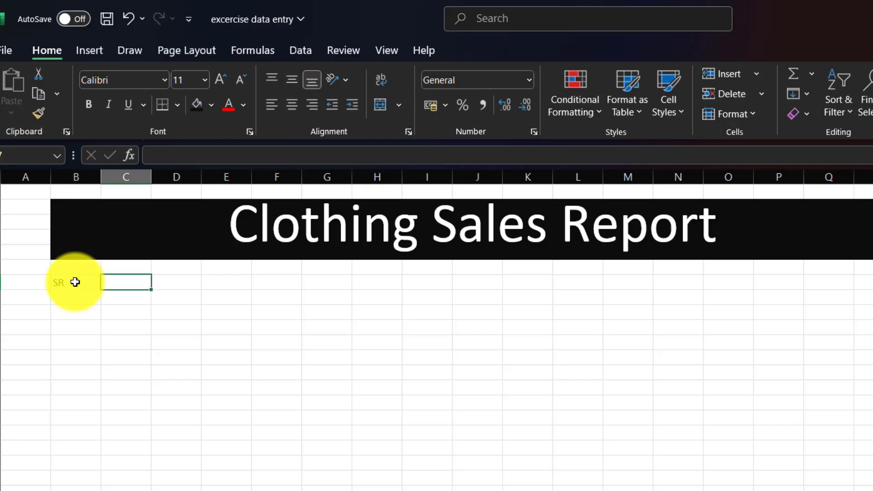
type("DATE")
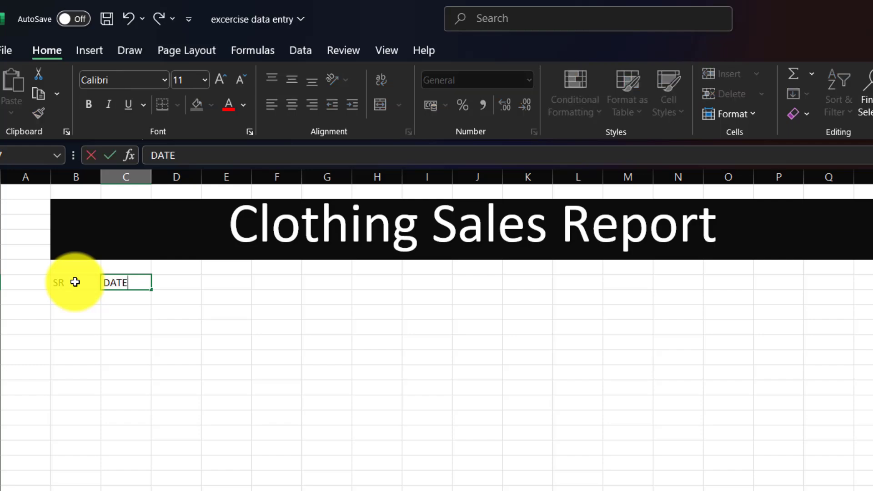
key("Tab")
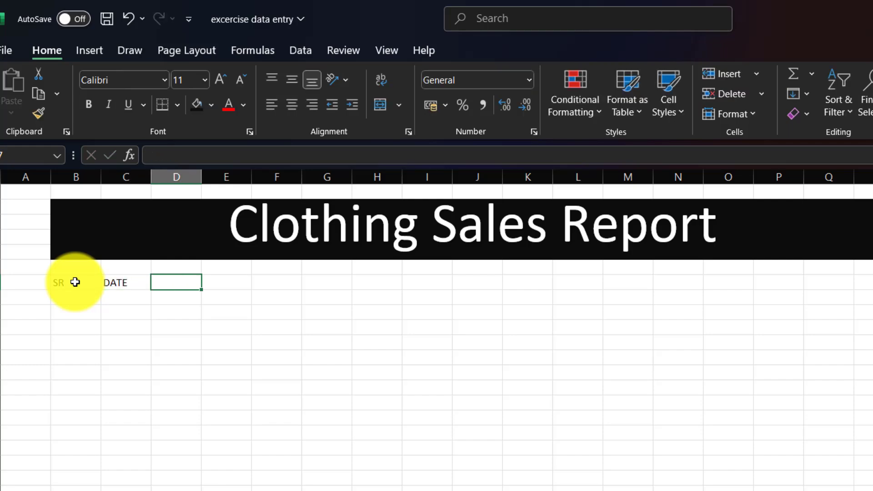
type("INVOICE")
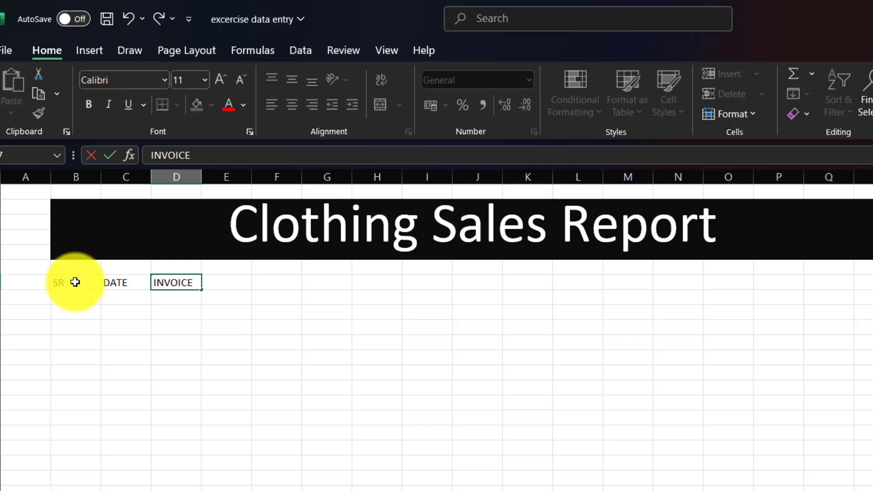
type(" NO")
key("Tab")
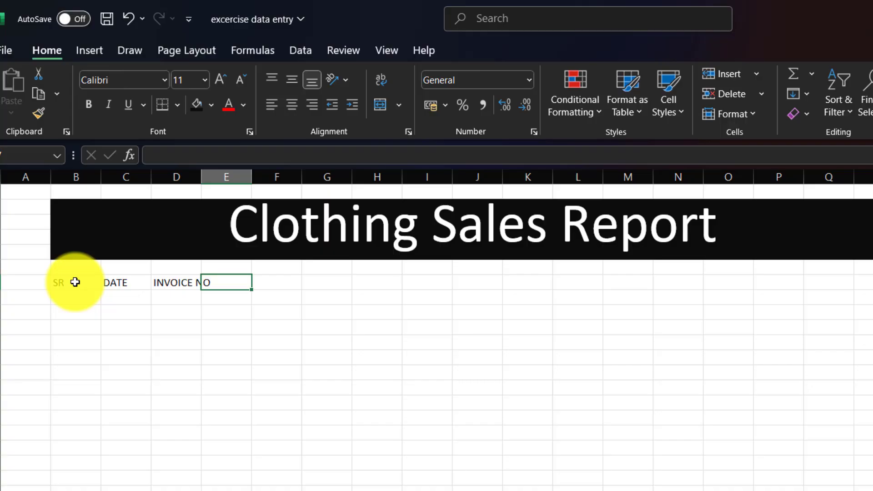
type("CUST")
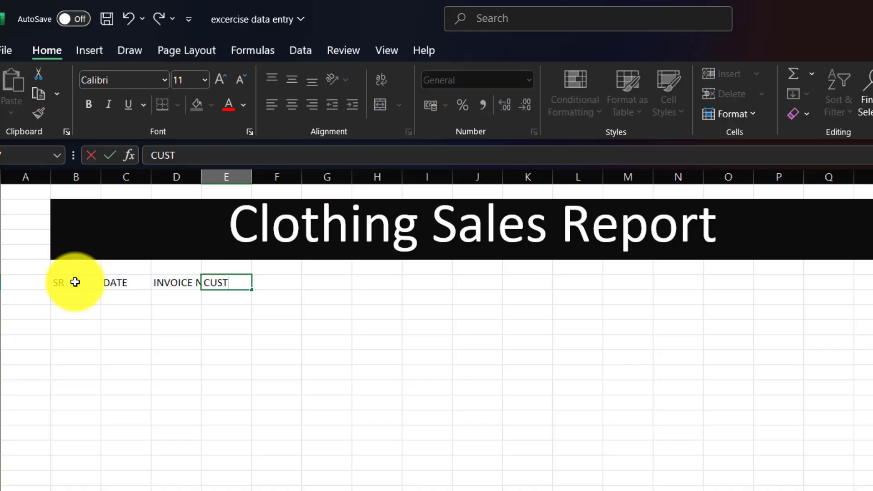
type("OMER NAME")
key("Tab")
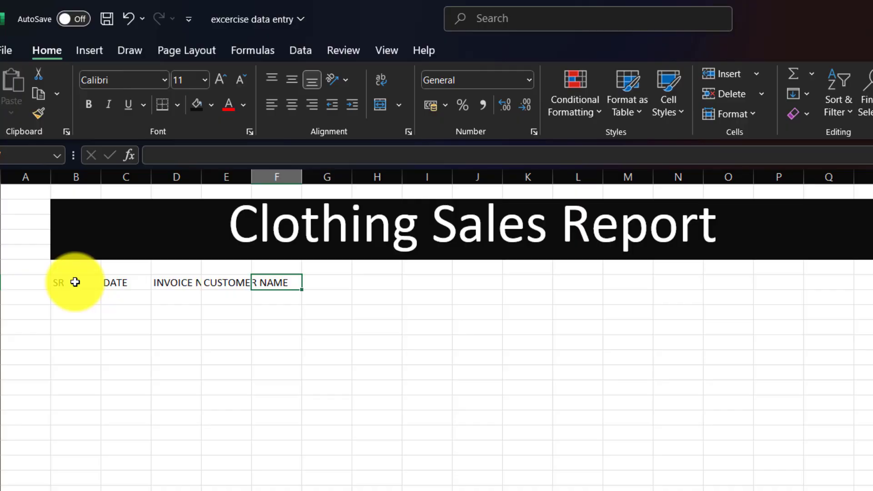
type("CON")
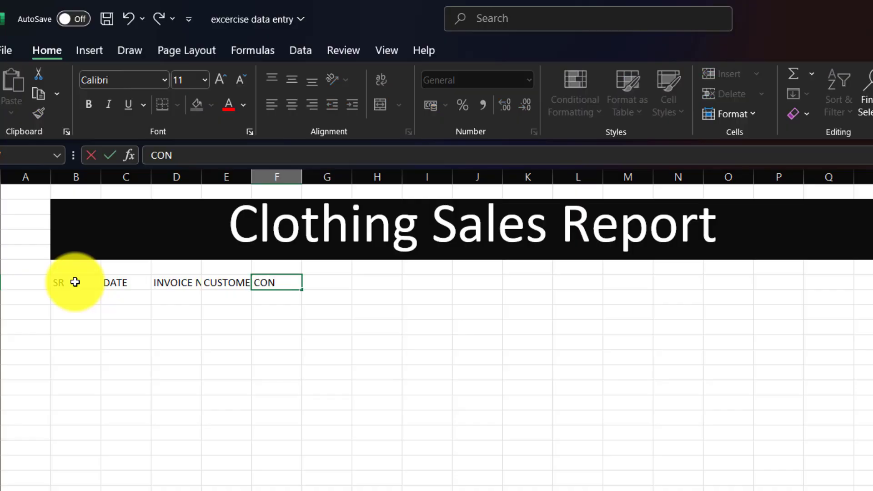
type("TACT NO")
key("Tab")
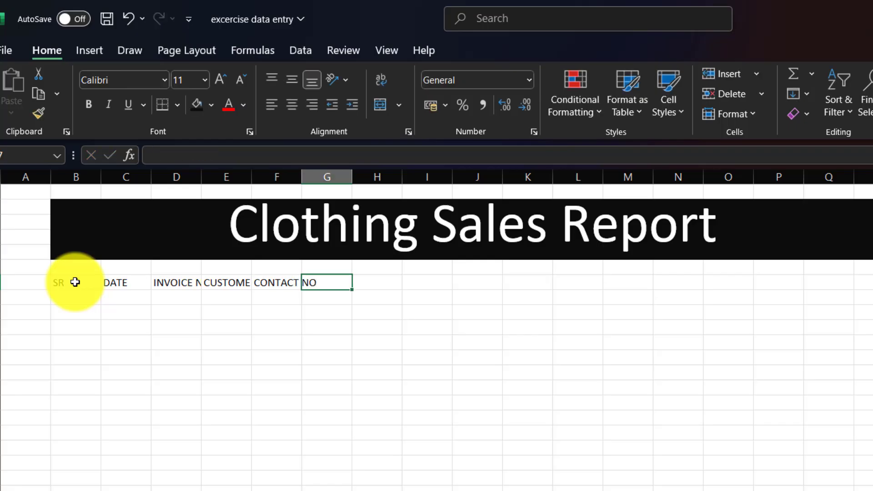
type("ADDRESS")
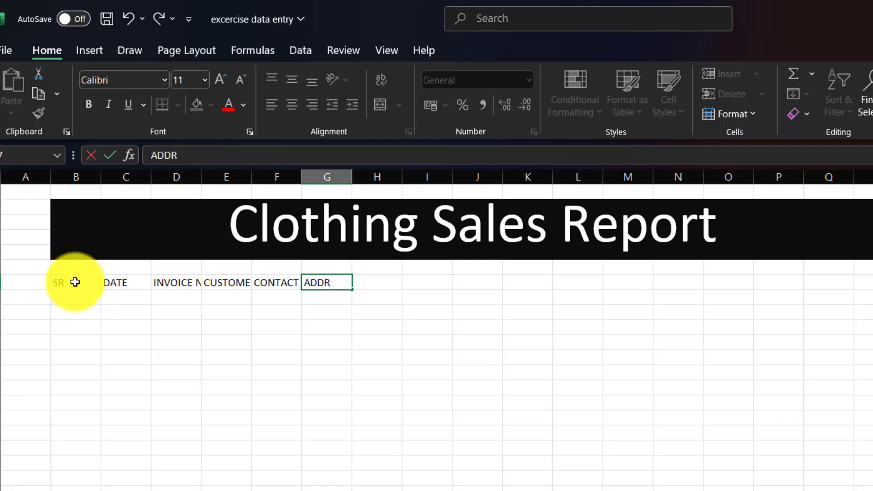
key("Tab")
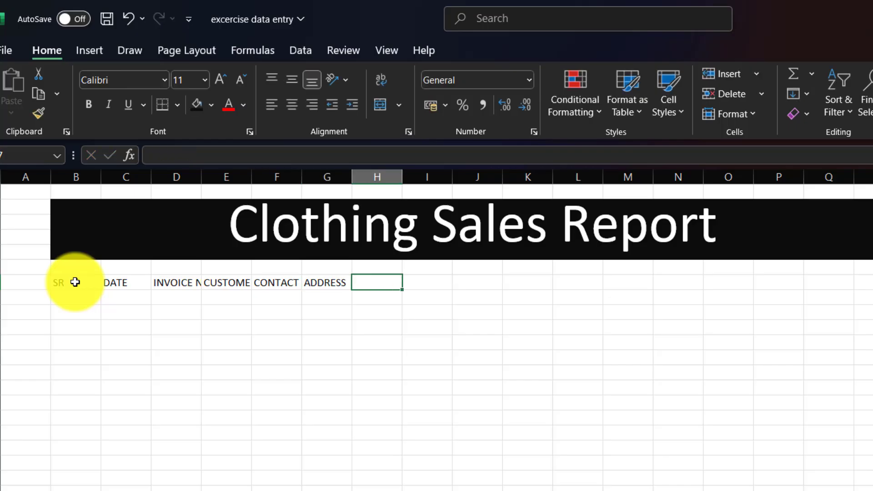
type("PRODUCT")
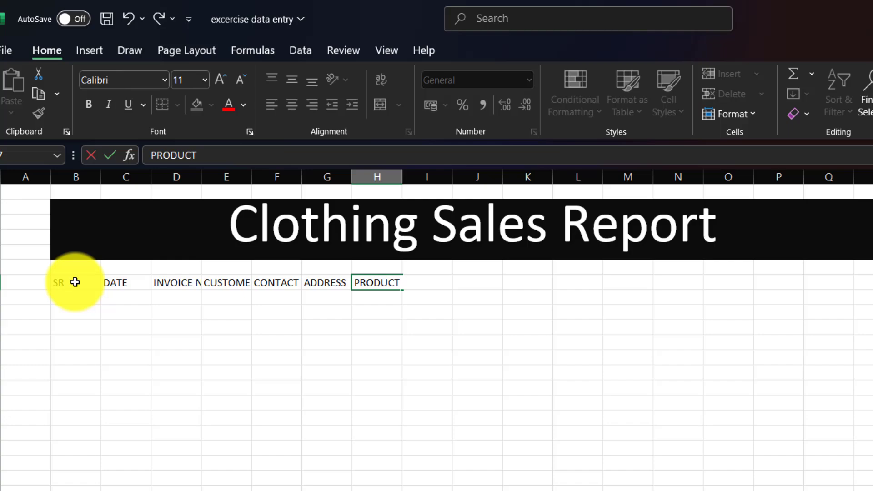
key("Tab")
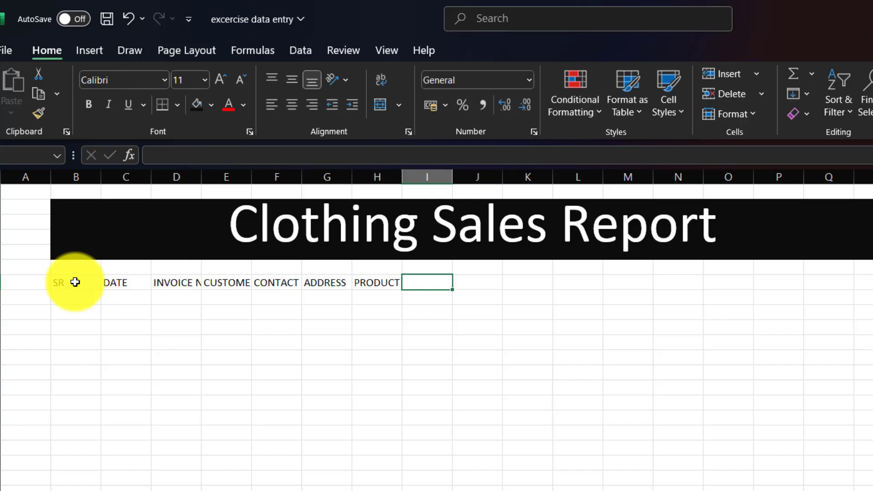
Continue the header row with QNTY, PRICE, TOTAL PRICE, GST, TOTAL AMOUNT and PAY BALANCE
type("QNR")
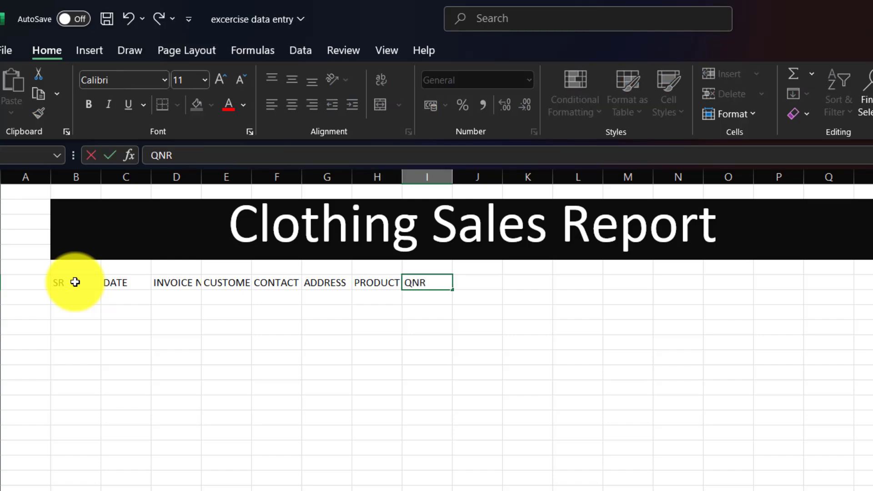
key("BackSpace")
type("TY")
key("Tab")
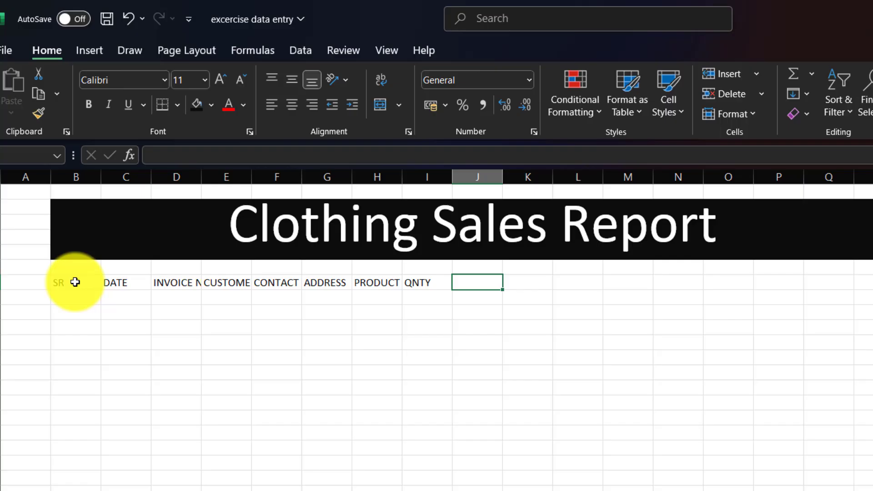
type("PRICE")
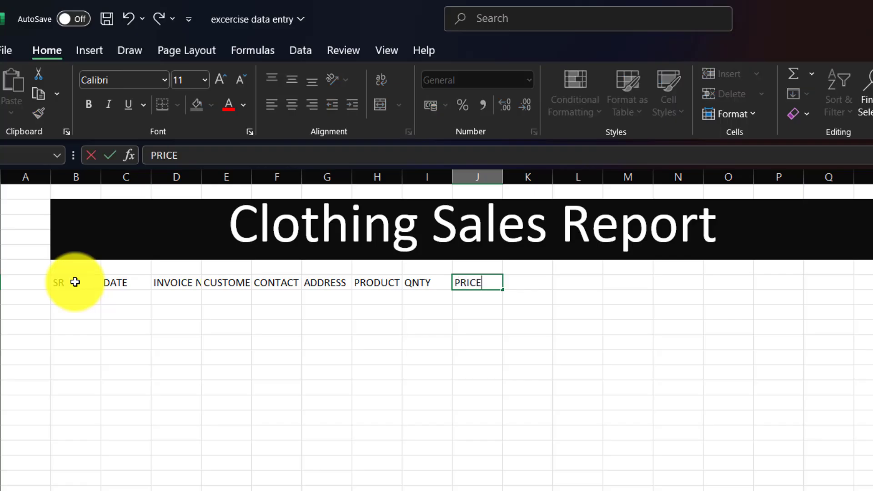
key("Tab")
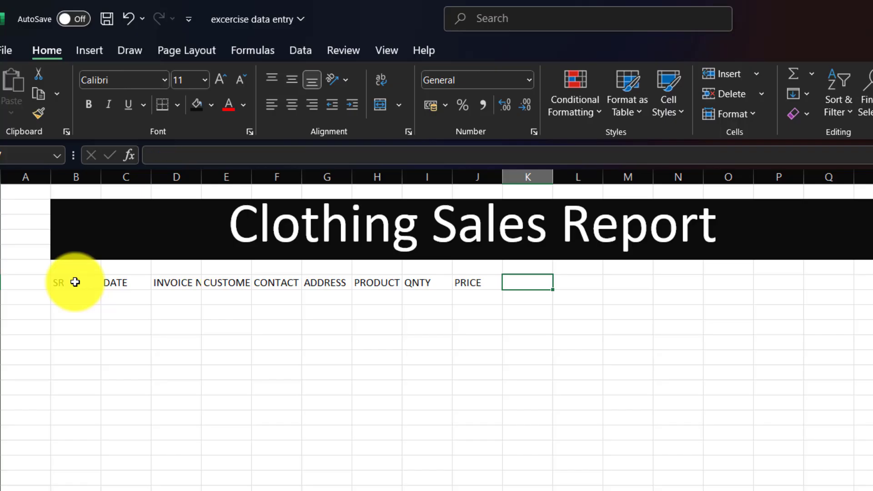
type("TOR")
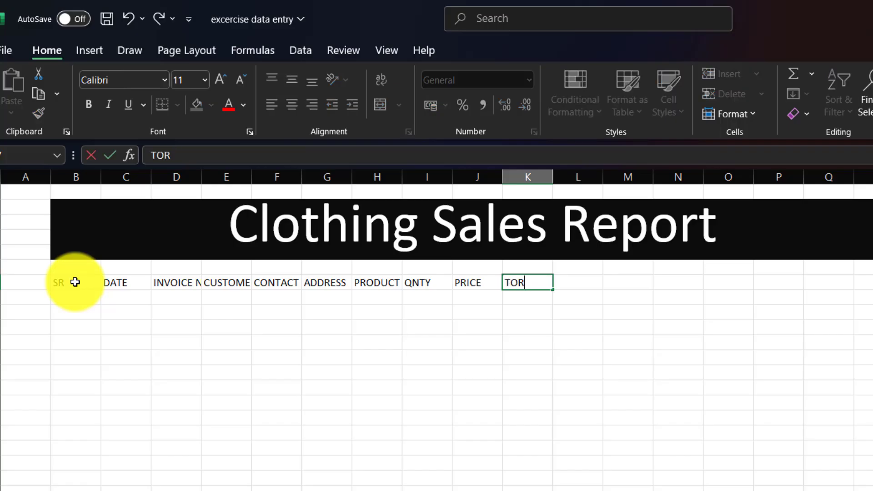
key("BackSpace")
type("TAL PRICE")
key("Tab")
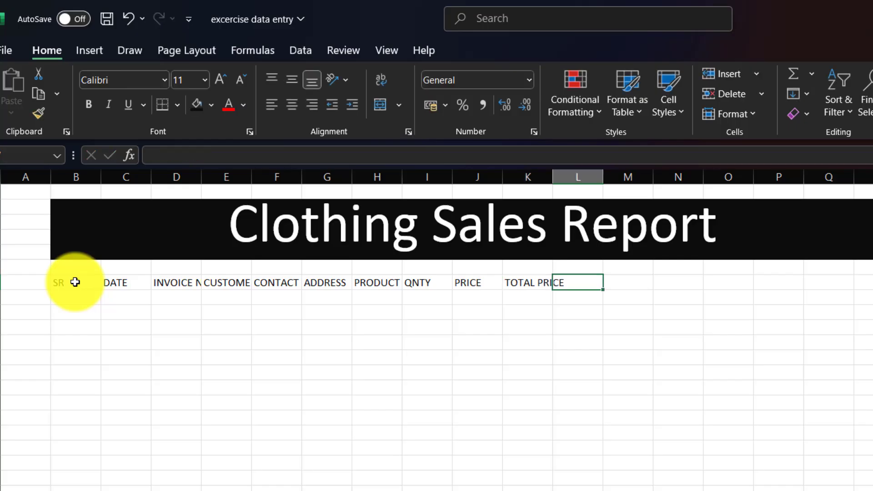
type("GST")
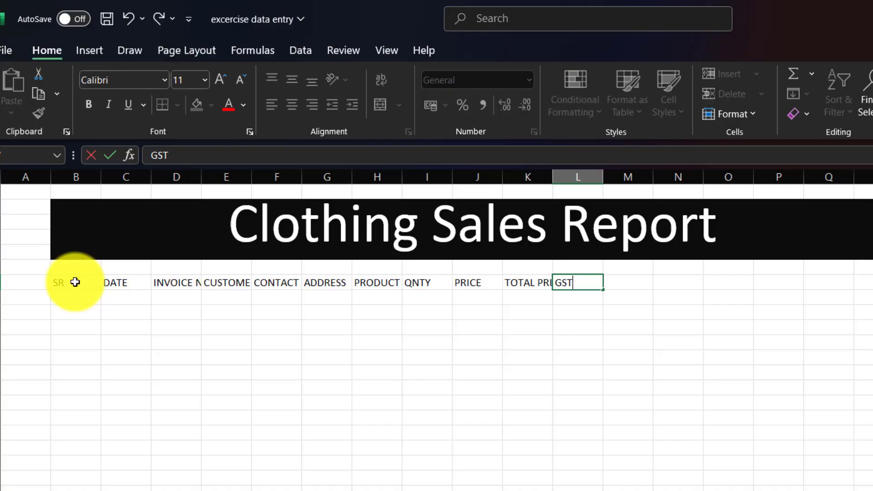
key("Tab")
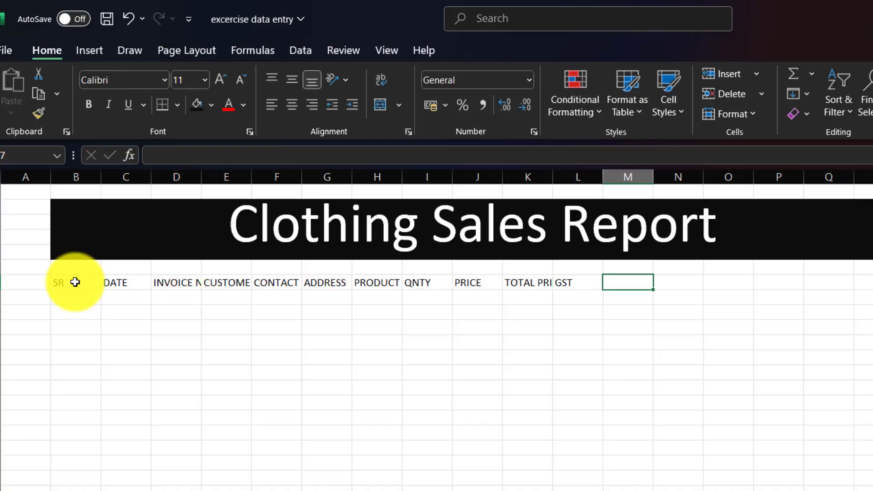
type("TO")
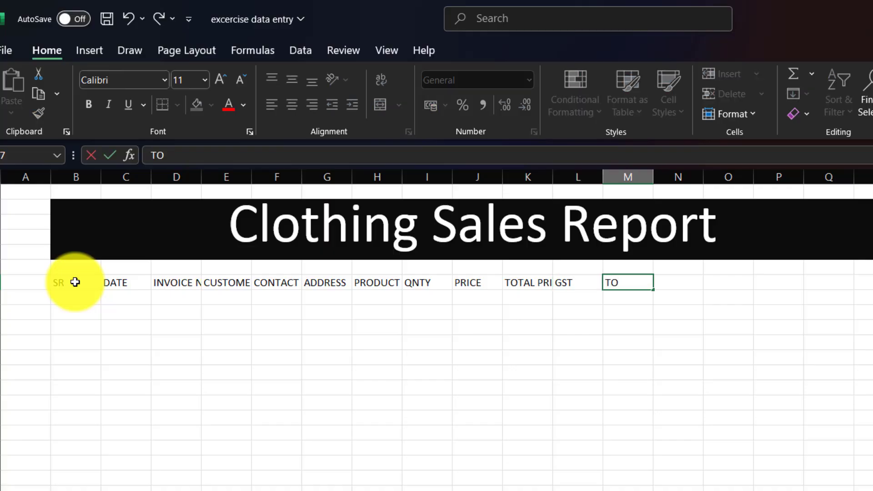
type("TAL AMOUNT")
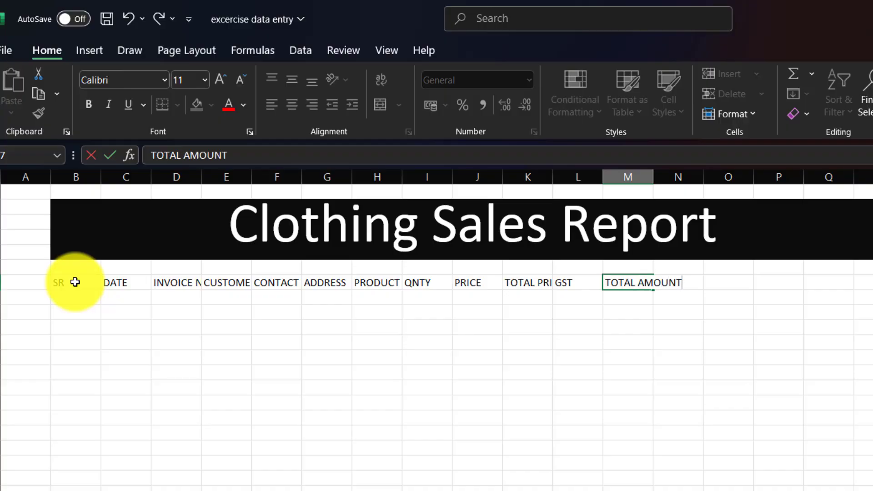
key("Tab")
type("PAY BA")
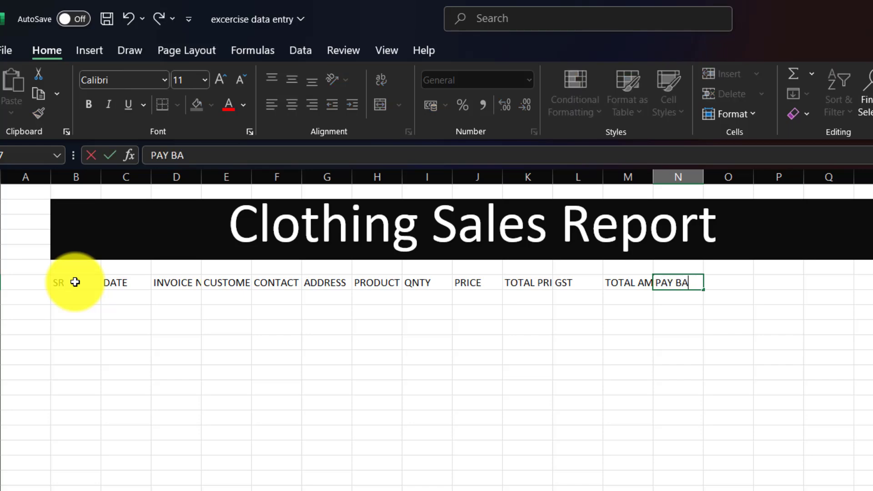
type("LANCE")
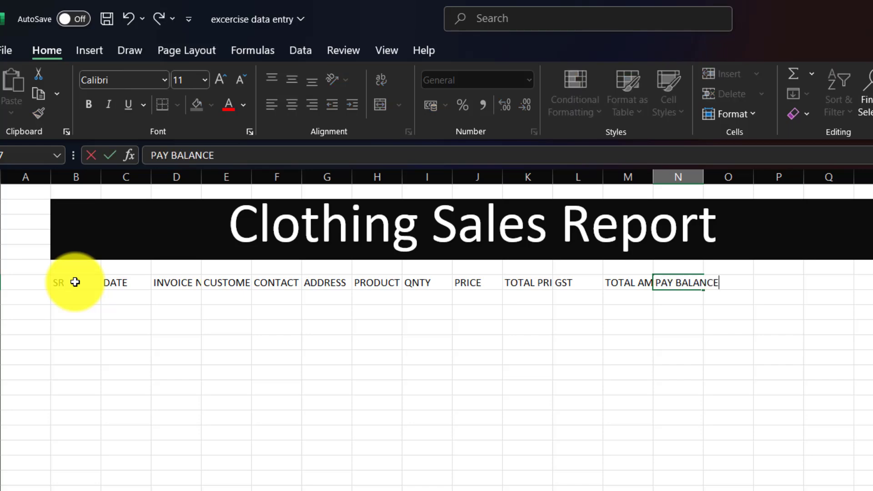
left_click(273, 381)
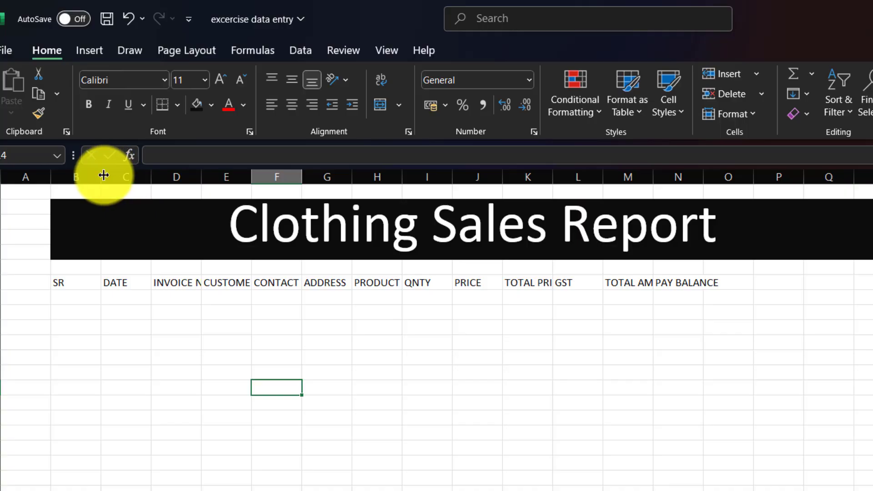
Resize columns B, F, G, K, M and N to suit SR, CONTACT NO, ADDRESS, TOTAL PRICE, TOTAL AMOUNT, PAY BALANCE
left_click_drag(101, 175, 328, 190)
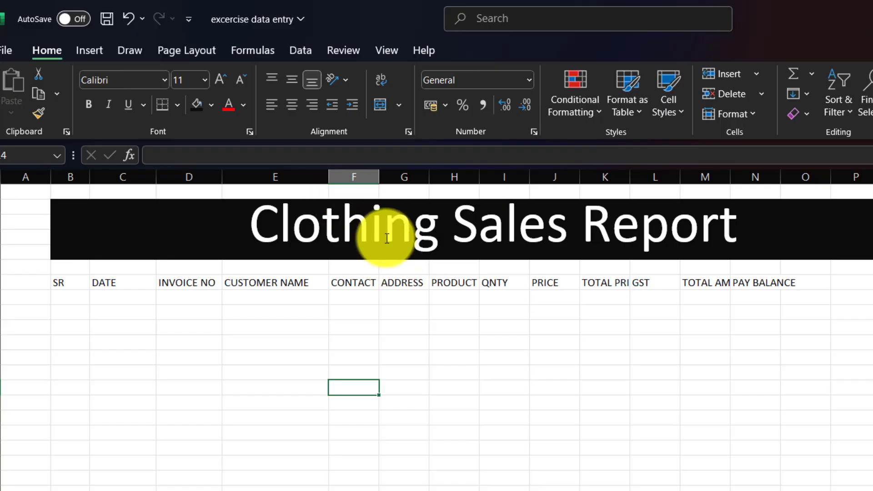
left_click_drag(378, 175, 401, 182)
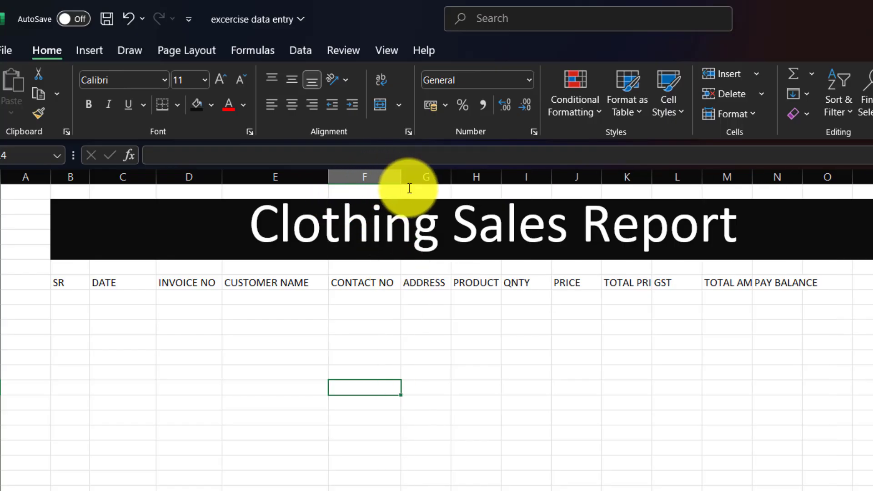
double_click(449, 182)
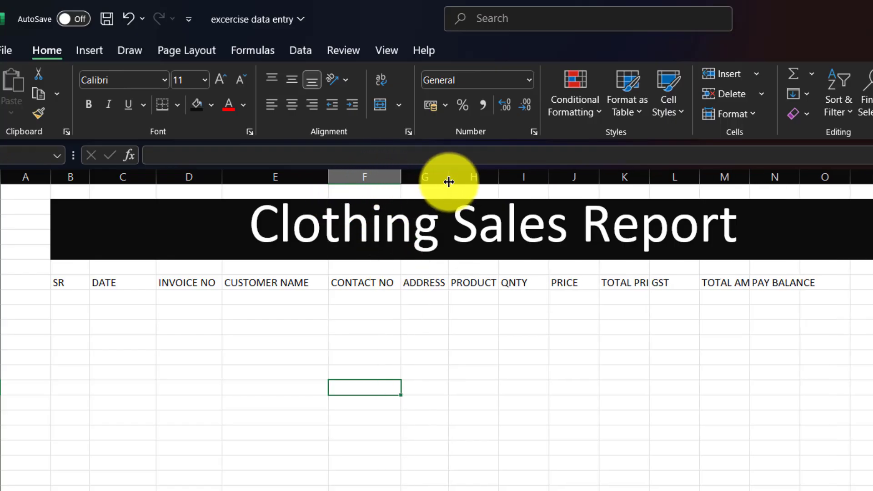
left_click_drag(448, 182, 474, 182)
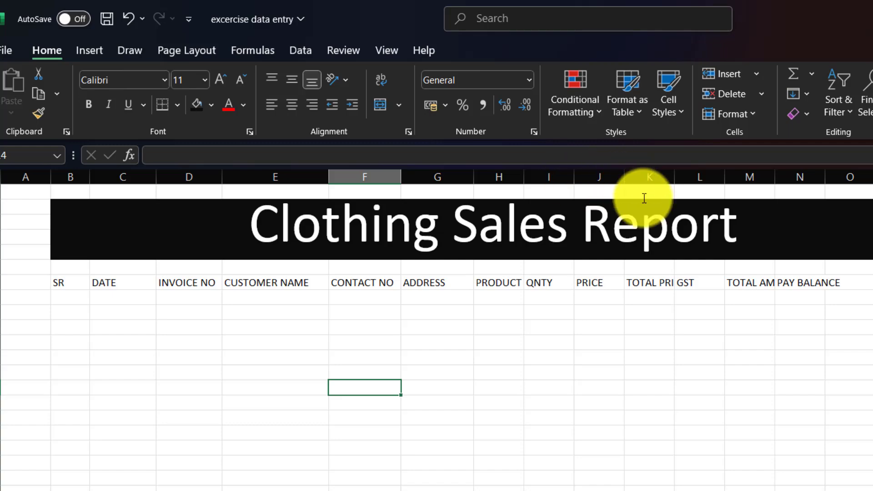
left_click_drag(672, 176, 690, 177)
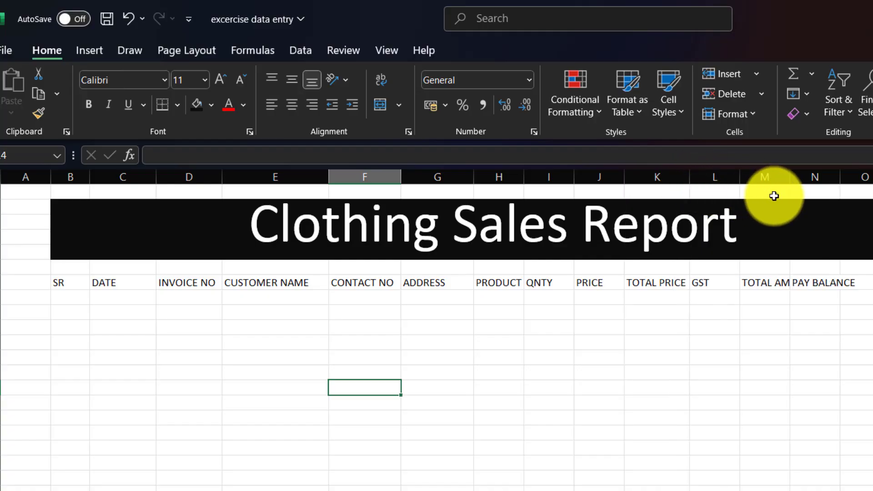
left_click_drag(790, 181, 813, 181)
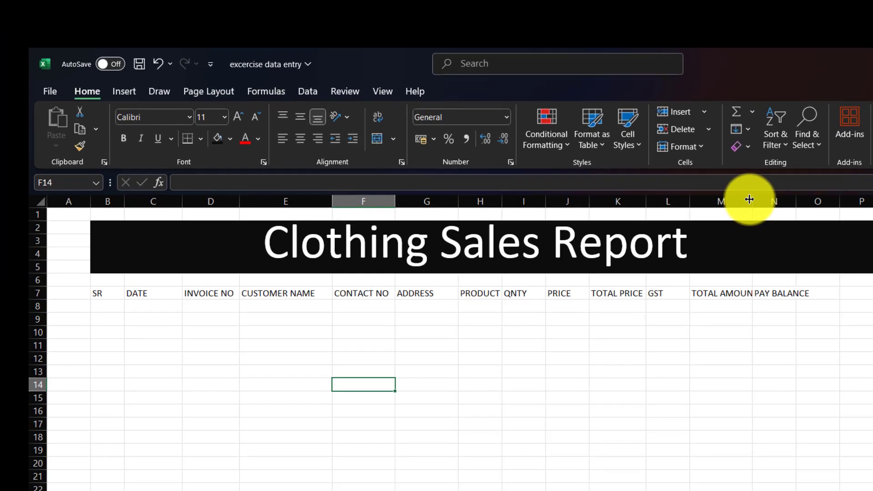
double_click(811, 175)
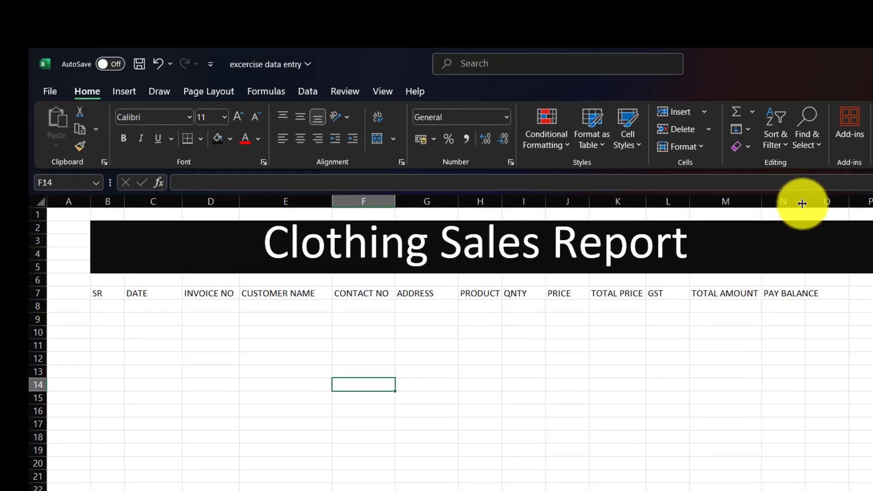
double_click(802, 202)
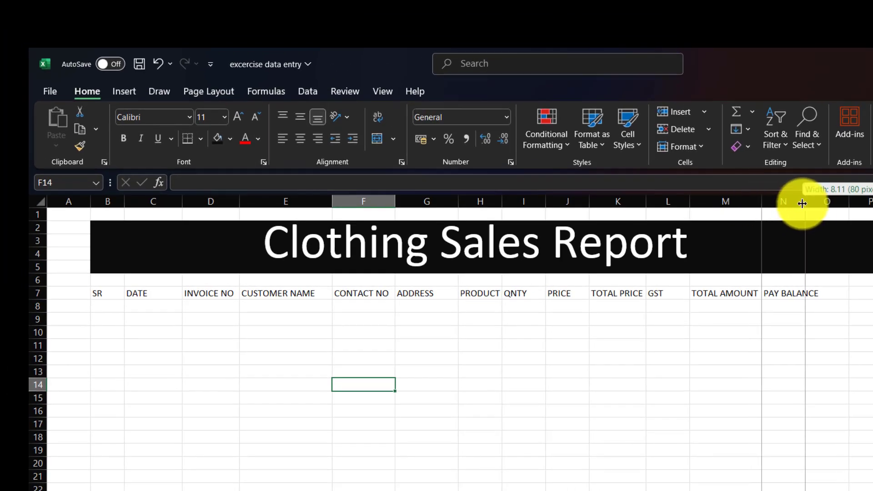
Put PAY in N7 and BALANCE in O7, narrowing column N and widening column O
left_click(785, 292)
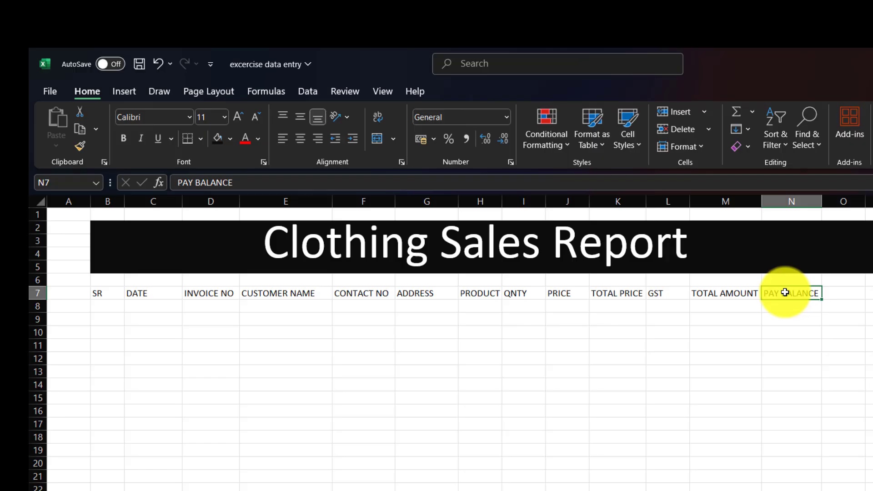
type("PAY")
key("Tab")
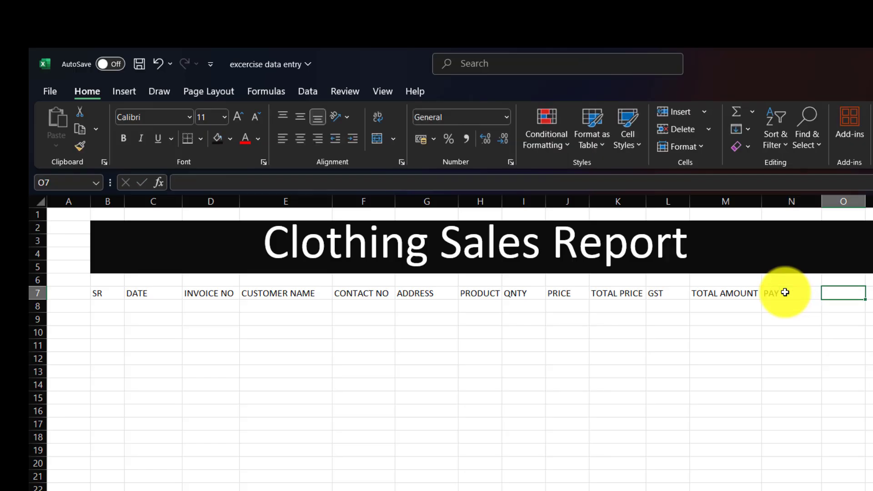
type("BLAM")
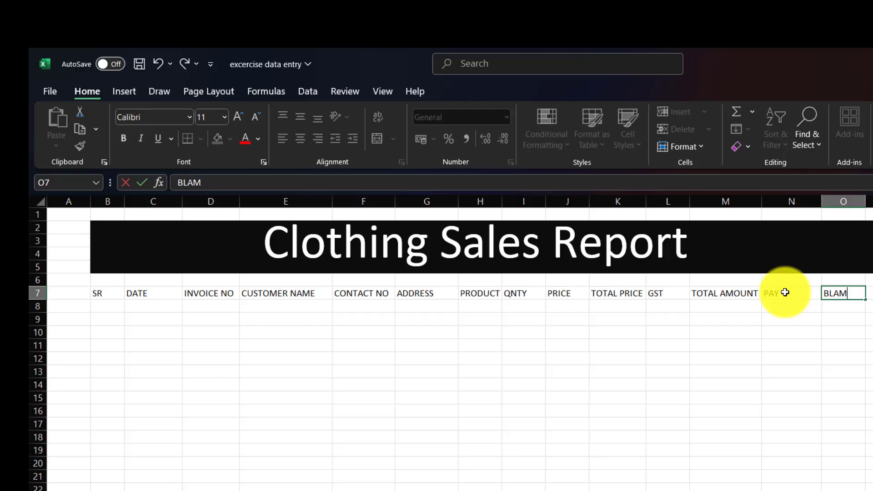
key("BackSpace")
type("NCE")
left_click(828, 293)
type("A")
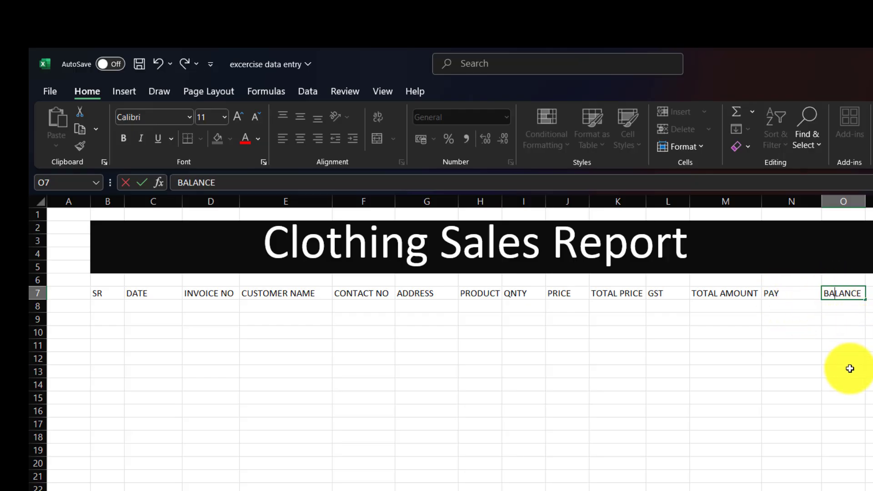
left_click(844, 348)
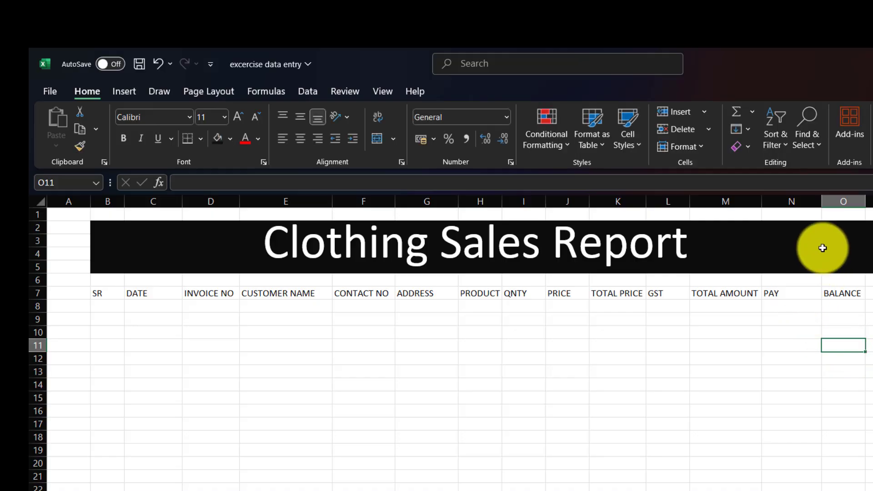
mouse_move(821, 201)
left_mouse_down()
mouse_move(793, 203)
mouse_move(814, 208)
left_mouse_up()
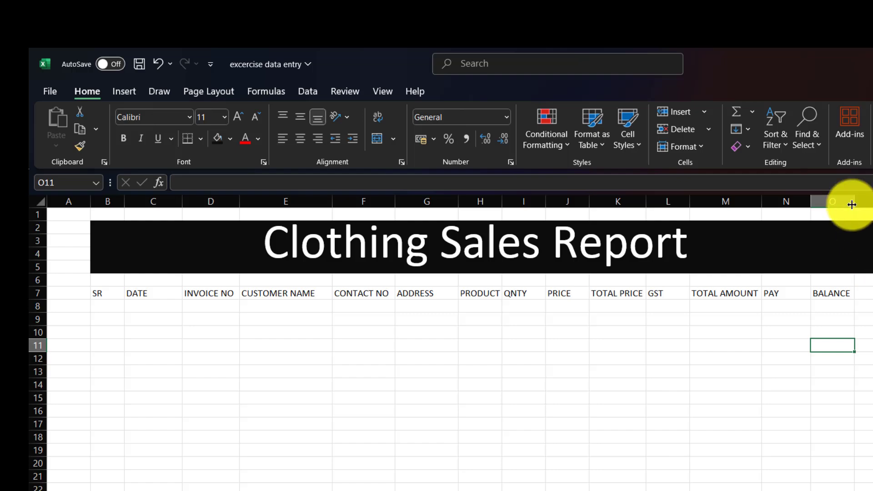
left_click_drag(855, 201, 860, 206)
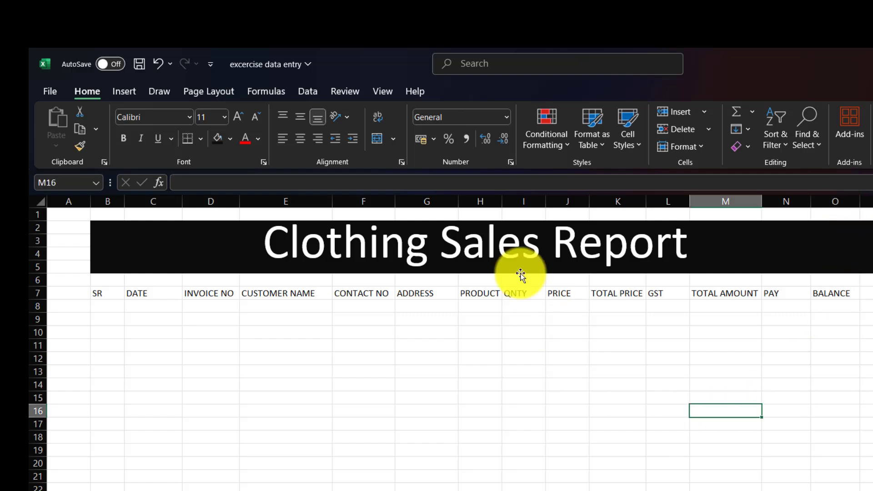
Nudge the title further right and make the B7:O7 headers size 12, bold and centred
left_click(518, 244)
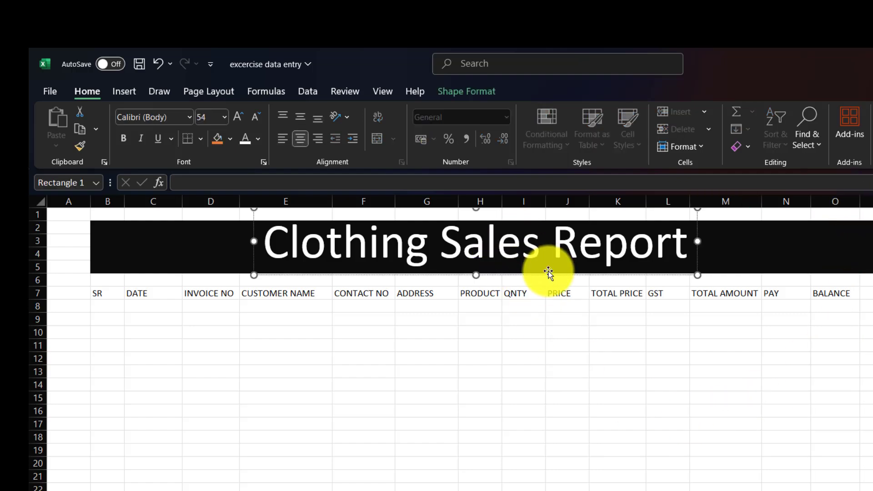
left_click_drag(551, 274, 594, 278)
left_click(119, 292)
left_click_drag(121, 292, 831, 295)
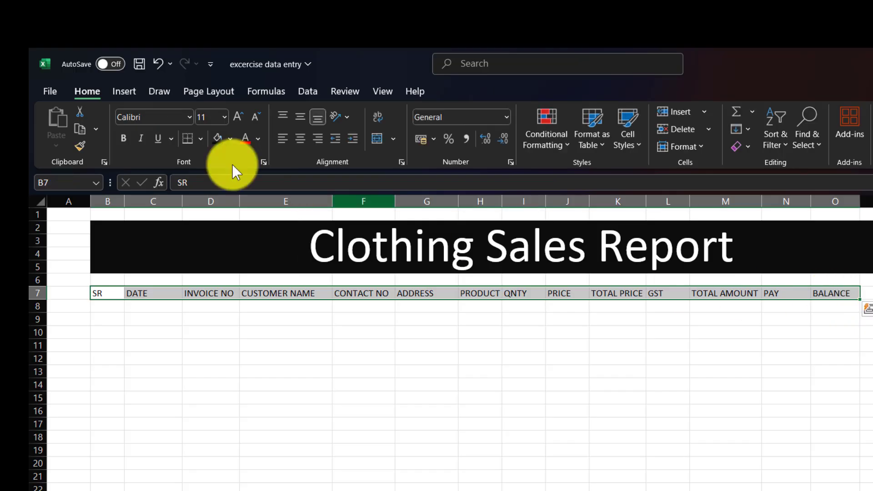
left_click(238, 115)
left_click(126, 138)
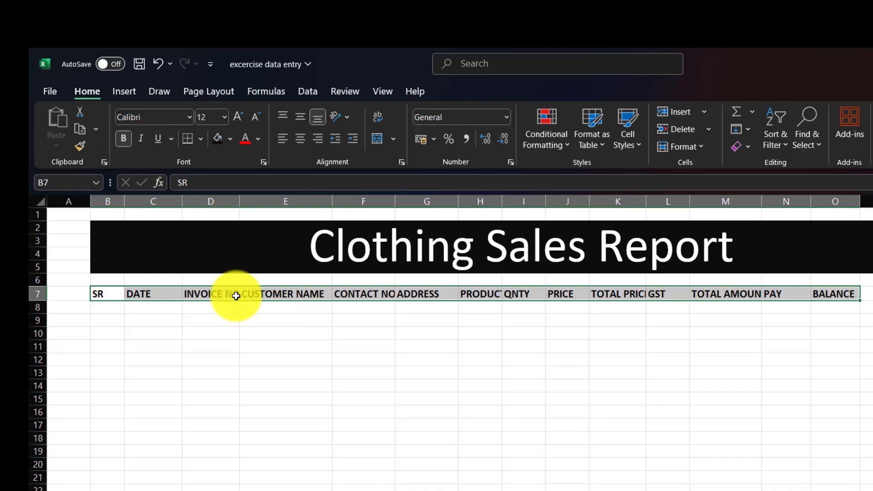
left_click(298, 138)
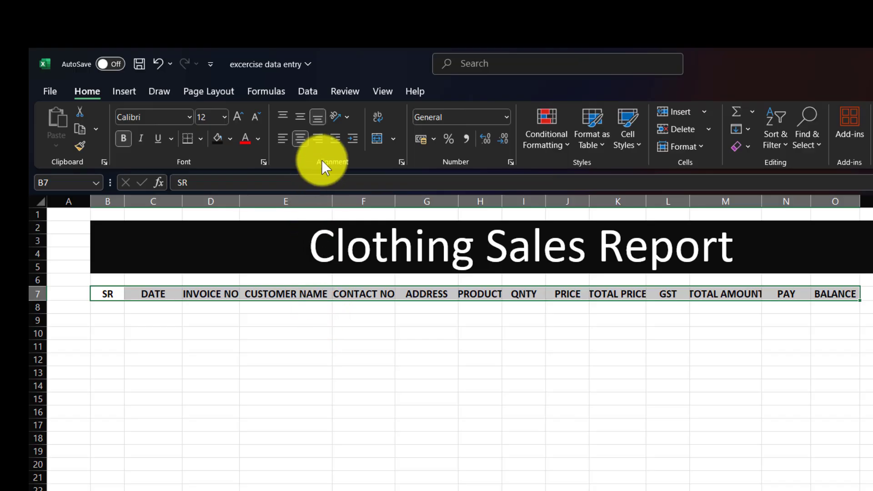
Widen columns E, F, G, K and M so their headings show fully
left_click_drag(333, 201, 341, 201)
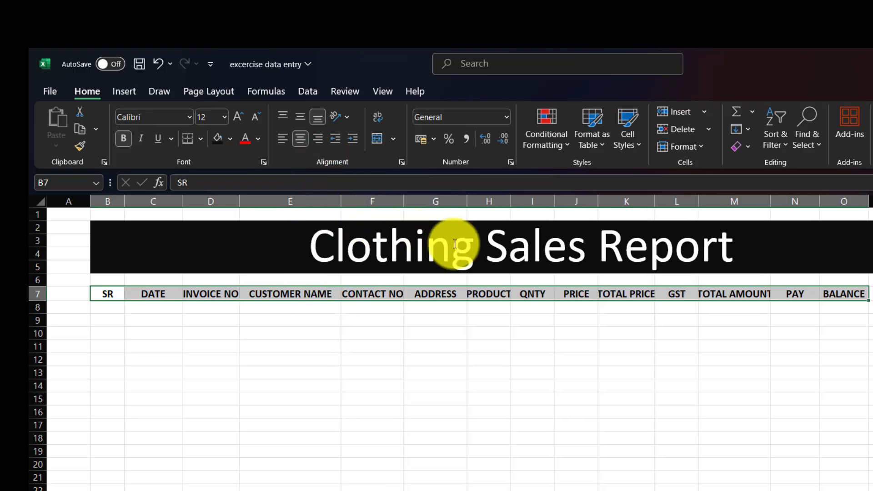
left_click_drag(404, 201, 407, 201)
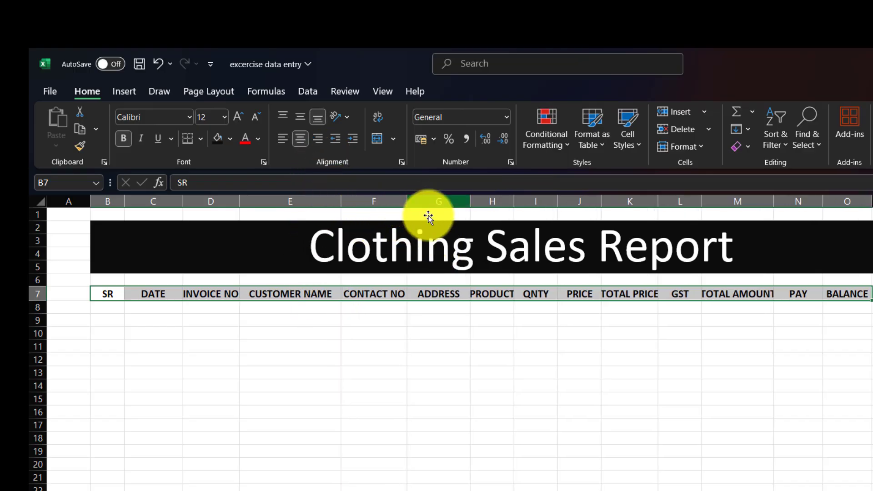
mouse_move(470, 202)
left_mouse_down()
mouse_move(477, 198)
mouse_move(476, 207)
left_mouse_up()
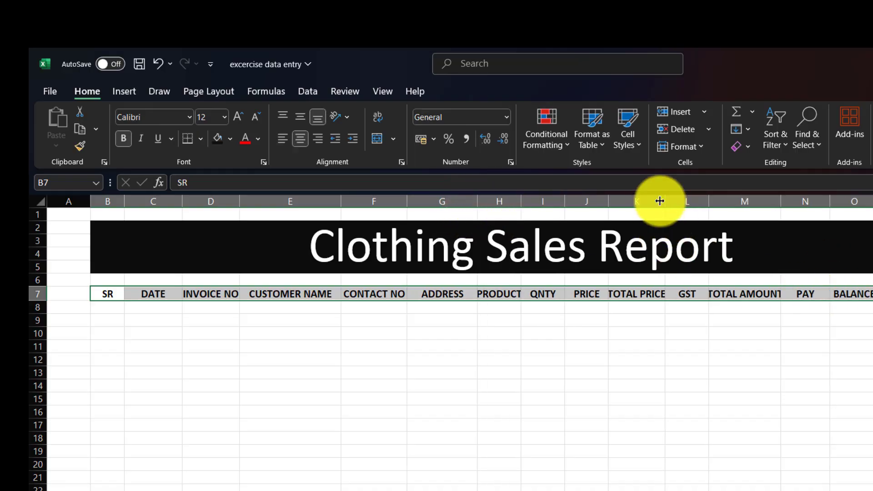
left_click_drag(660, 201, 665, 201)
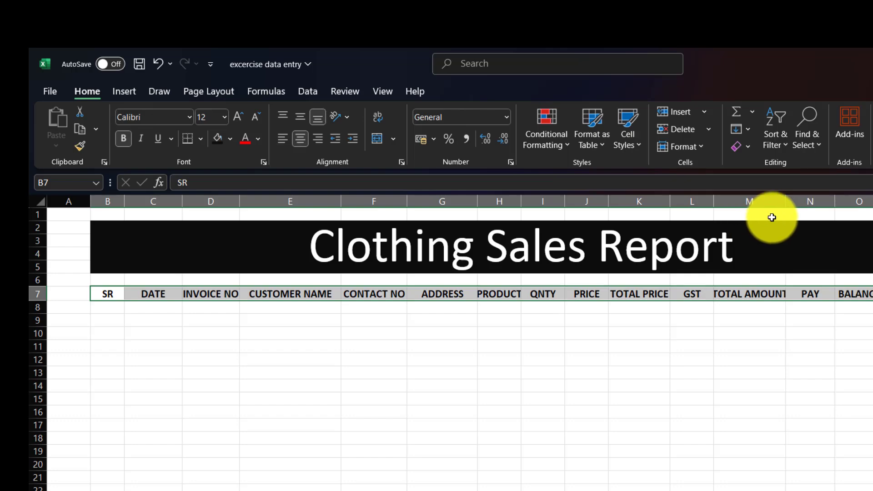
left_click_drag(785, 201, 794, 201)
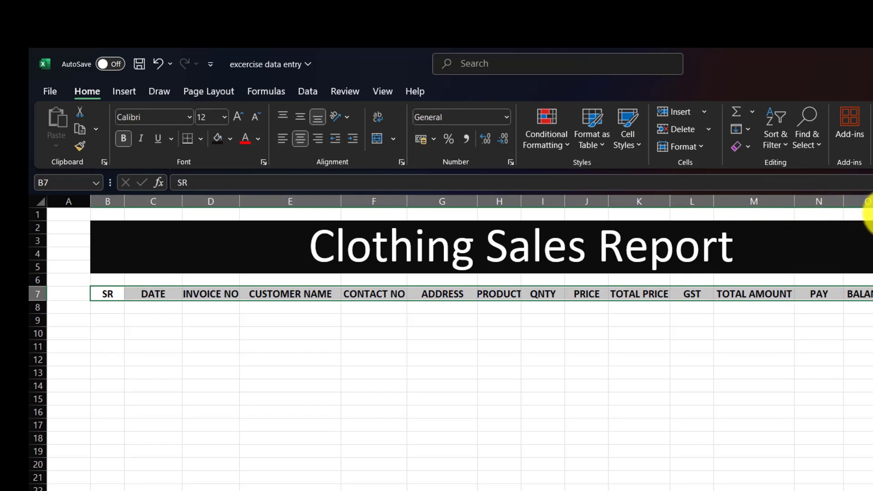
Start row 8 with SR 1, date 1JAN, invoice 101 and the customer's full name
left_click(764, 385)
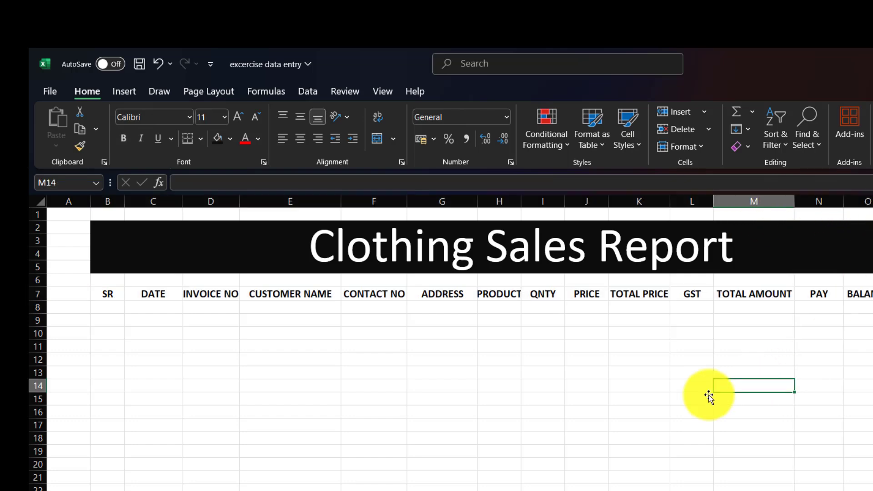
left_click(112, 307)
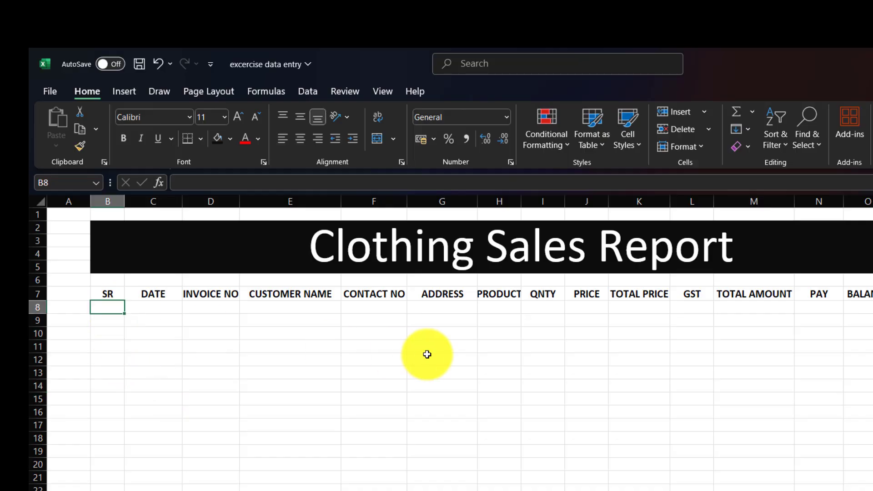
type("Q")
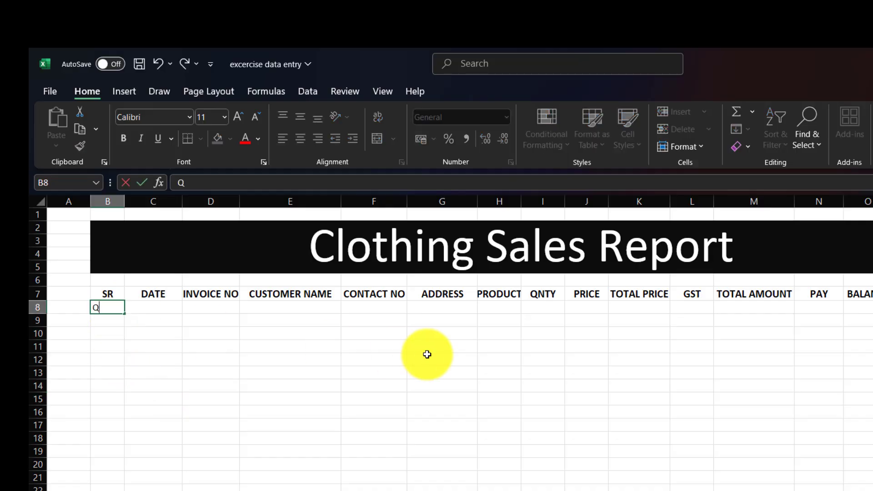
key("BackSpace")
type("1")
key("Tab")
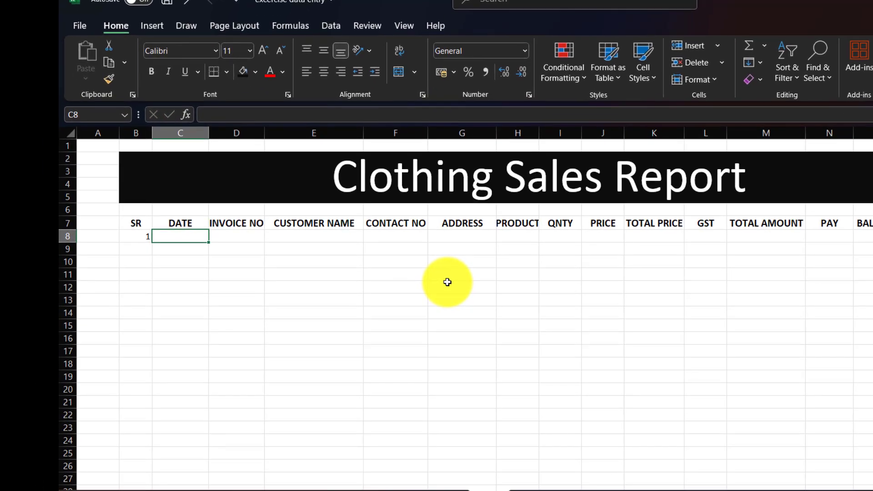
type("1")
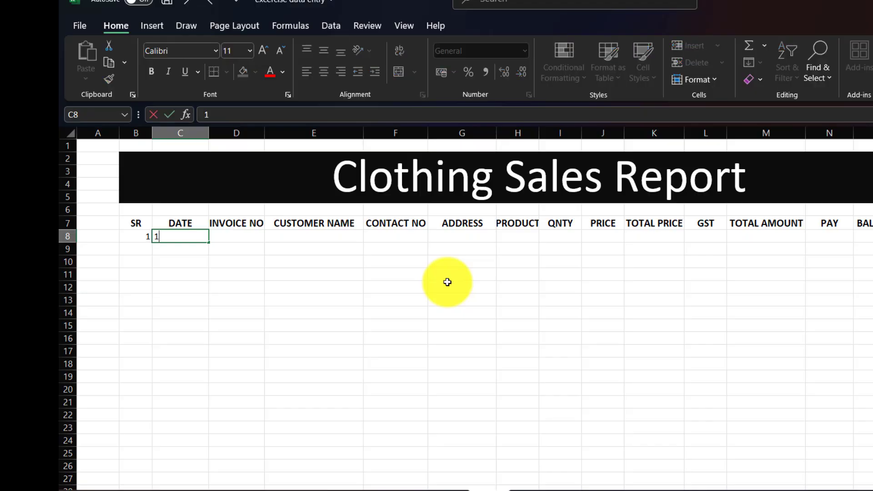
type("JAN")
key("Tab")
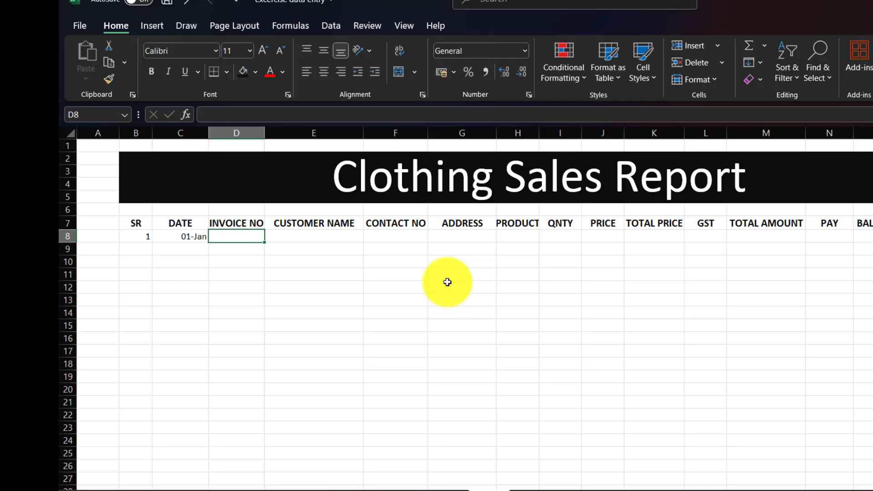
type("101")
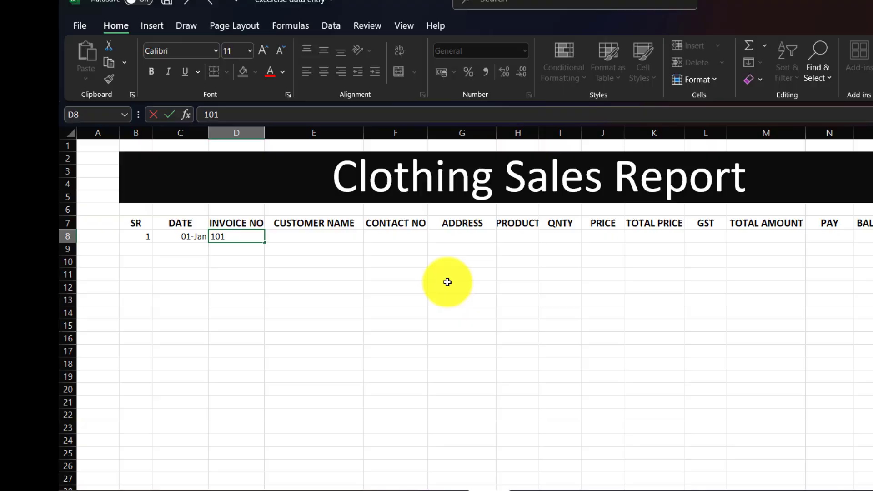
key("Tab")
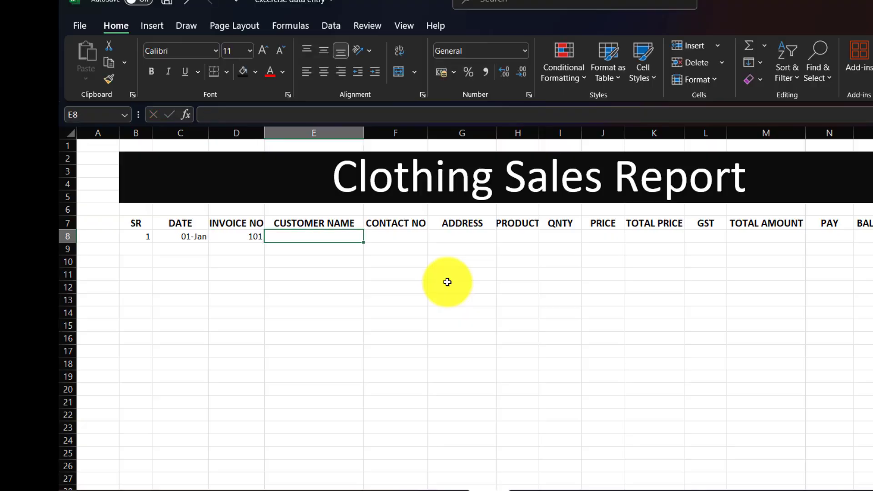
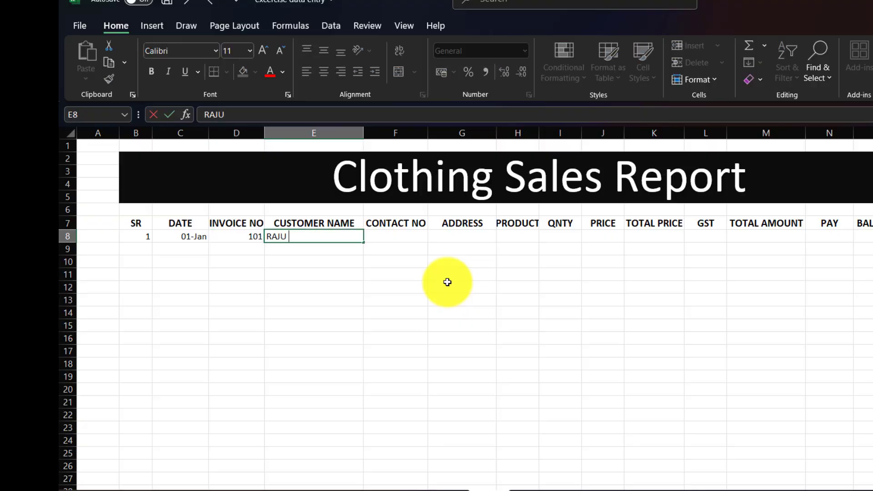
key("Tab")
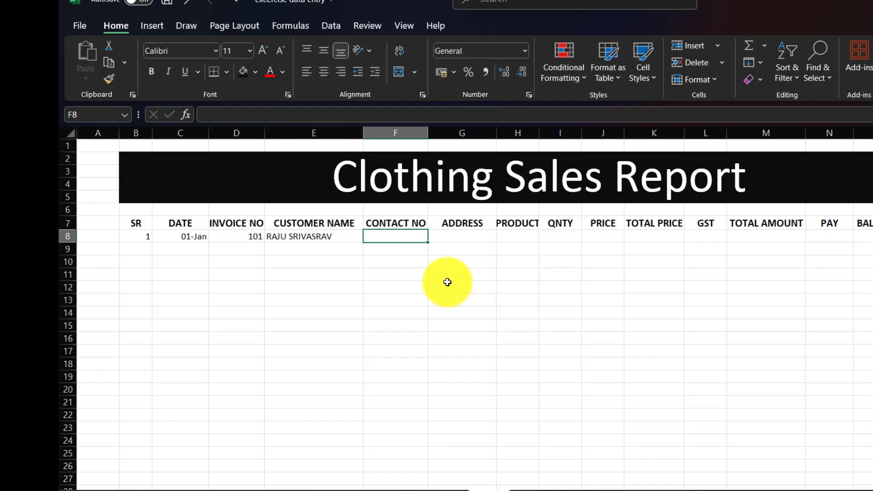
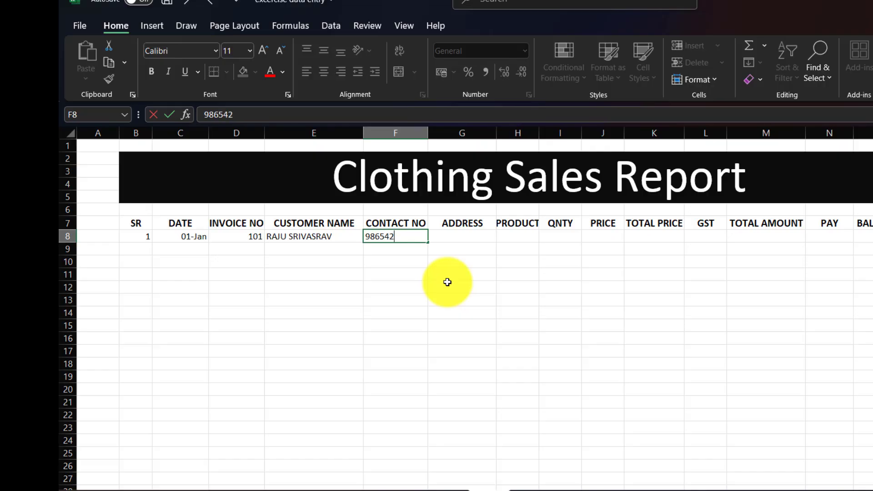
Add the customer's contact number and address, product KY-001, quantity 2 and price 1200
key("Tab")
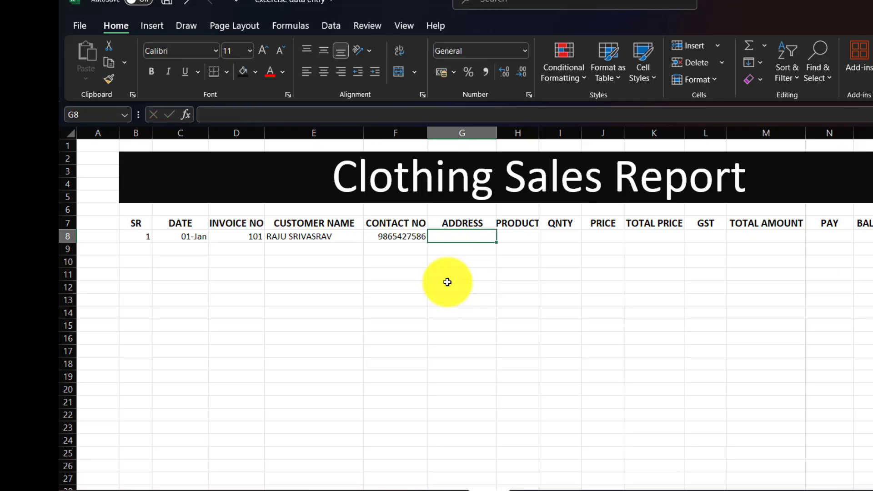
type("GUWAHATI")
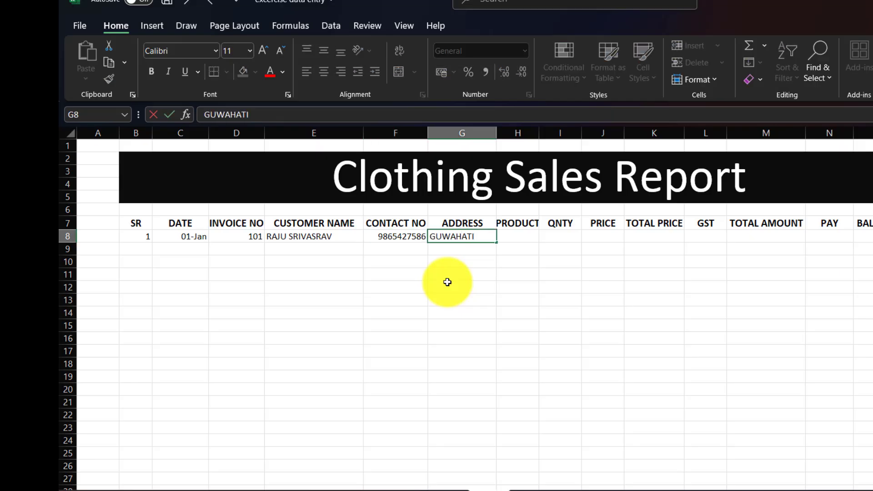
key("Tab")
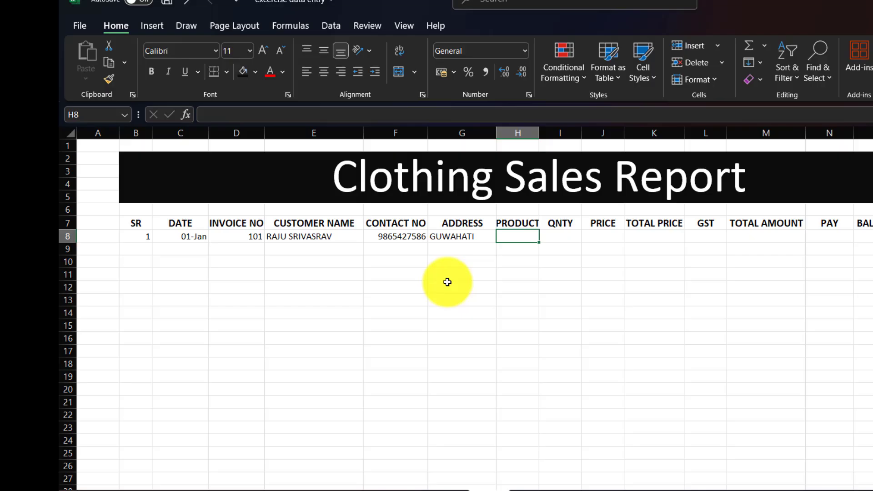
type("KY-")
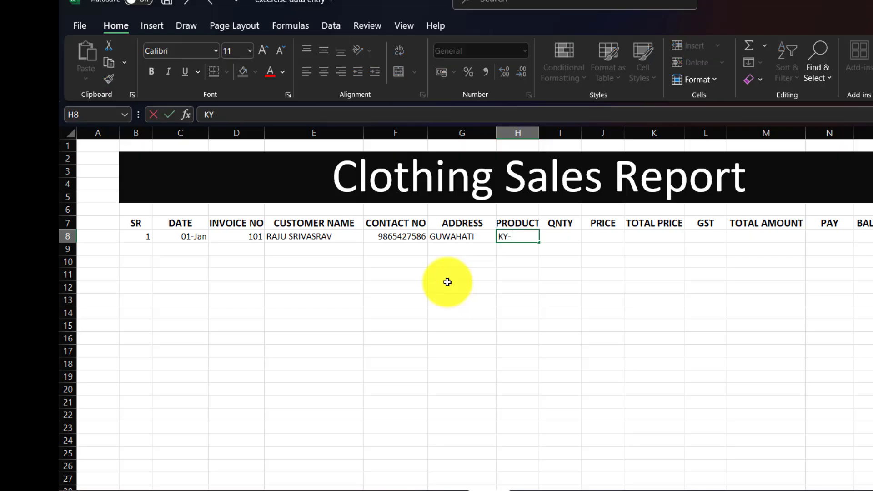
type("001")
key("Tab")
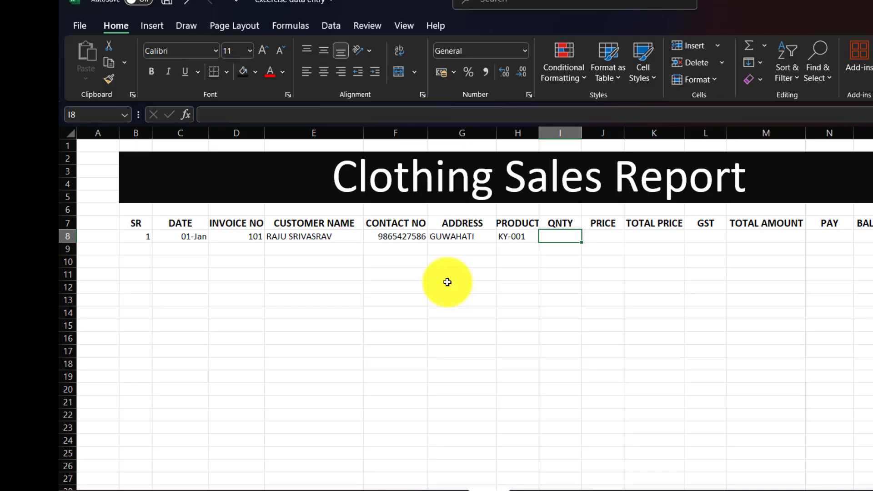
type("2")
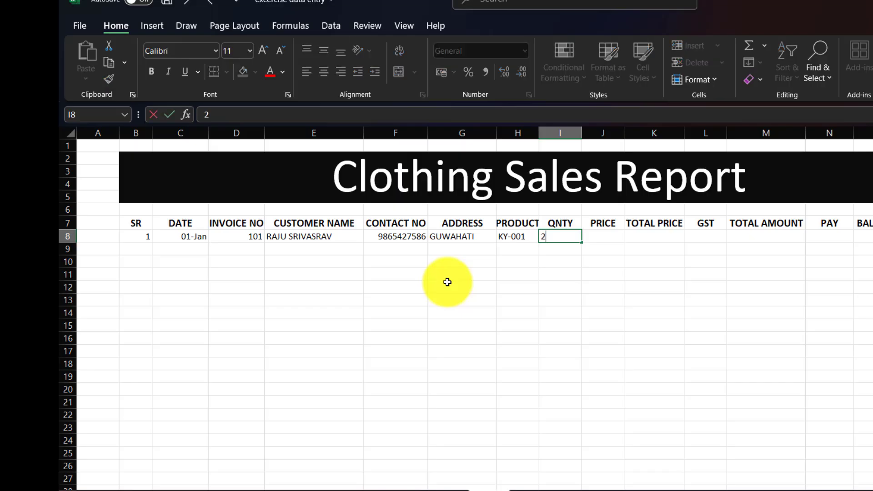
key("Tab")
type("1200")
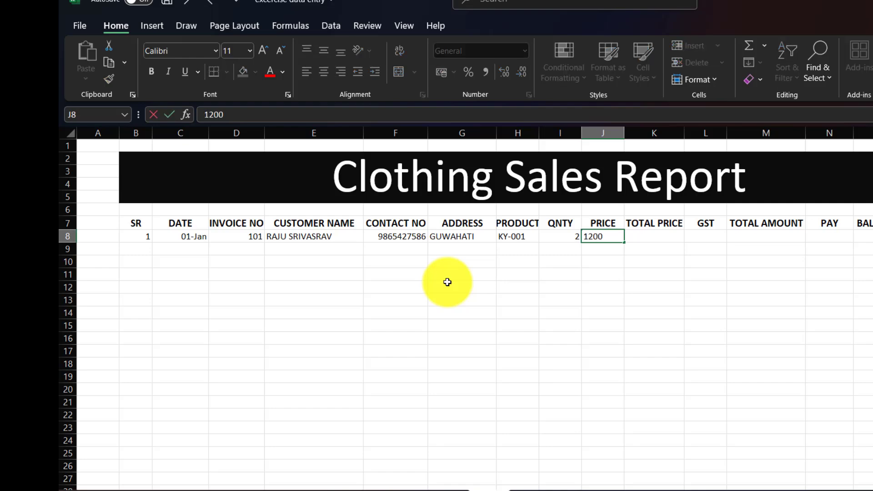
key("Tab")
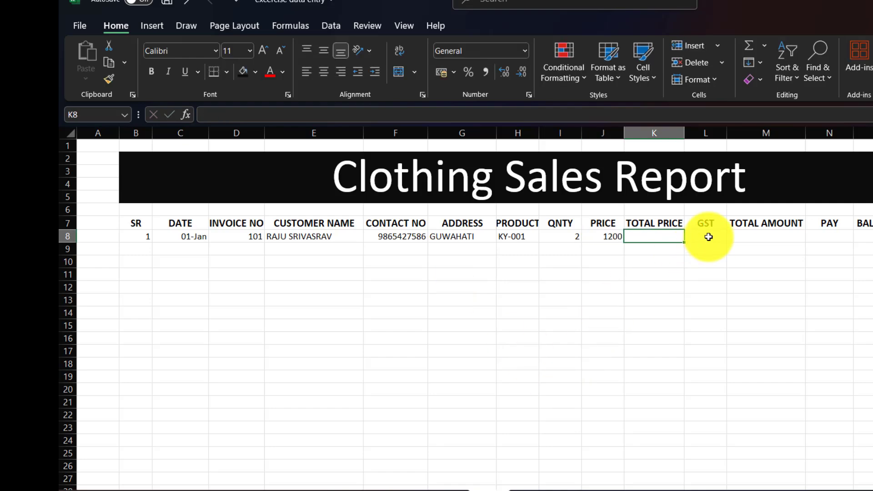
left_click(716, 222)
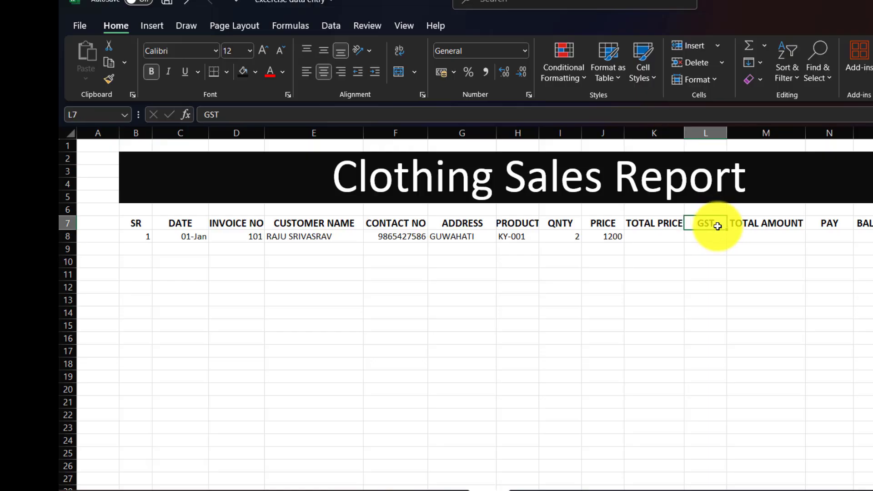
Change the L7 heading to 'GST (12.5%)' and autofit column L to show it
double_click(717, 223)
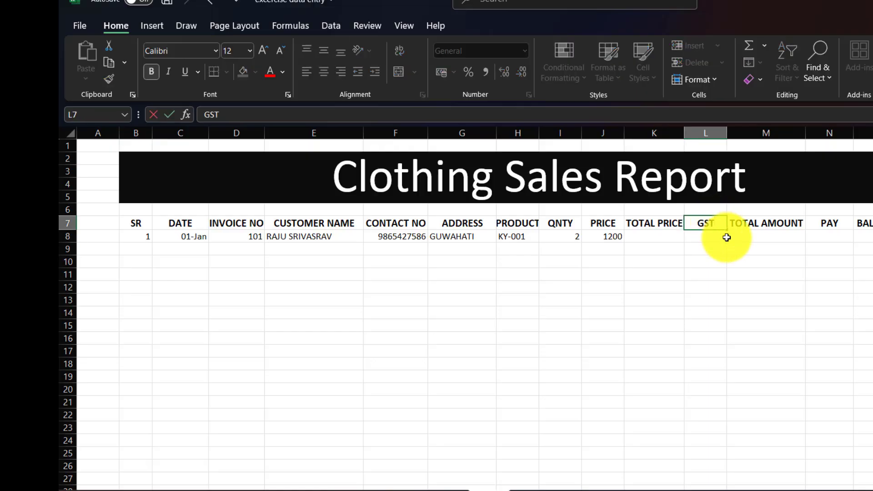
type("(12.5%")
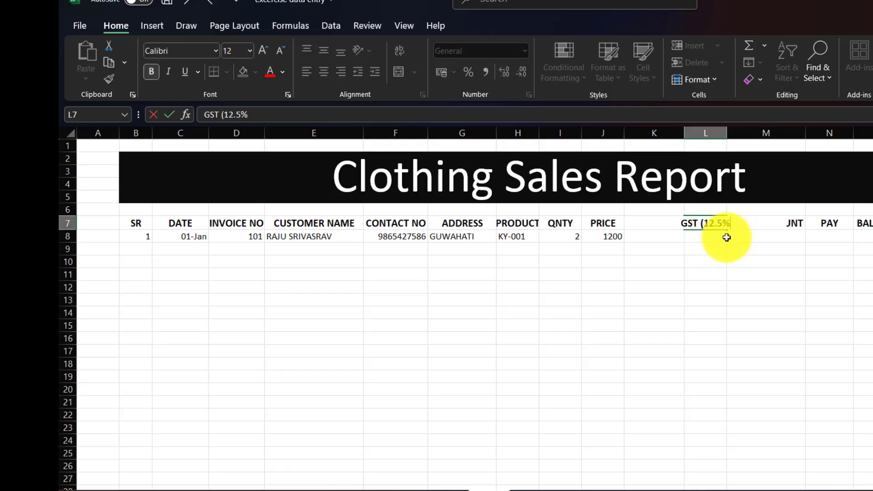
type(")")
left_click(694, 287)
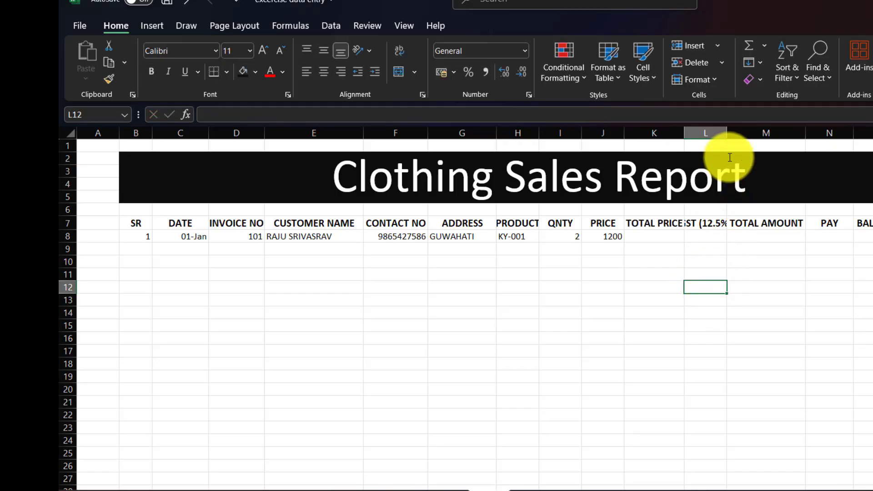
double_click(726, 132)
left_click(752, 311)
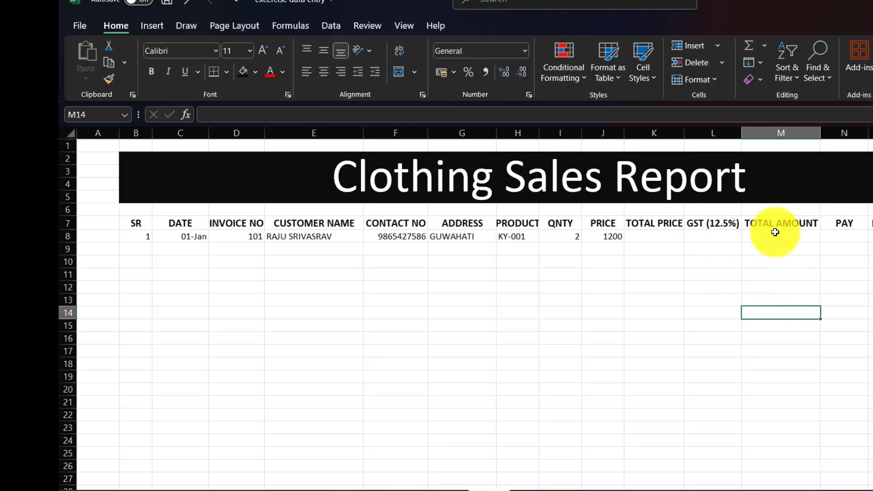
left_click(651, 233)
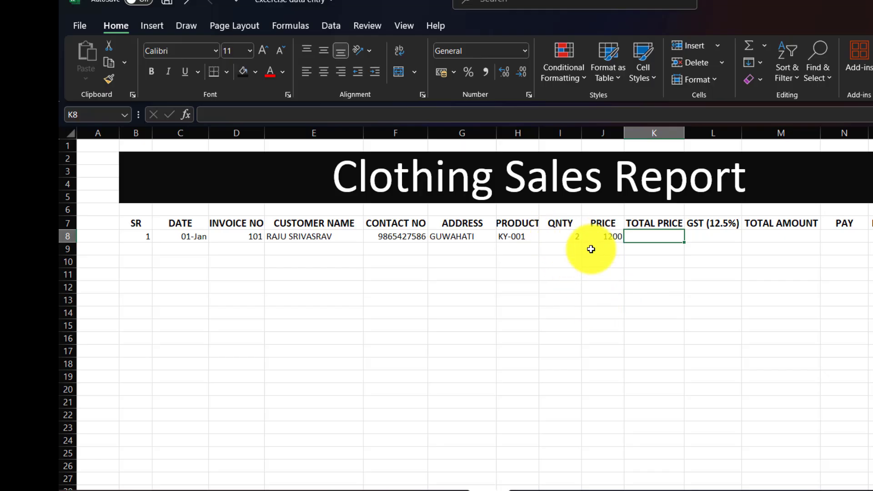
Enter =I8*J8 in K8 so the first sale's total price shows 2400
type("=")
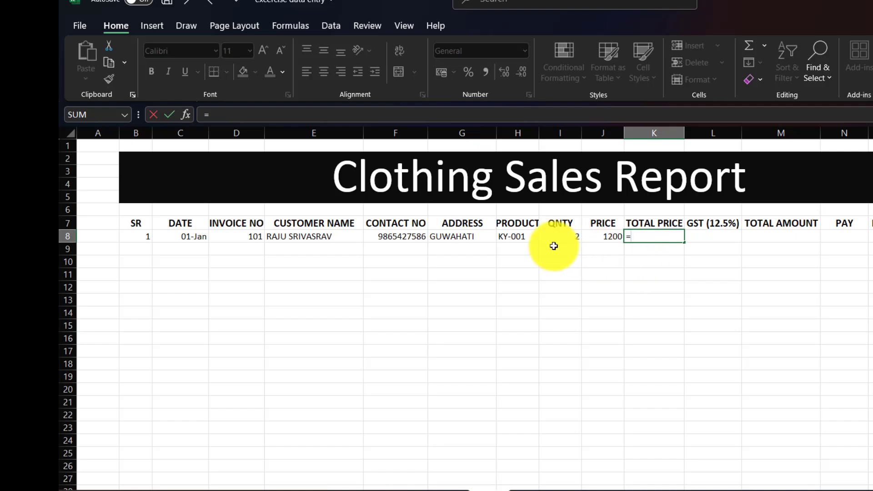
left_click(552, 239)
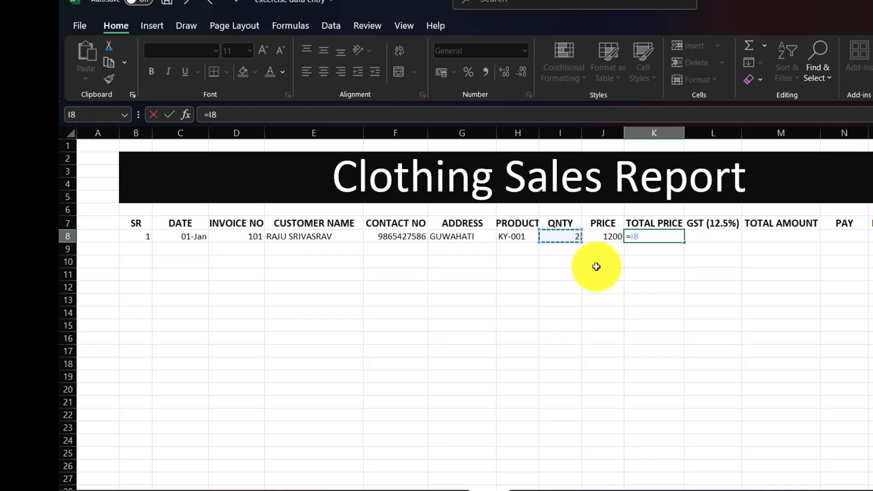
type("*")
left_click(604, 235)
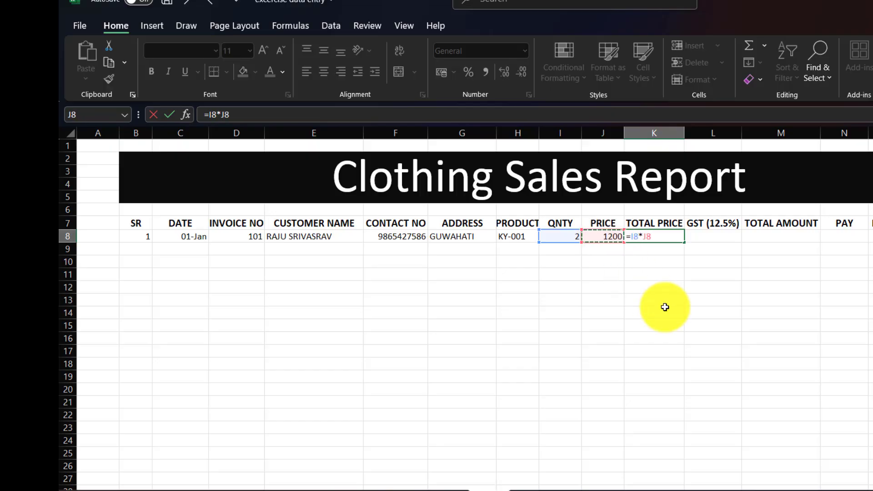
key("Return")
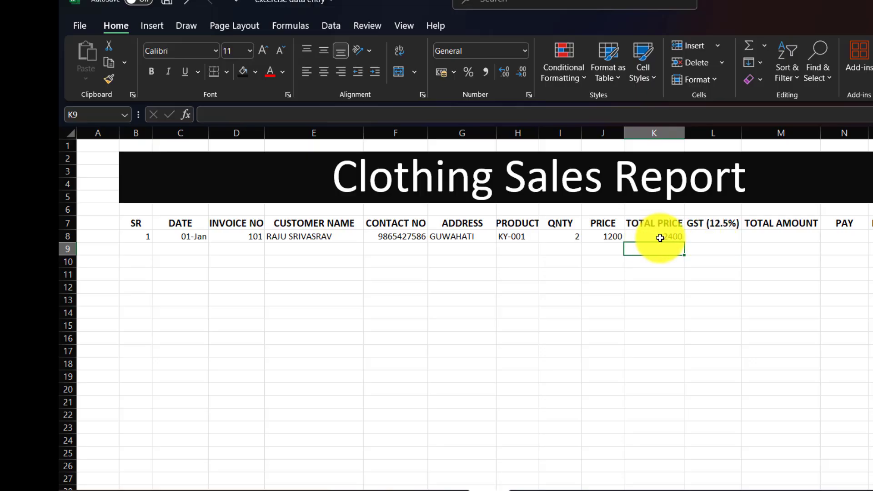
left_click(708, 235)
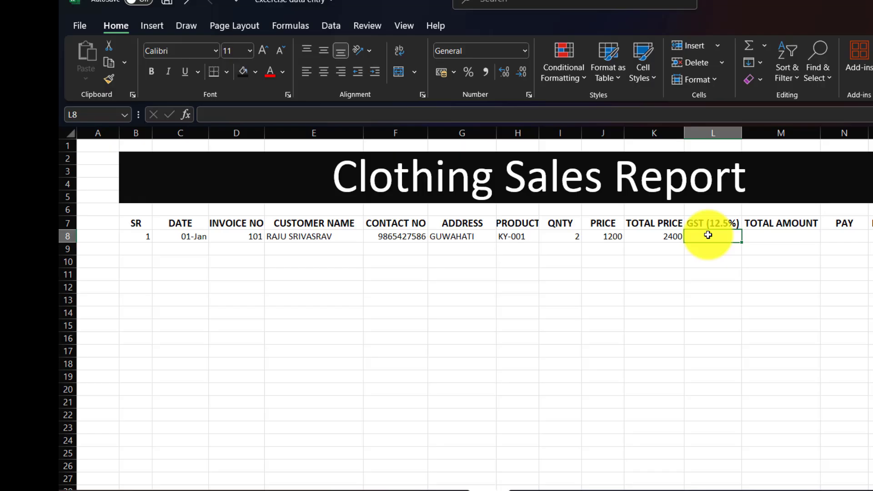
Enter =K8*12.5% in L8, giving GST of 300 for the first sale
type("=")
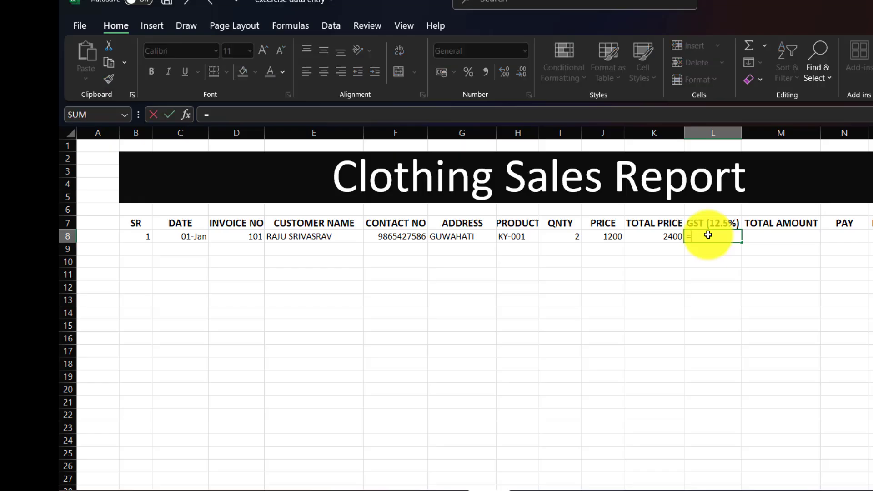
left_click(648, 236)
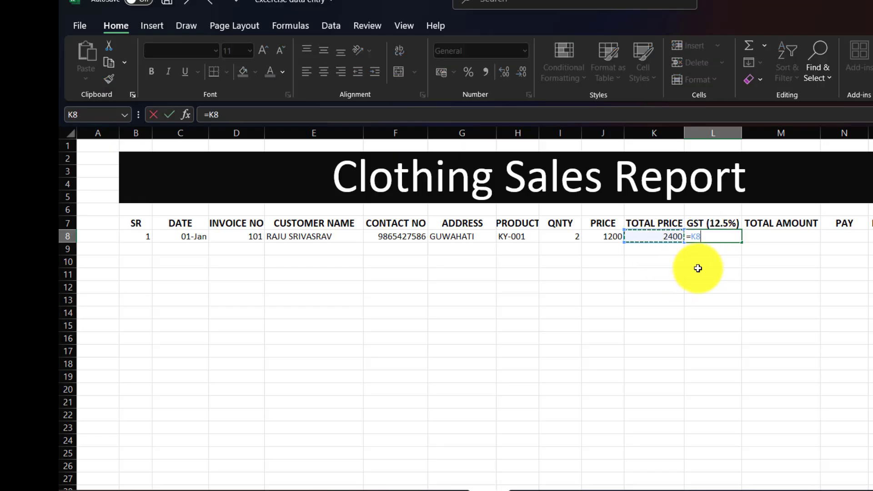
type("*12.5")
key("super")
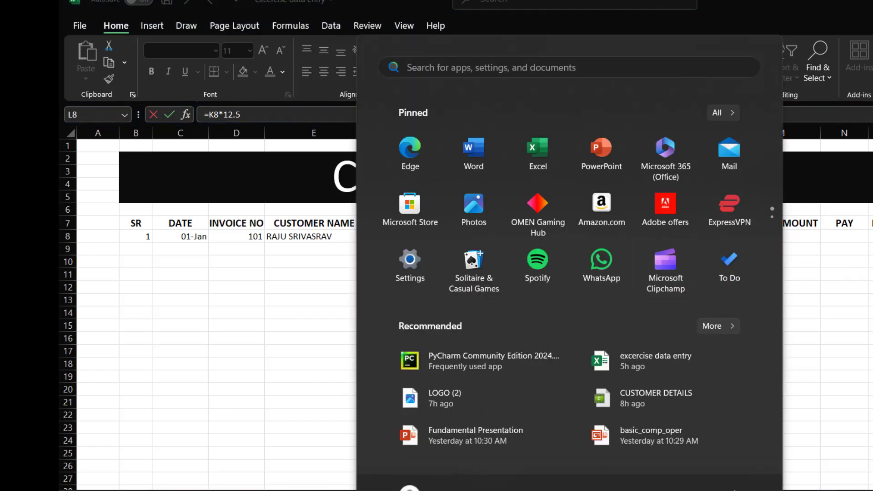
key("super")
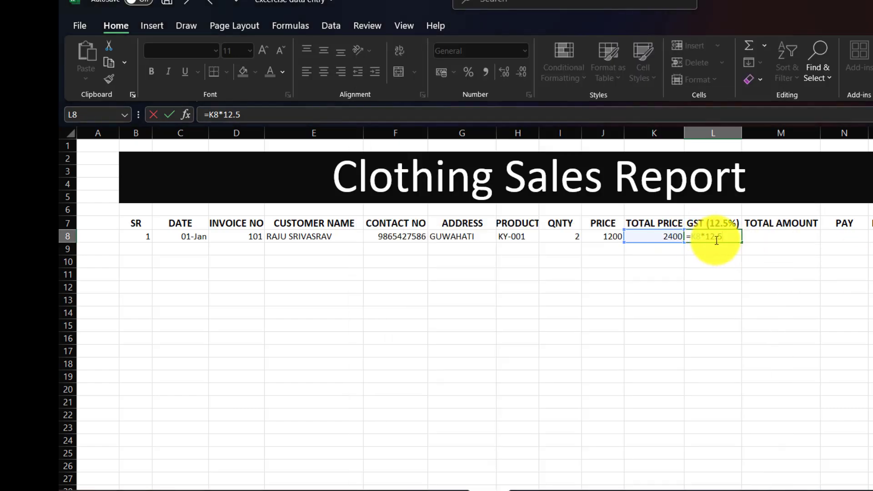
type("%")
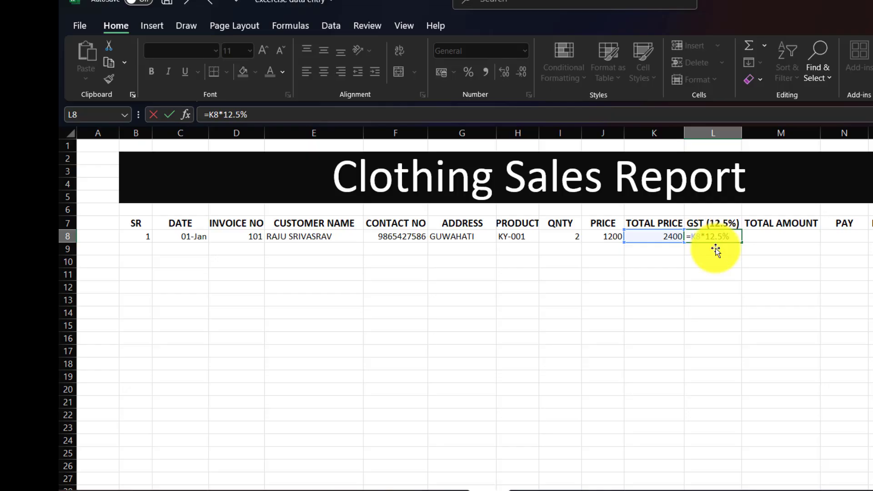
key("Return")
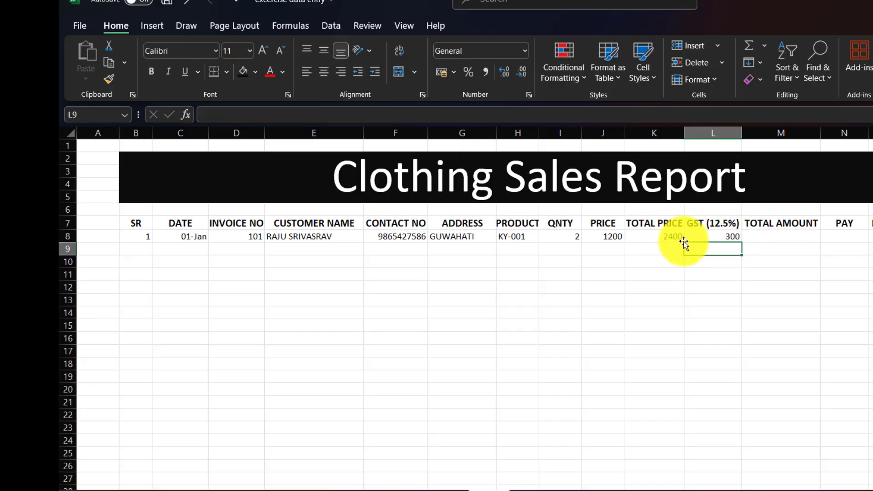
left_click(764, 235)
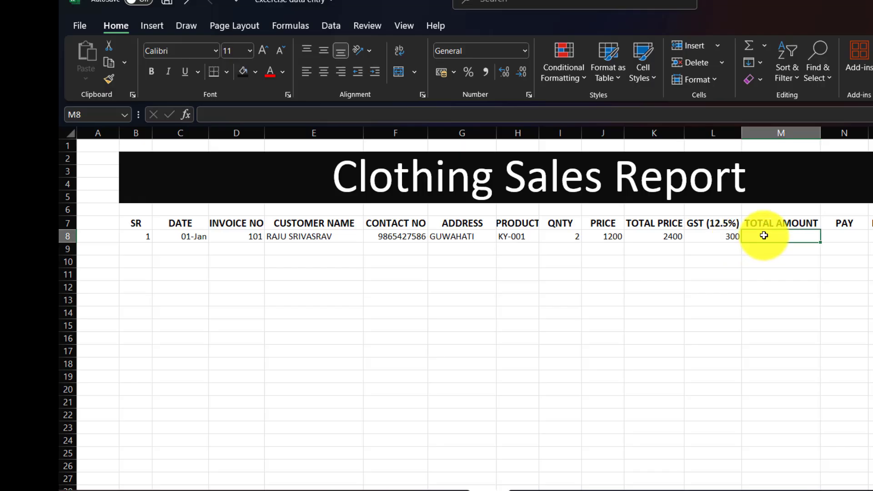
Enter the total amount formula =K8+L8 in M8 for the first sale
type("=")
left_click(651, 238)
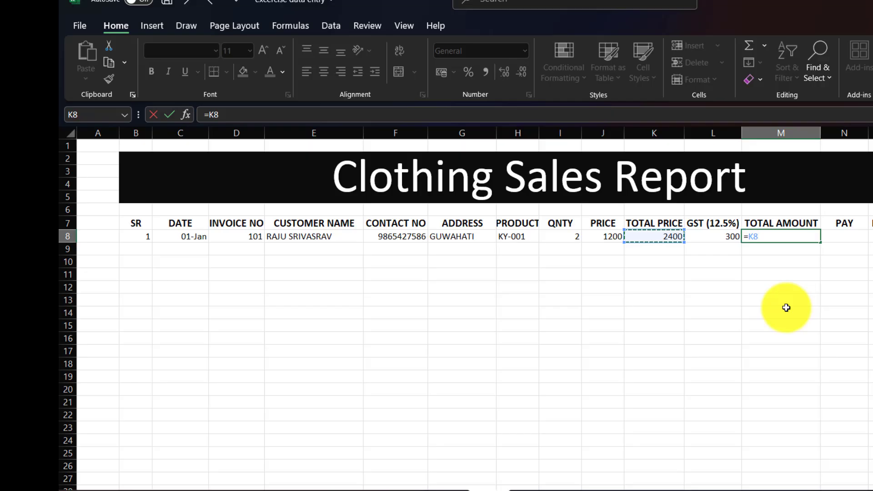
type("+")
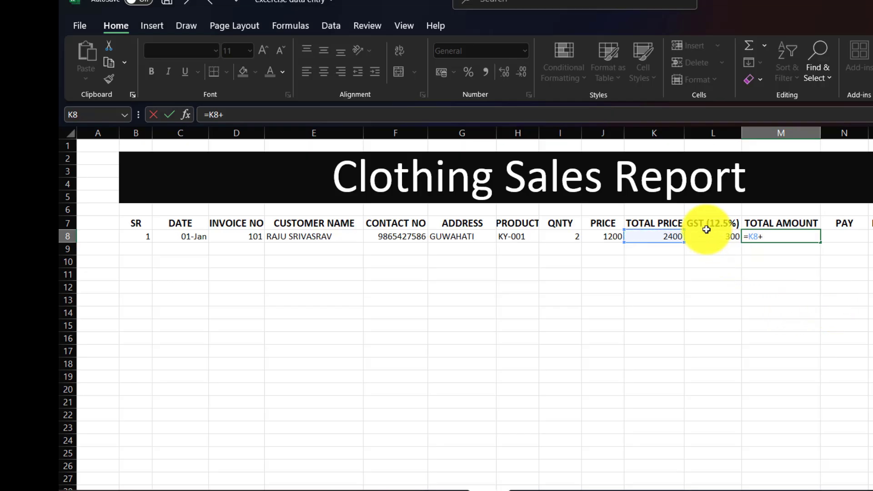
left_click(714, 225)
left_click(711, 240)
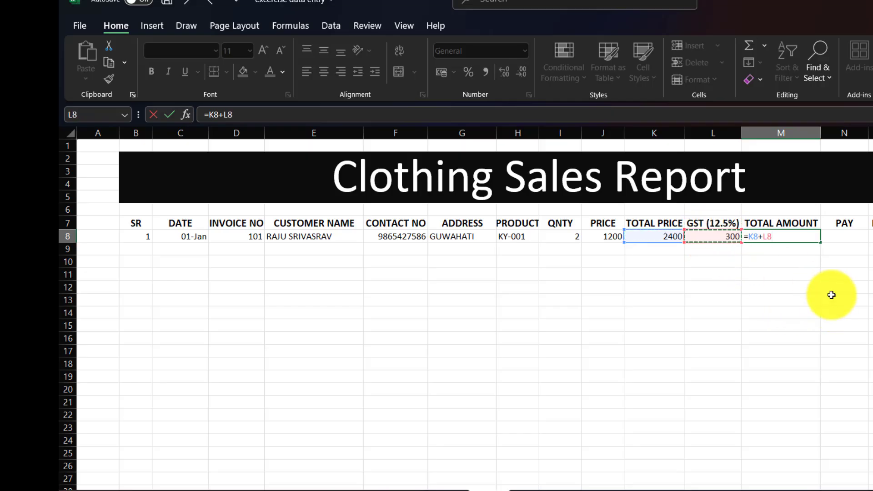
key("Return")
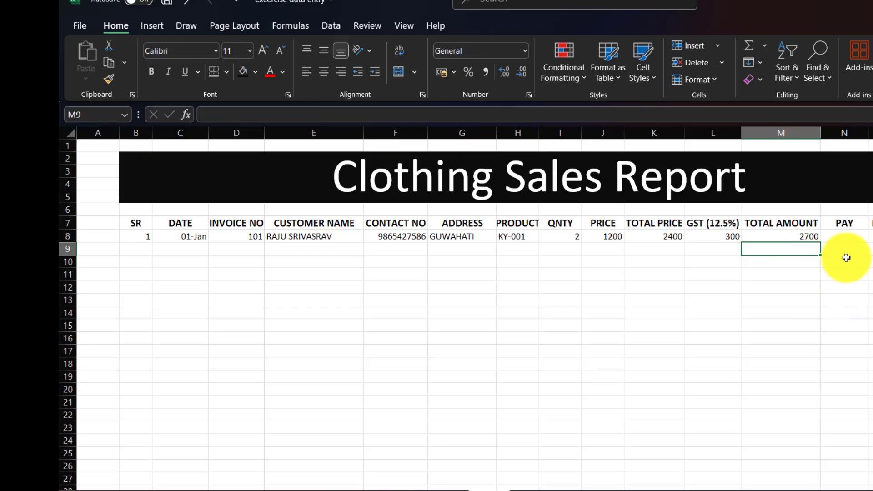
Record a 2000 payment in N8 and enter the balance formula =M8-N8 in O8
left_click(844, 236)
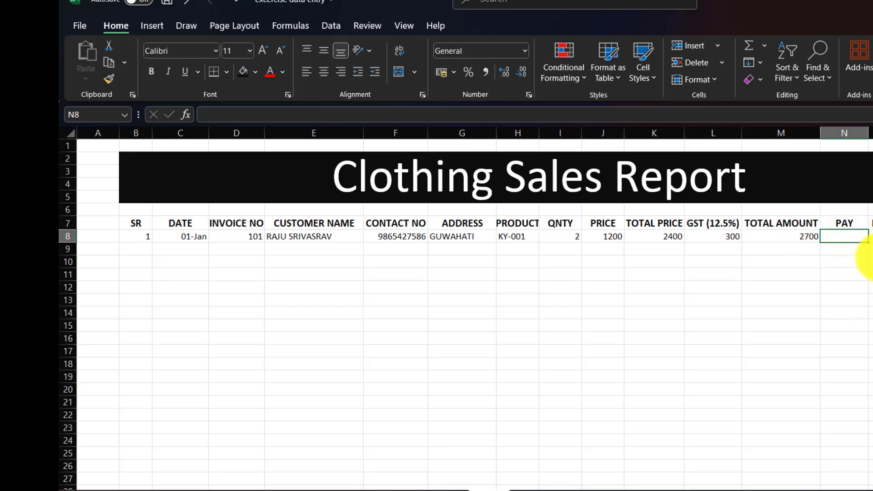
type("2000")
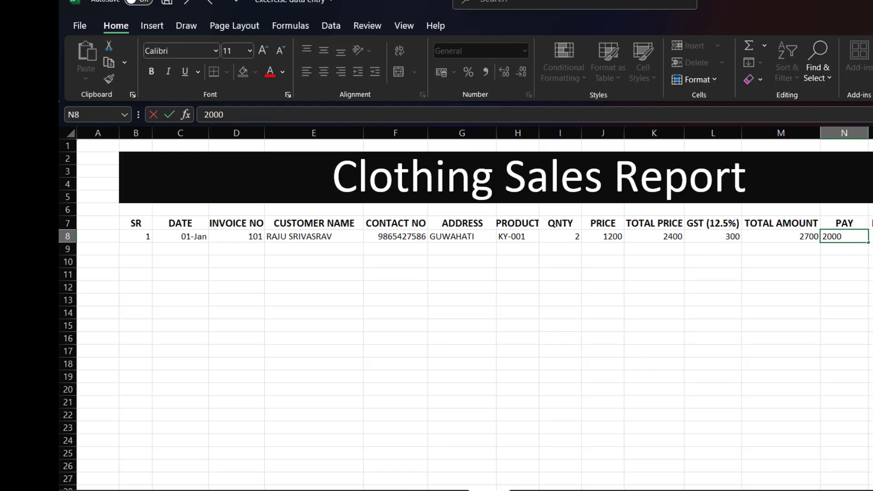
key("Tab")
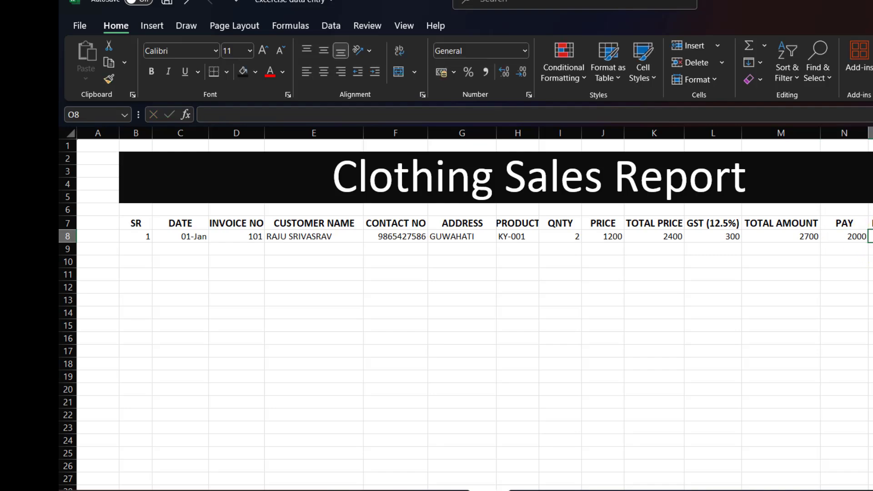
type("=")
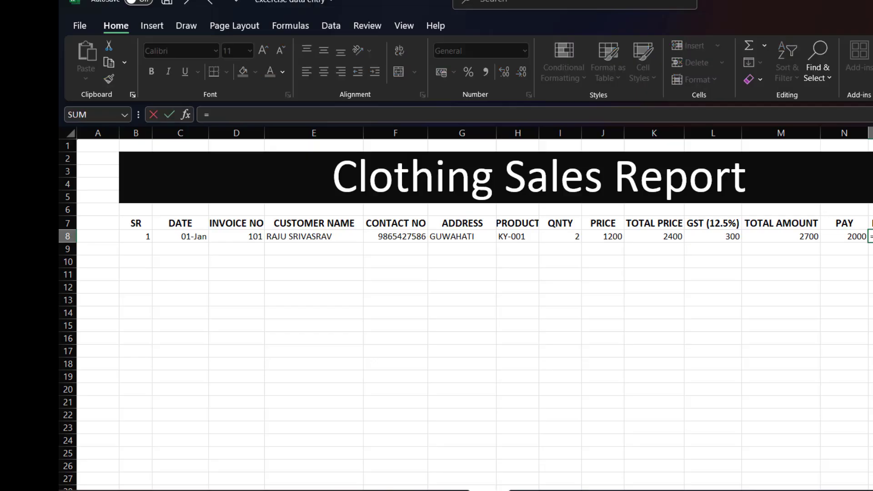
left_click(800, 236)
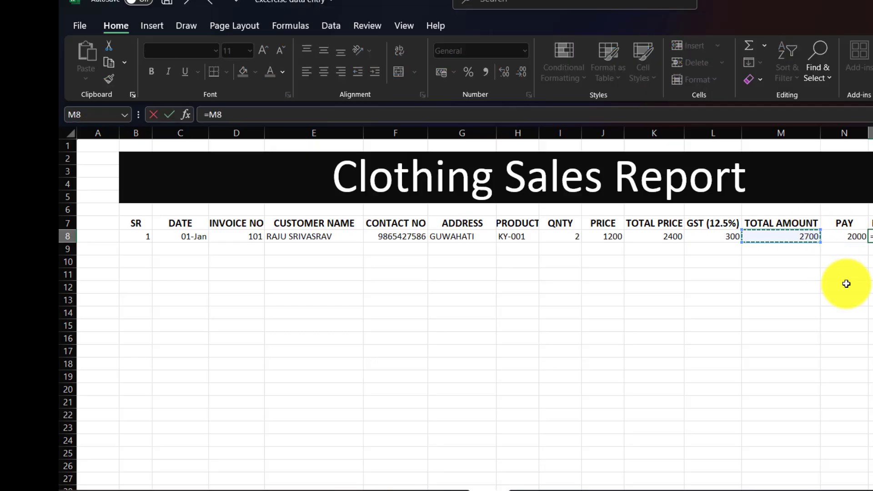
type("-")
left_click(853, 236)
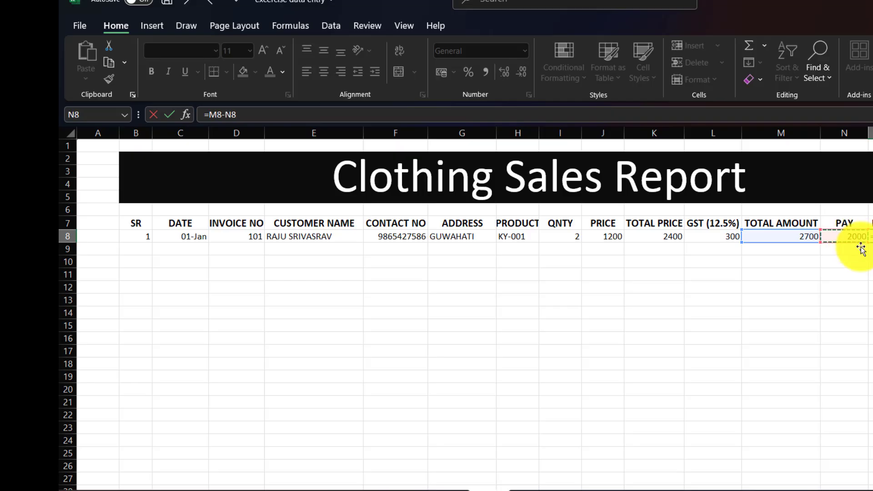
key("Return")
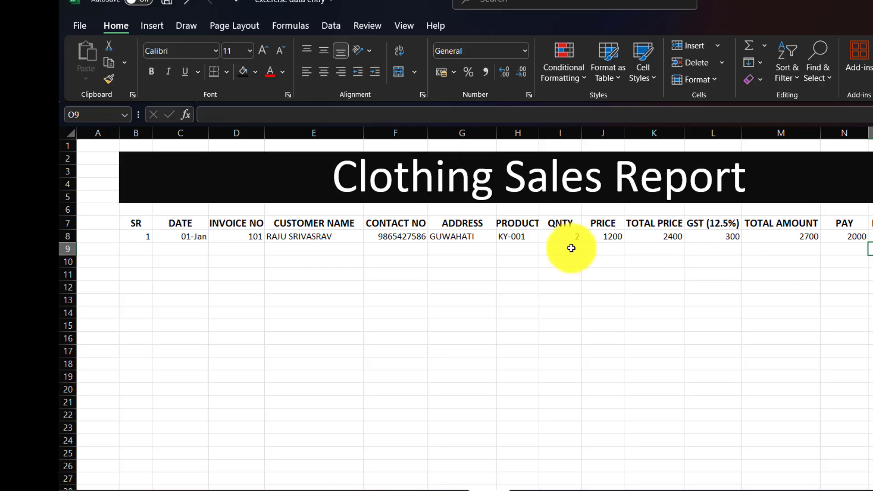
Fill the SR column with serial numbers 1 to 5 down B8:B12
left_click(134, 236)
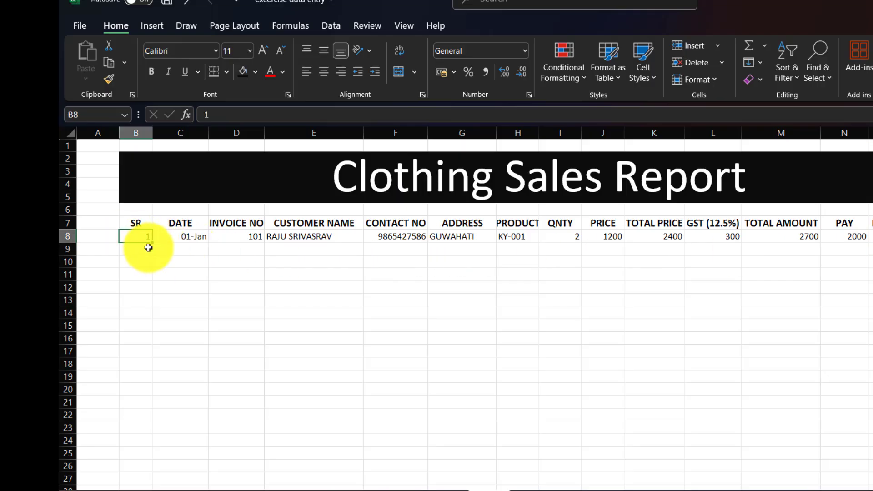
left_click_drag(152, 257, 150, 294)
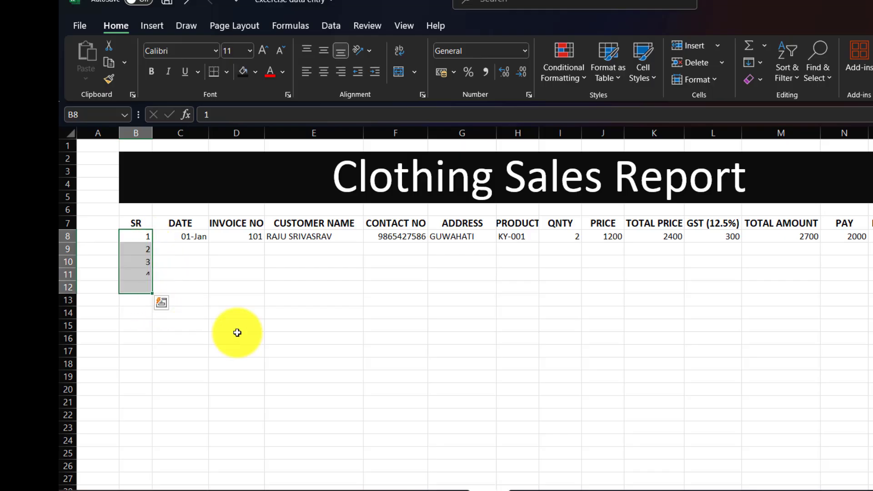
key("ctrl+q")
left_click(517, 363)
Give the data rows B8:O12 all cell borders and enlarge their text to 12 point
left_click_drag(136, 237, 867, 289)
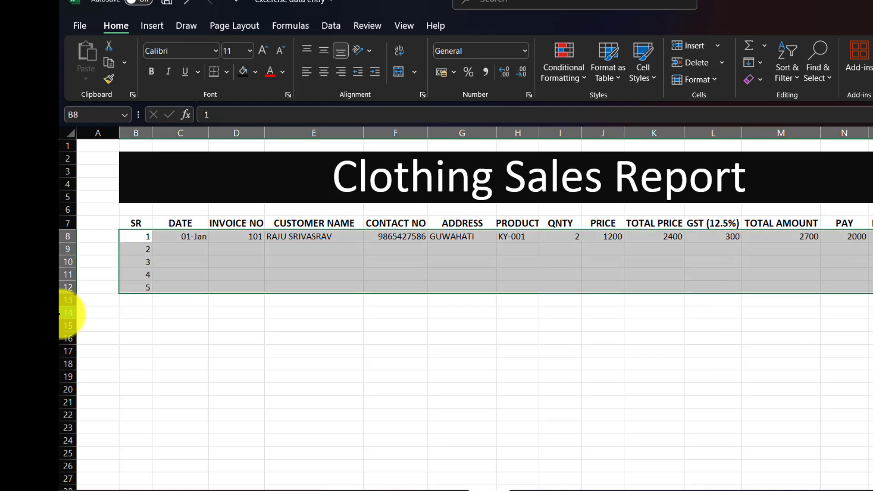
left_click(225, 71)
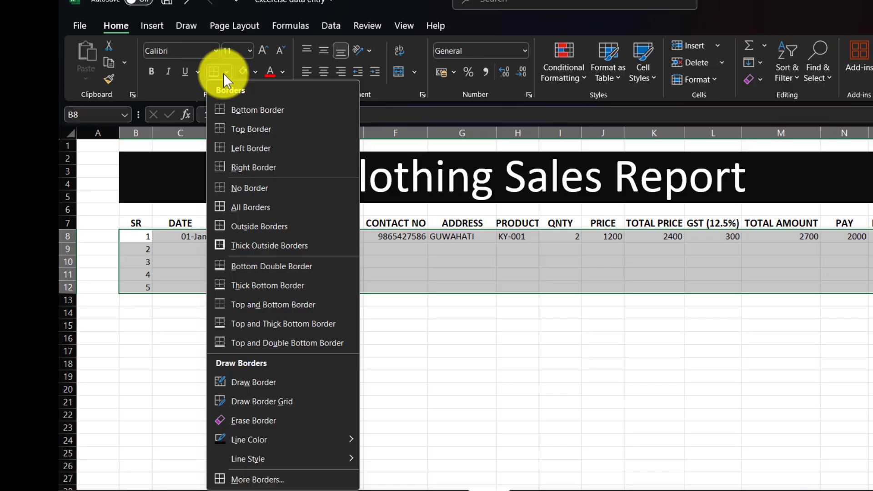
left_click(235, 209)
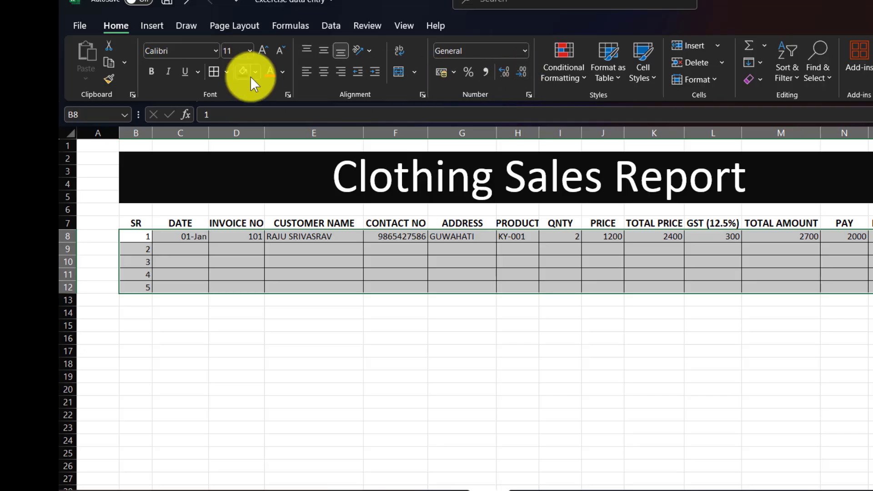
left_click(262, 50)
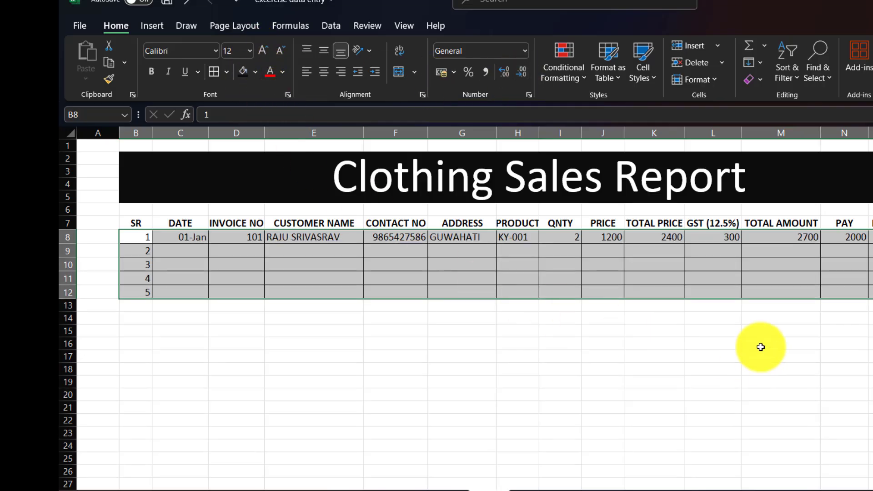
left_click(181, 253)
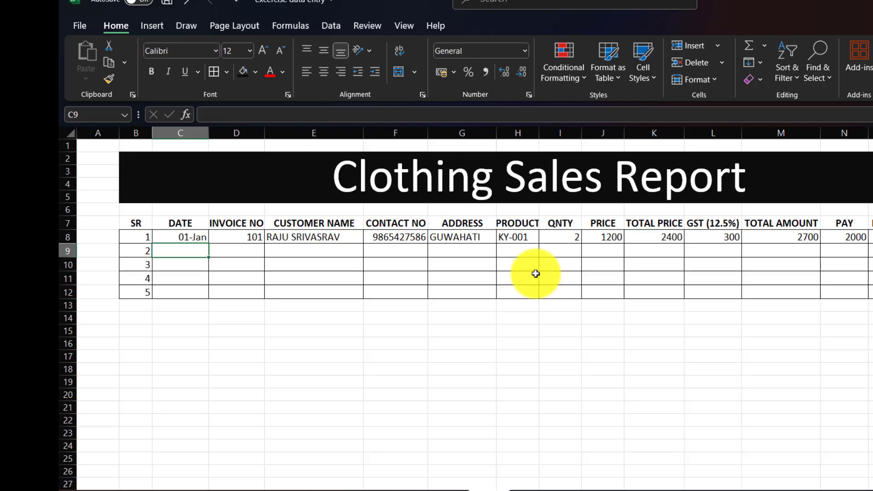
Enter 01-Jan, invoice 102 (corrected from 103), and the customer's name and contact number in row 9
type("1")
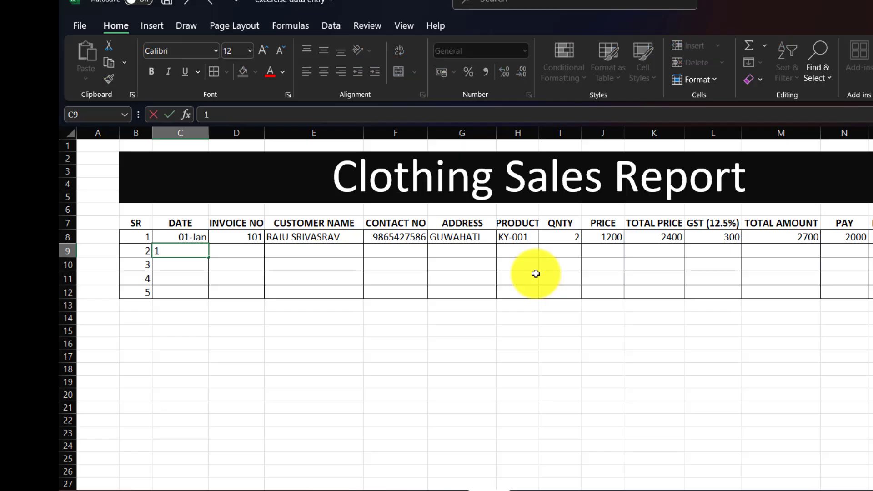
type("JAN")
key("Tab")
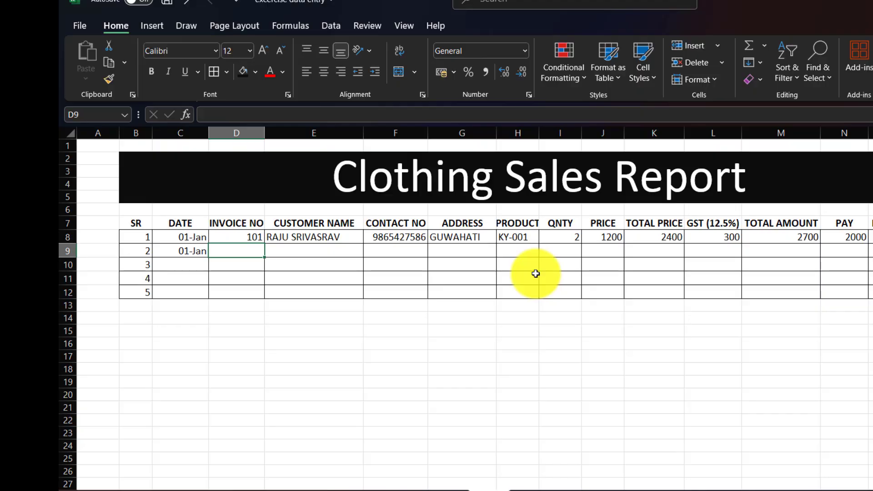
type("103")
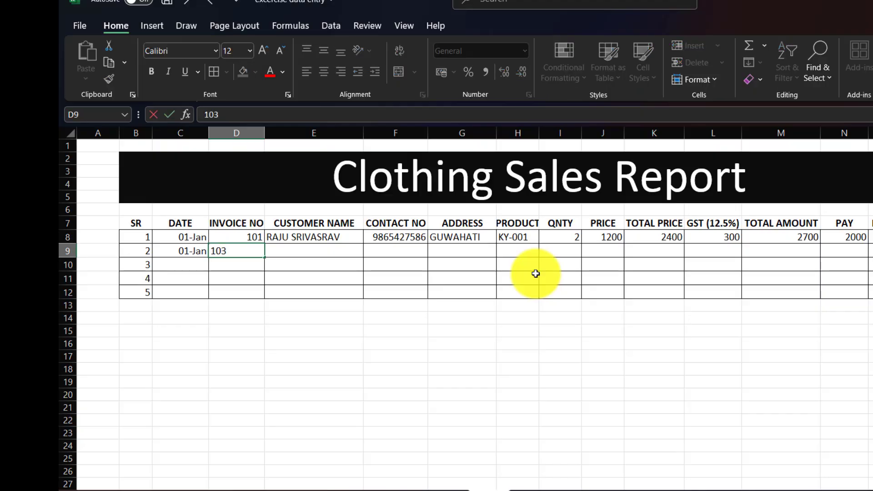
key("Tab")
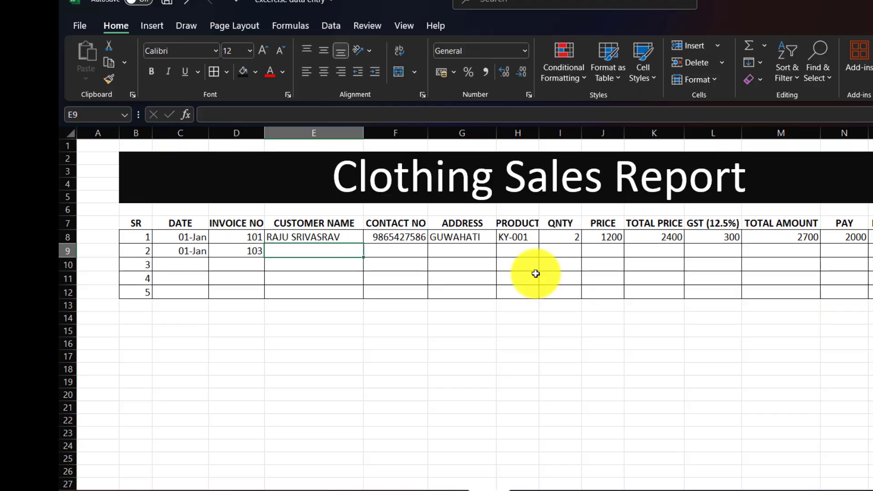
key("shift+Tab")
type("102")
key("Tab")
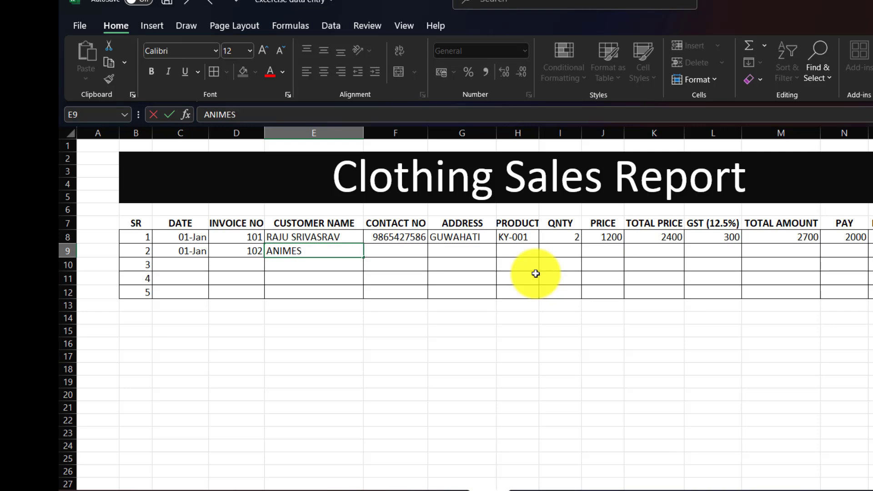
key("Tab")
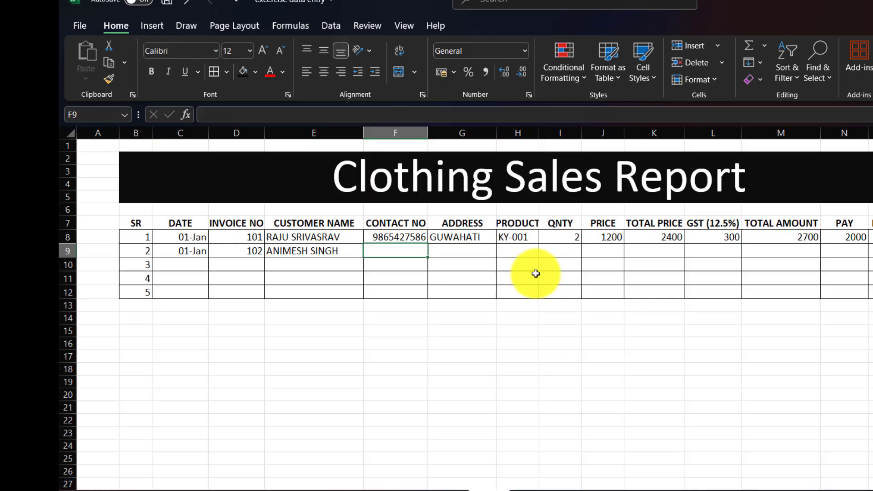
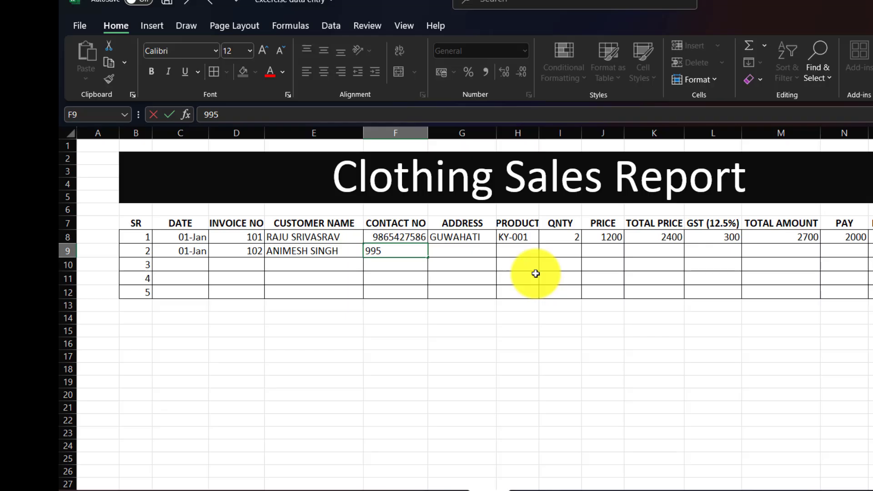
key("Tab")
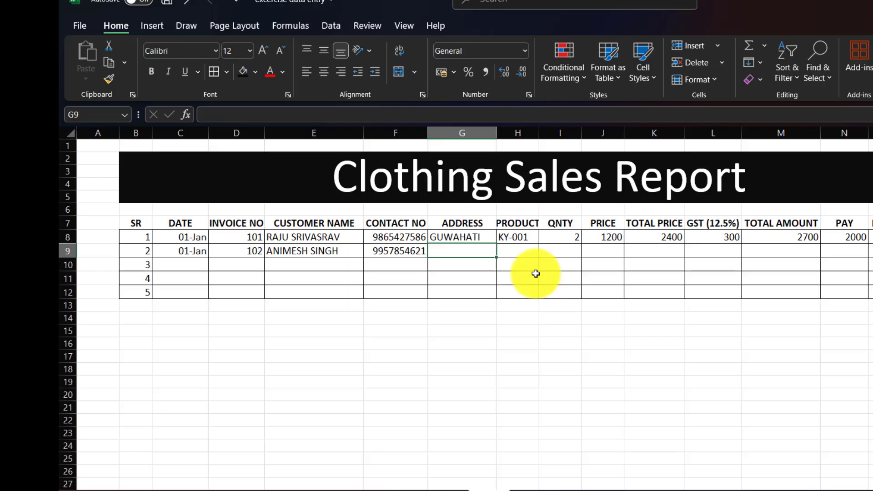
Fill in address SHILONG, product SB-203, quantity 3 and price 2499, correcting the mistyped 2555
type("SHILONG")
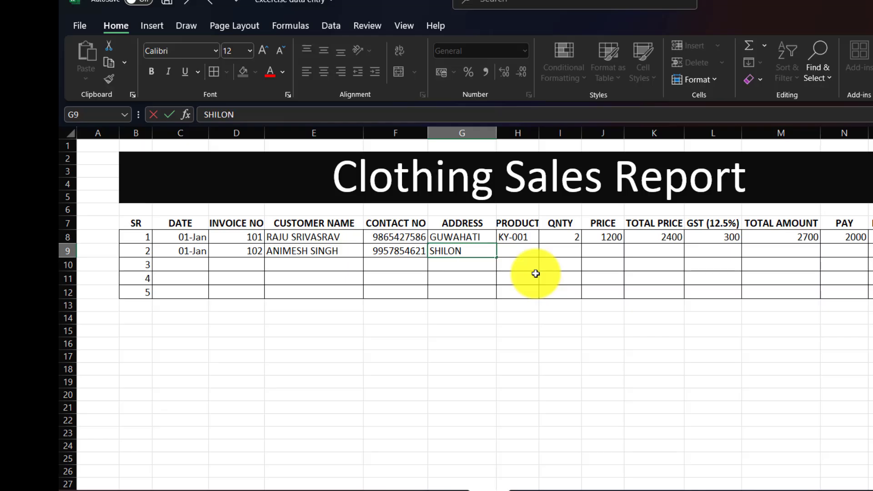
key("Tab")
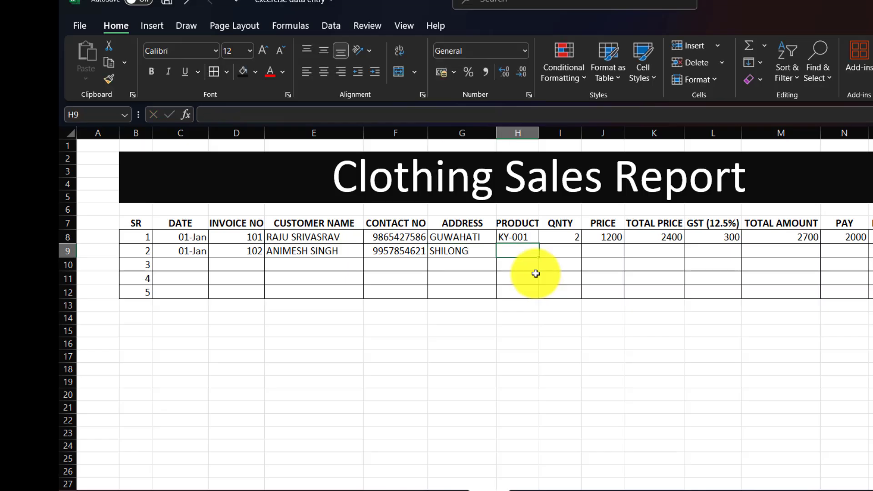
type("SB")
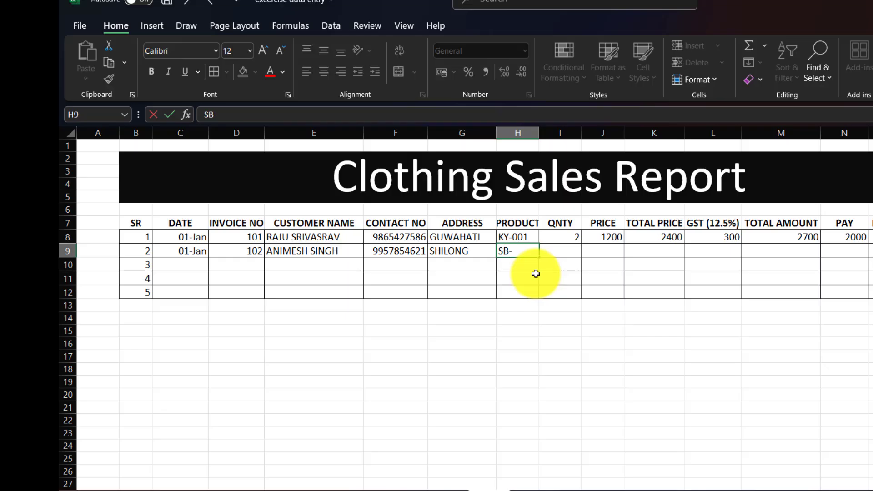
type("-203")
key("Tab")
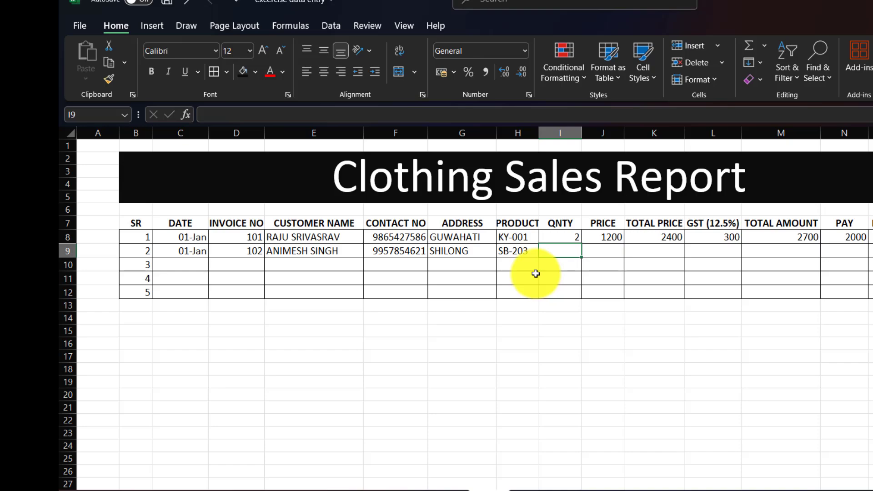
type("3")
key("Tab")
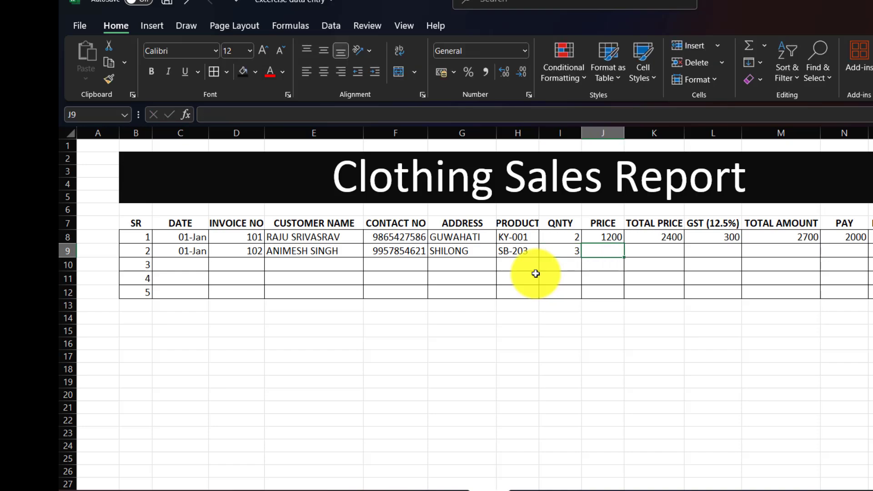
type("2")
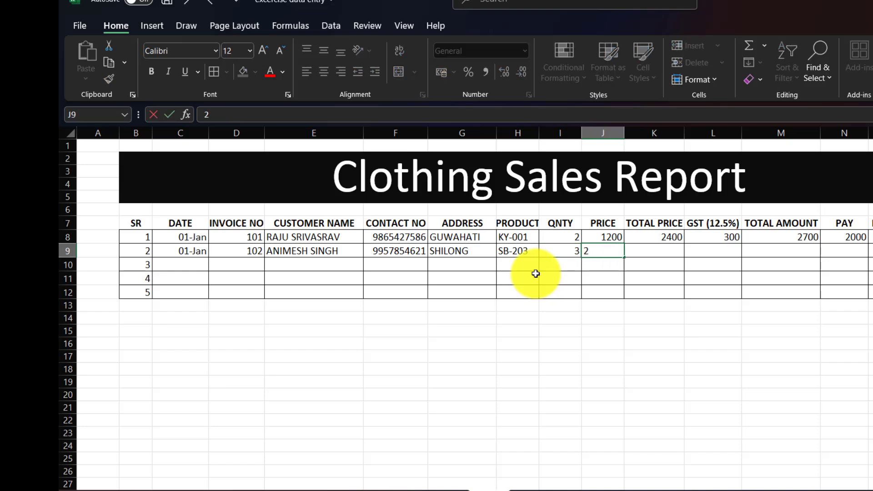
type("555")
key("Tab")
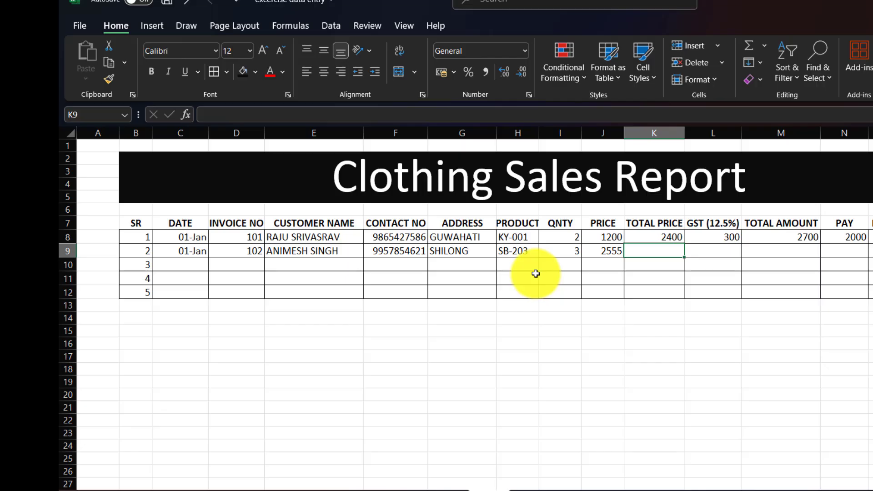
key("Left")
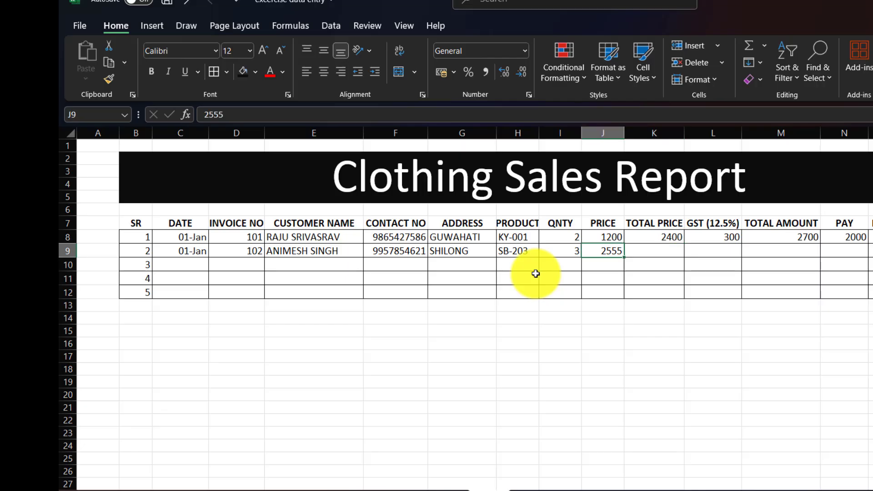
type("2499")
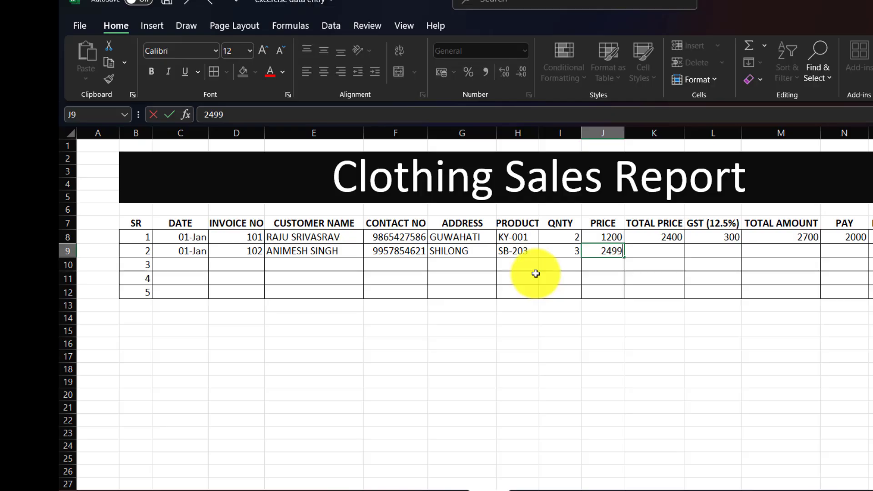
key("Tab")
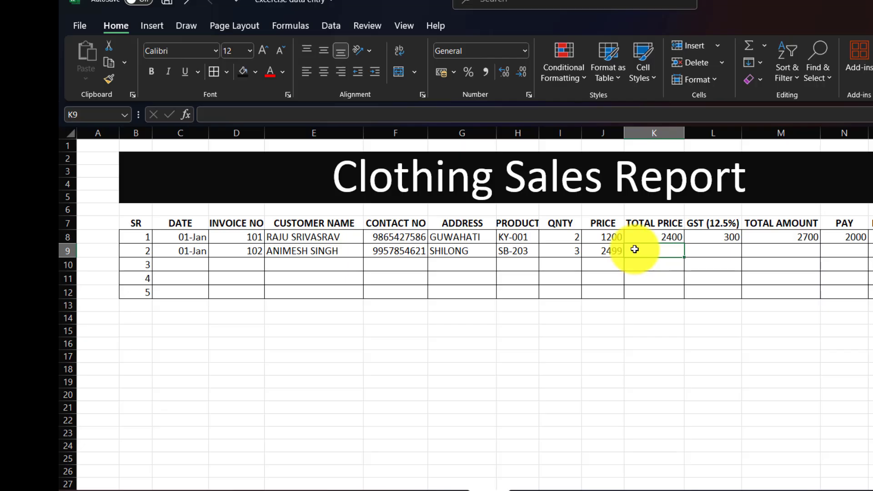
Enter the total price formula =I9*J9 in K9, giving 7497
type("=")
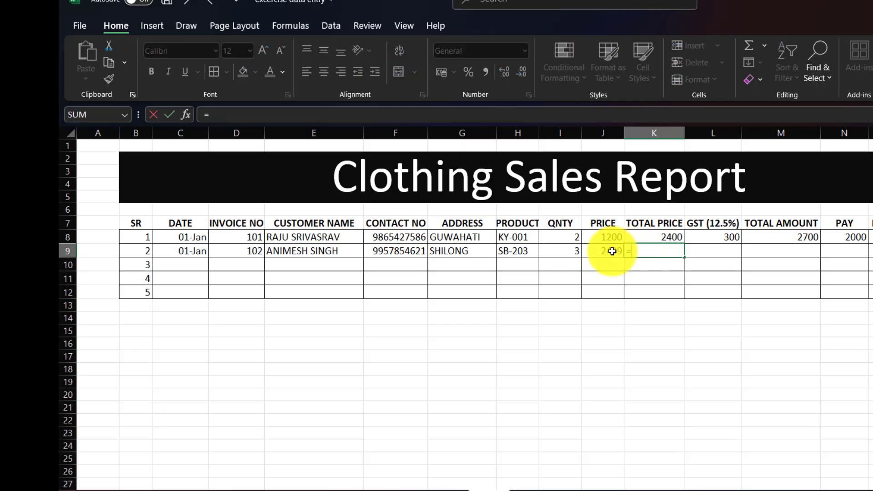
left_click(572, 249)
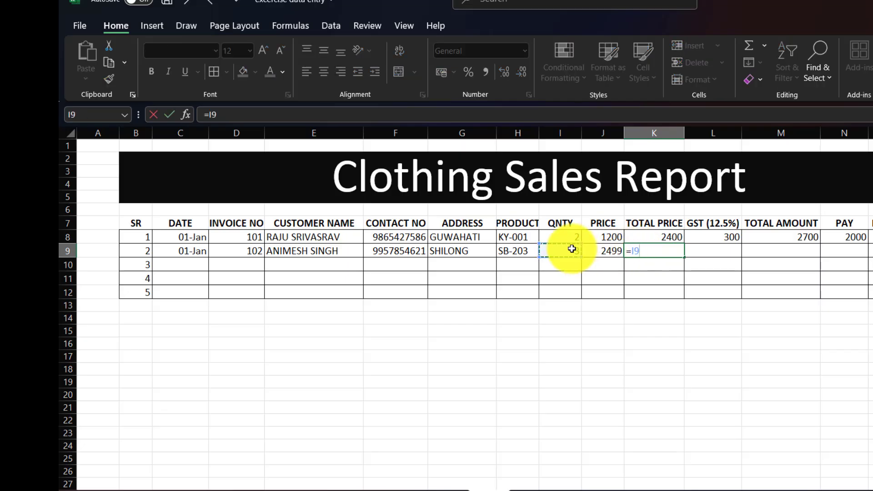
type("*")
left_click(607, 252)
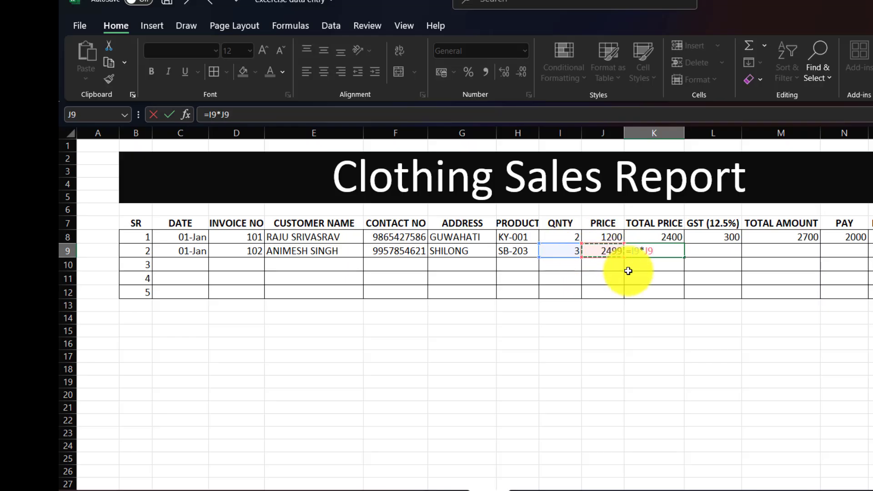
key("Return")
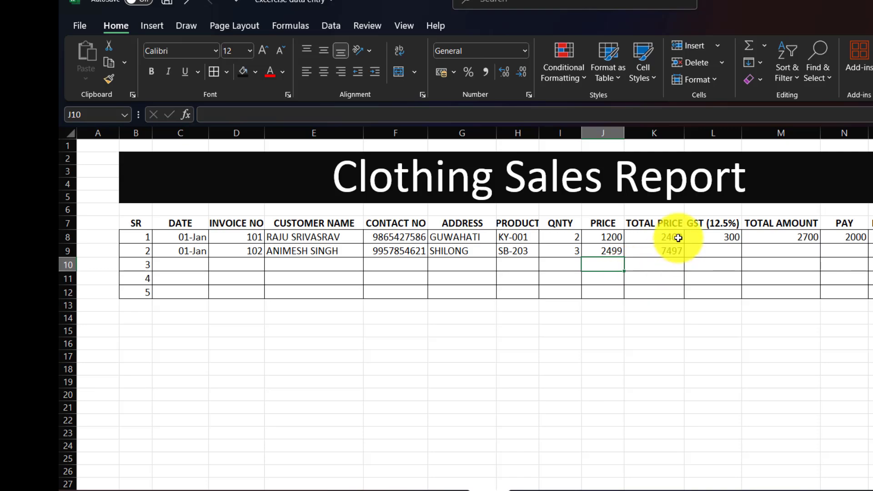
Enter the GST formula =K9*12.5% in L9, giving 937.125
left_click(723, 252)
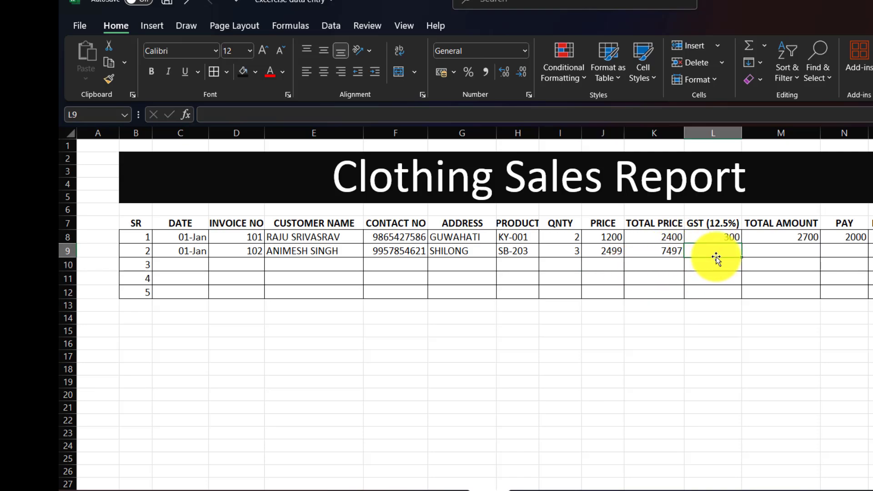
type("=")
left_click(655, 251)
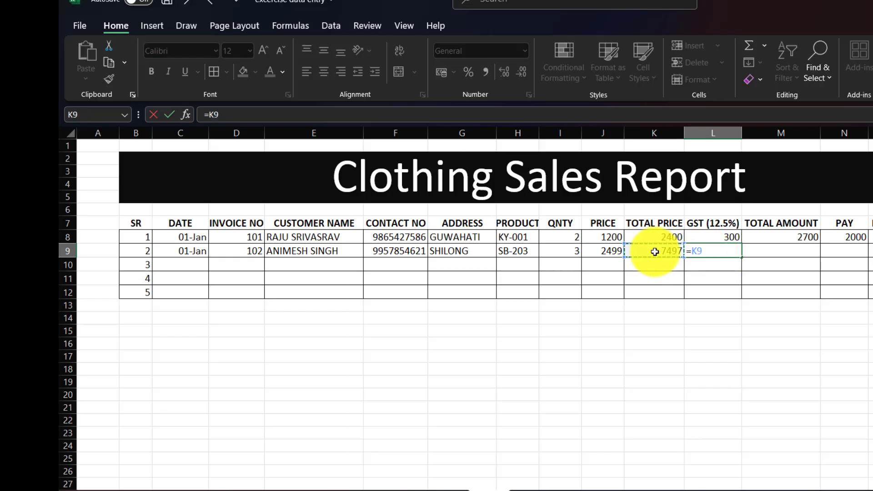
type("*12.5%")
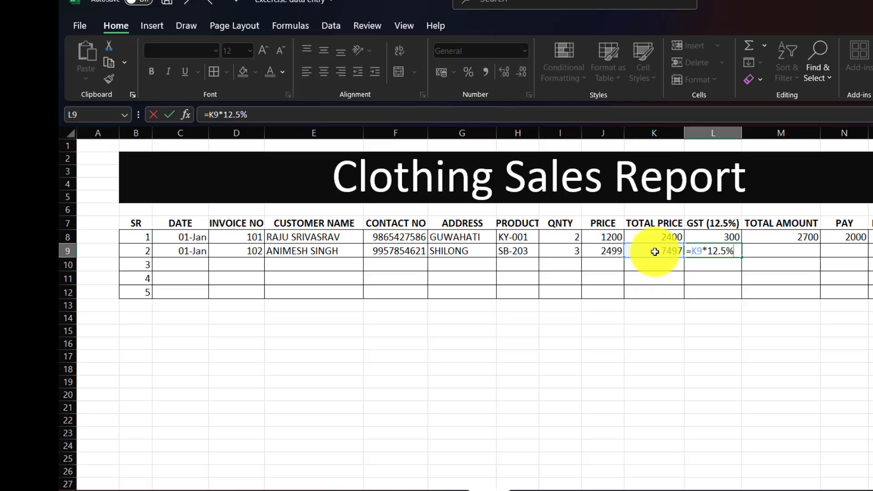
key("Return")
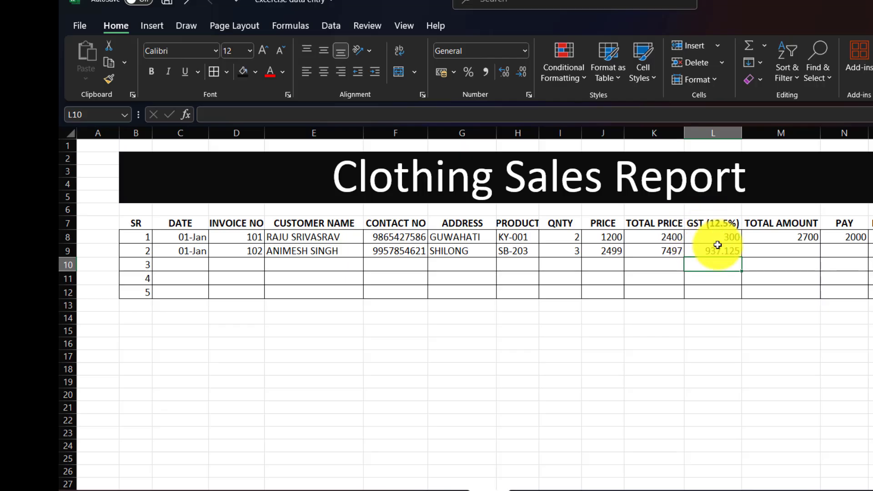
left_click(778, 250)
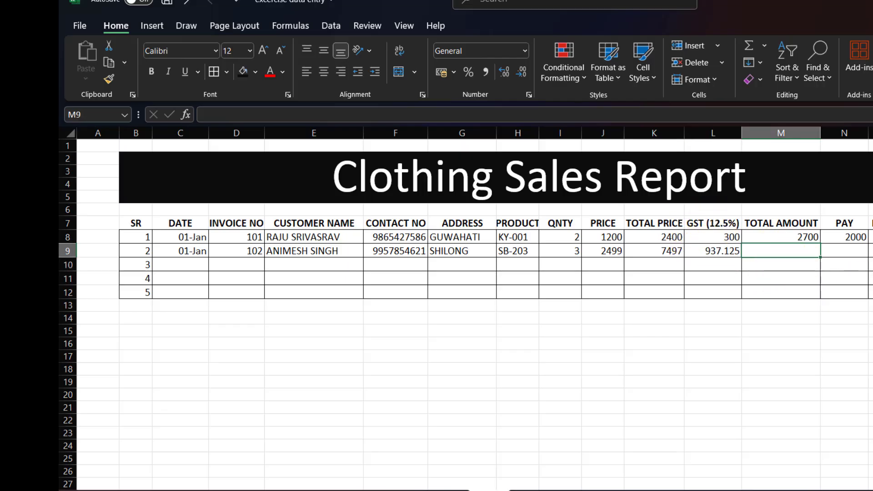
Enter the total amount formula =K9+L9 in M9, giving 8434.125
type("=")
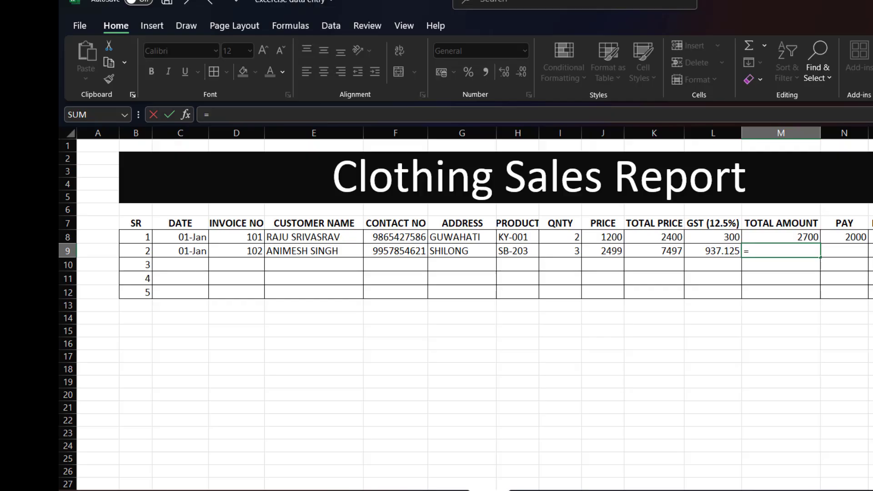
left_click(663, 253)
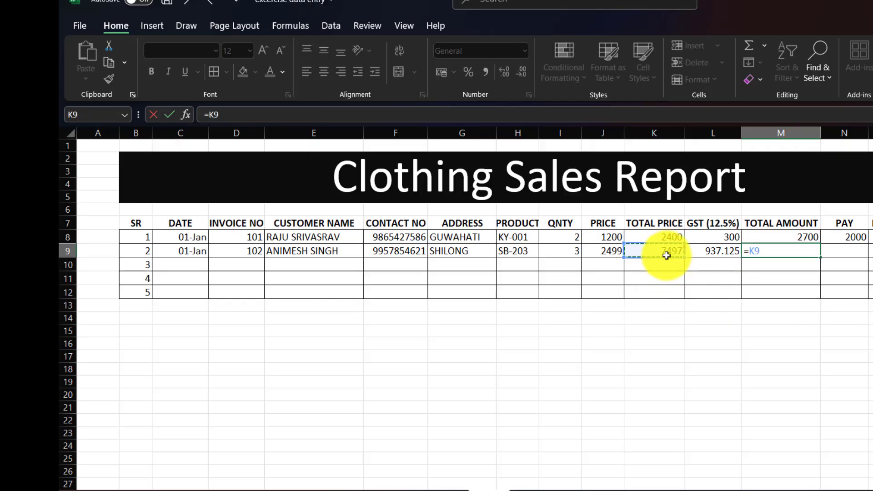
type("+")
left_click(708, 255)
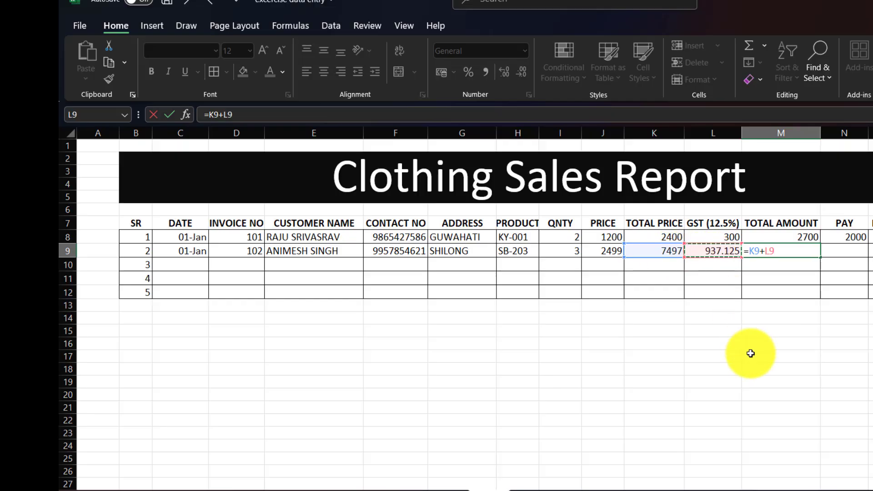
key("Return")
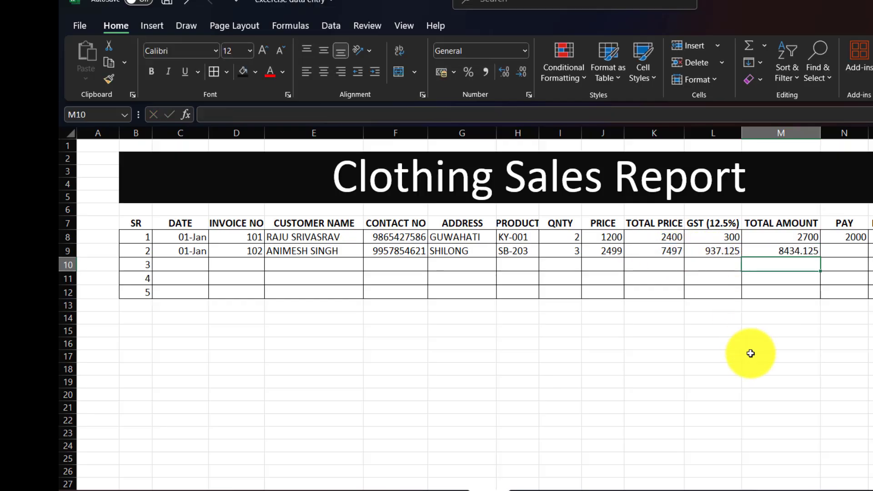
Record a 5000 payment in N9 and enter the balance formula =M9-N9 in O9
left_click(843, 253)
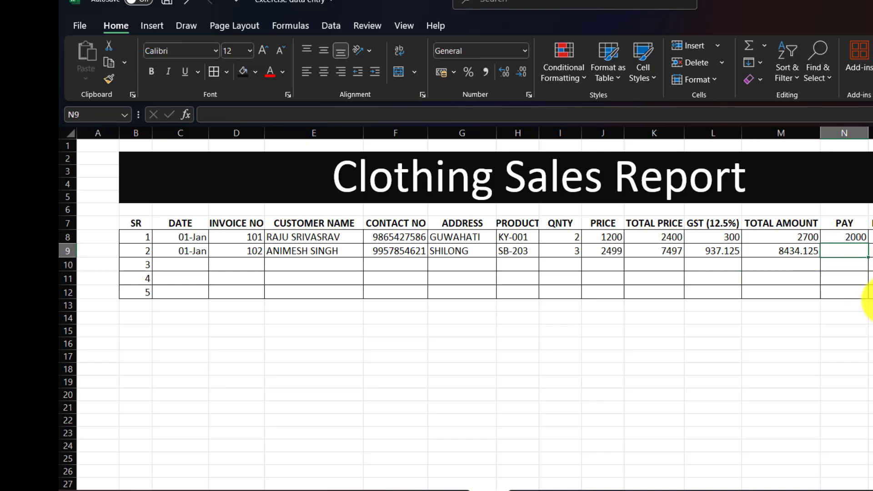
type("5000")
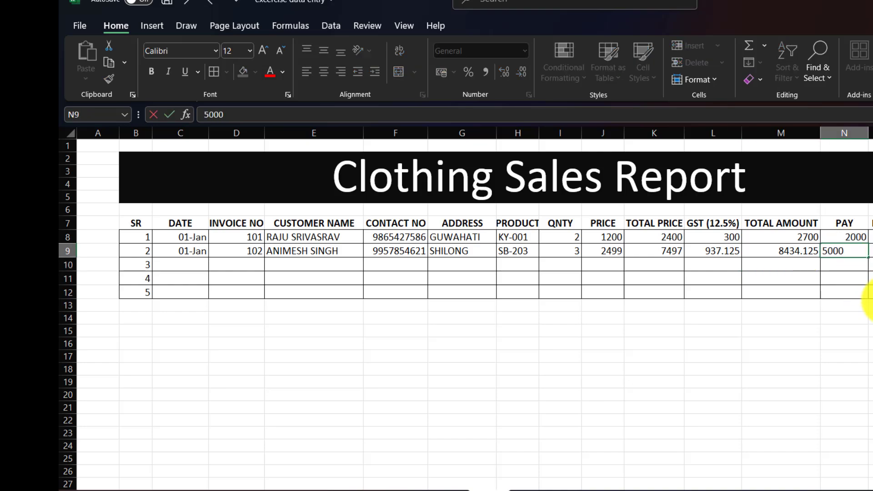
left_click(870, 251)
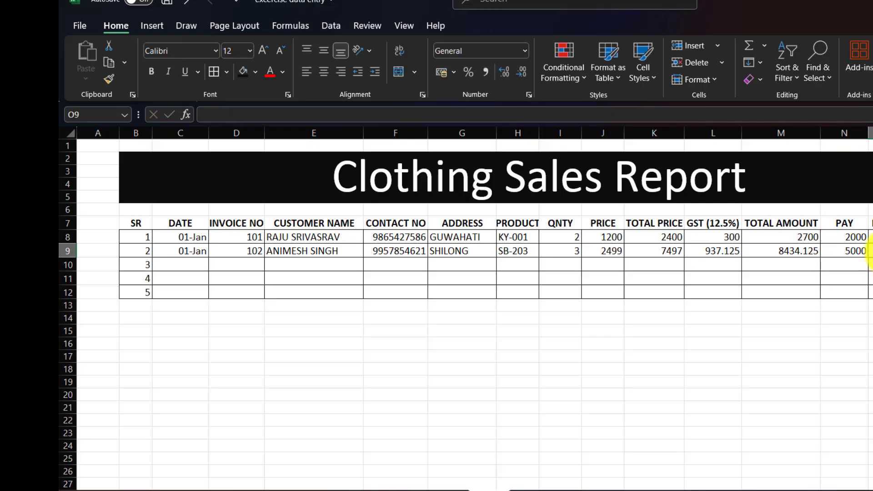
type("=")
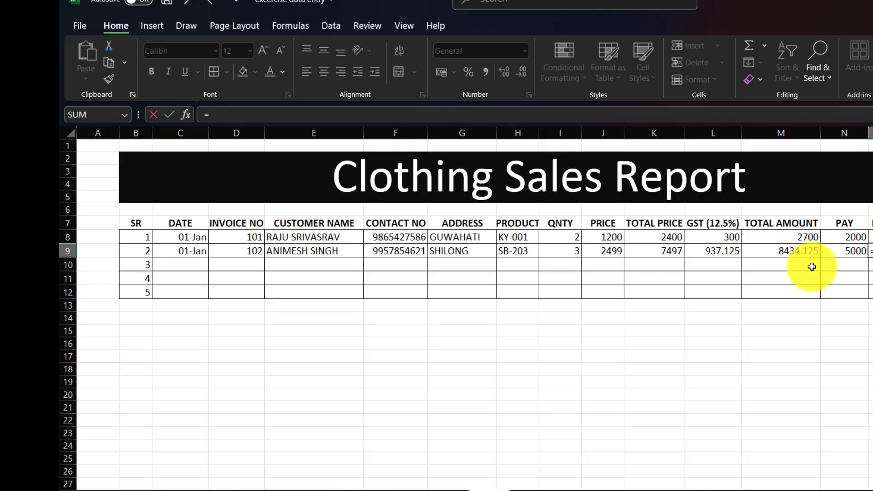
left_click(786, 250)
type("-")
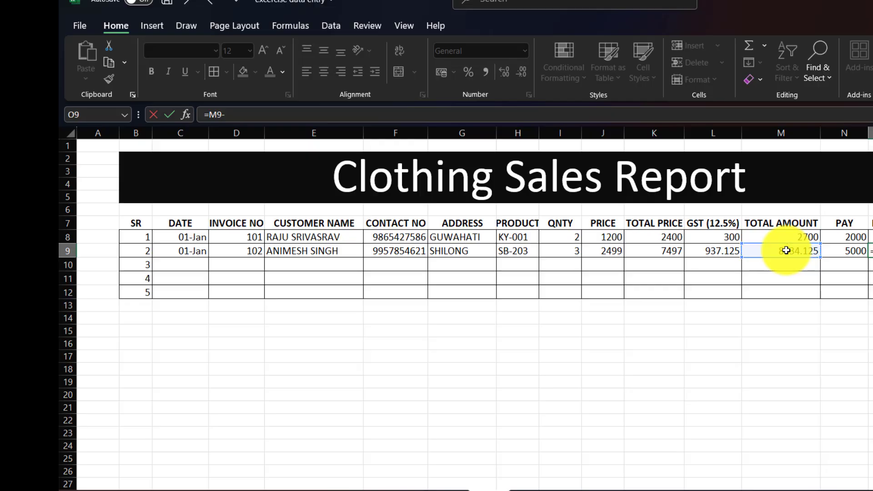
left_click(831, 254)
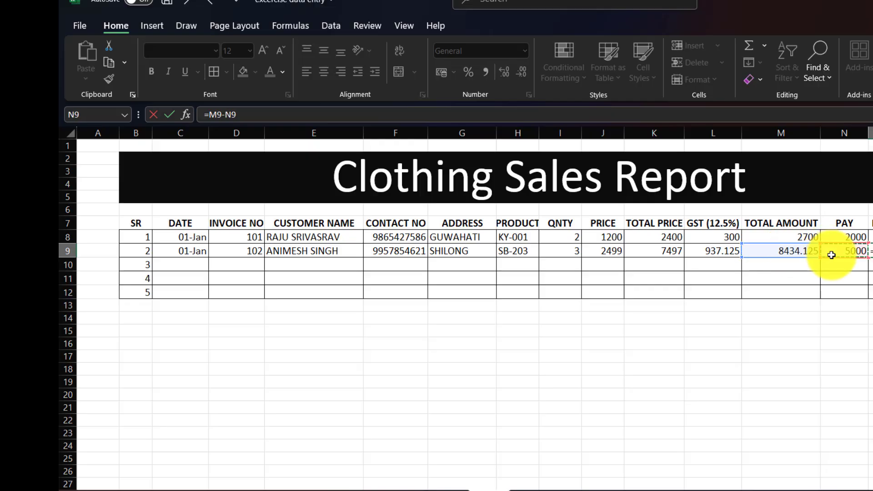
key("Return")
left_click(871, 369)
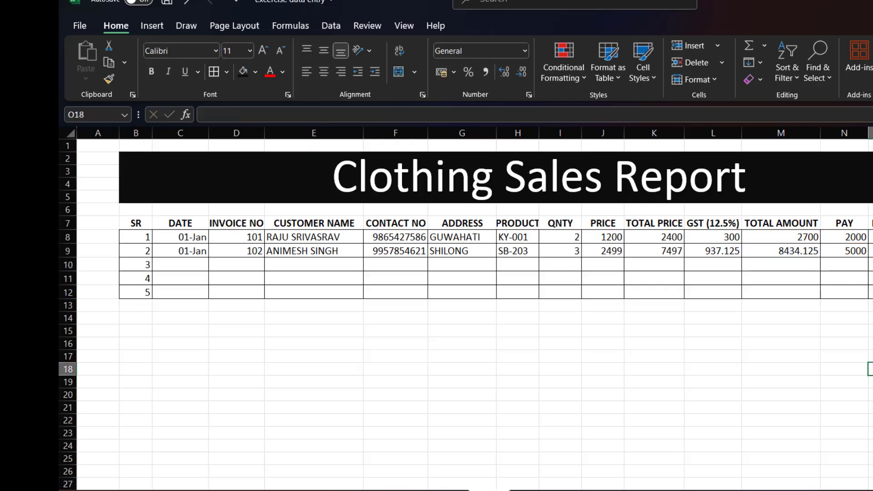
left_click(871, 251)
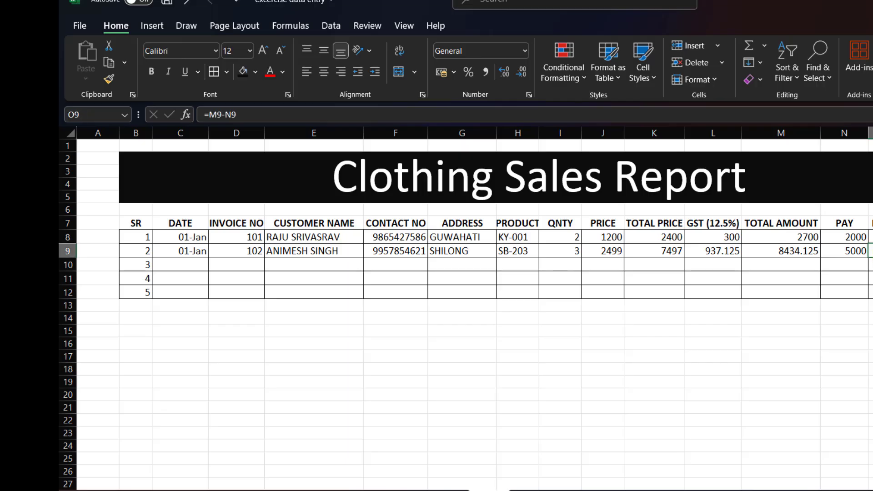
Copy the TOTAL AMOUNT, GST and TOTAL PRICE formulas from row 9 down to row 12
left_click(839, 251)
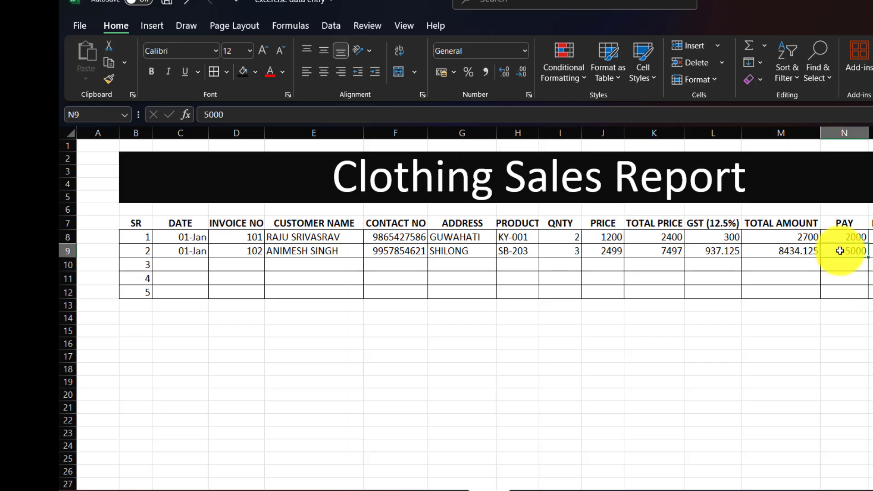
left_click(801, 251)
left_click_drag(820, 257, 825, 297)
left_click(715, 259)
left_click_drag(741, 258, 730, 289)
left_click(654, 253)
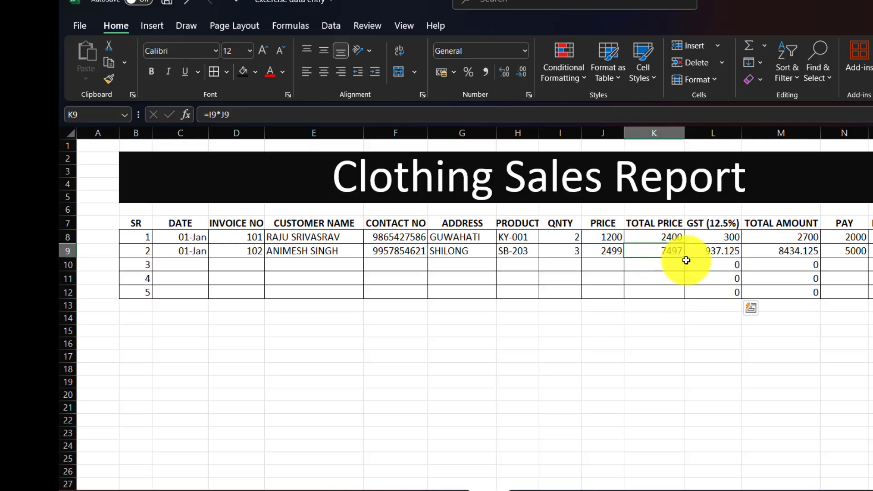
left_click_drag(687, 257, 678, 295)
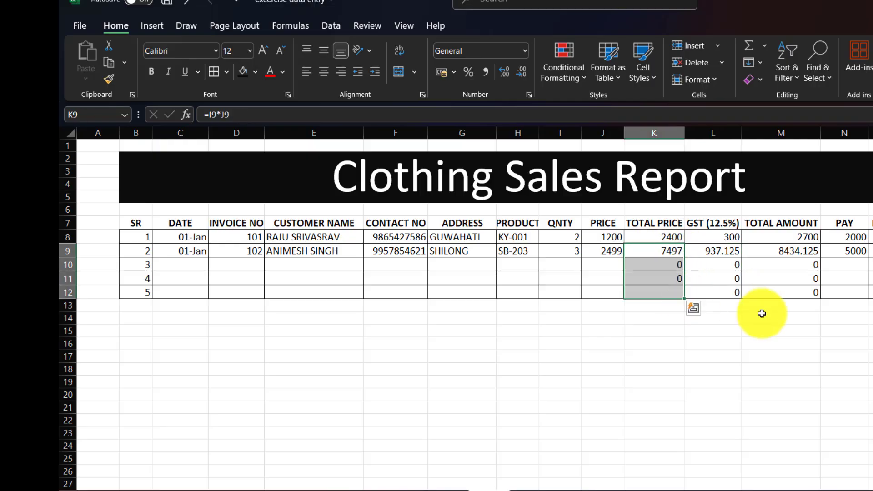
left_click(183, 265)
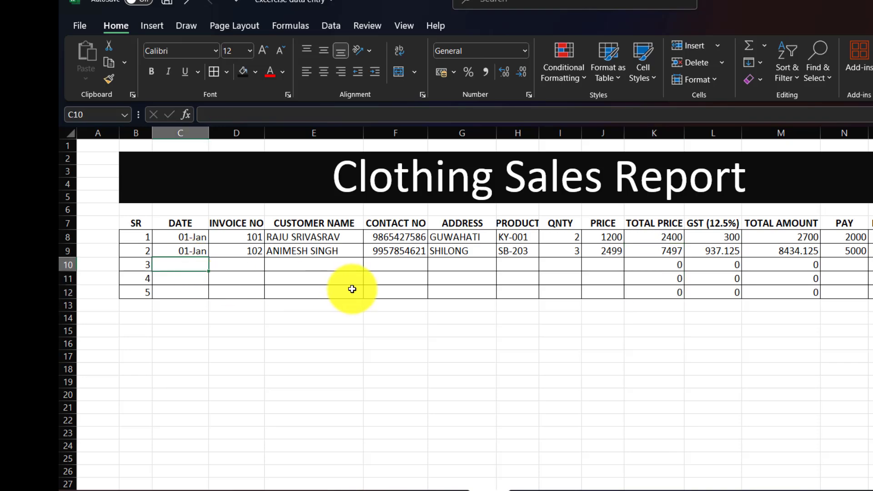
Enter 01-Jan, invoice 103, and the customer's name and contact number in row 10
type("1JA")
key("Tab")
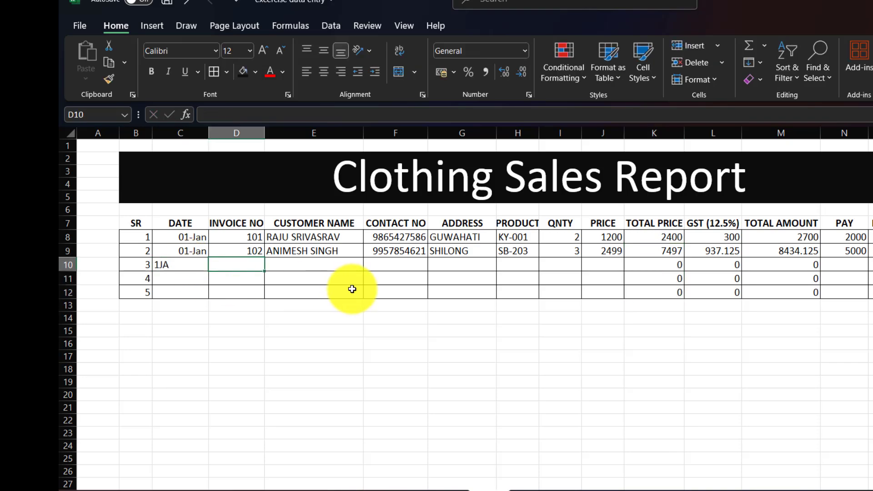
key("Left")
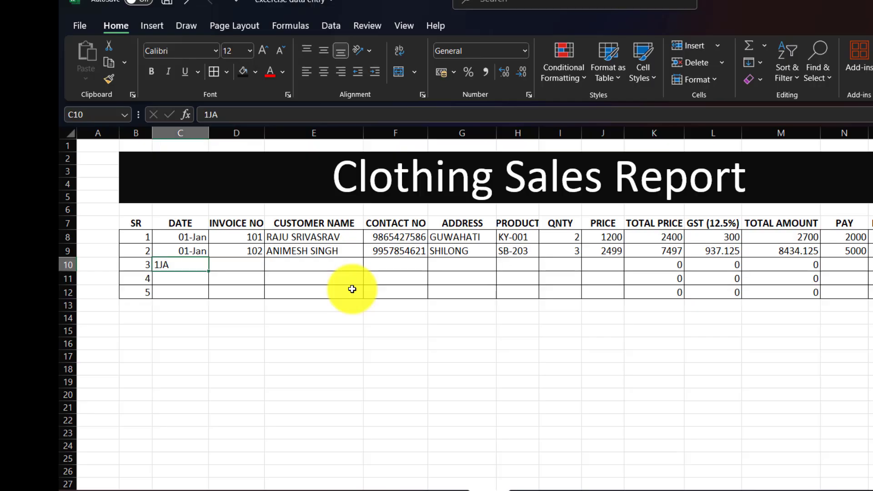
type("1JAN")
key("Tab")
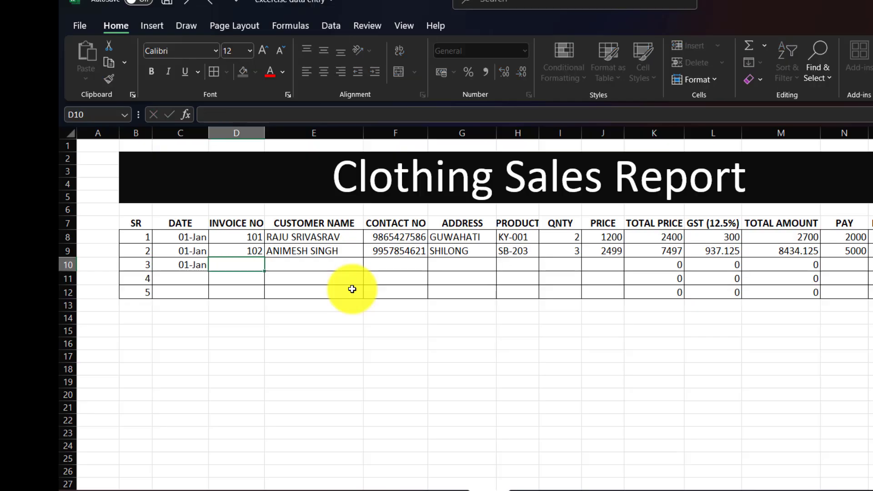
type("103")
key("Tab")
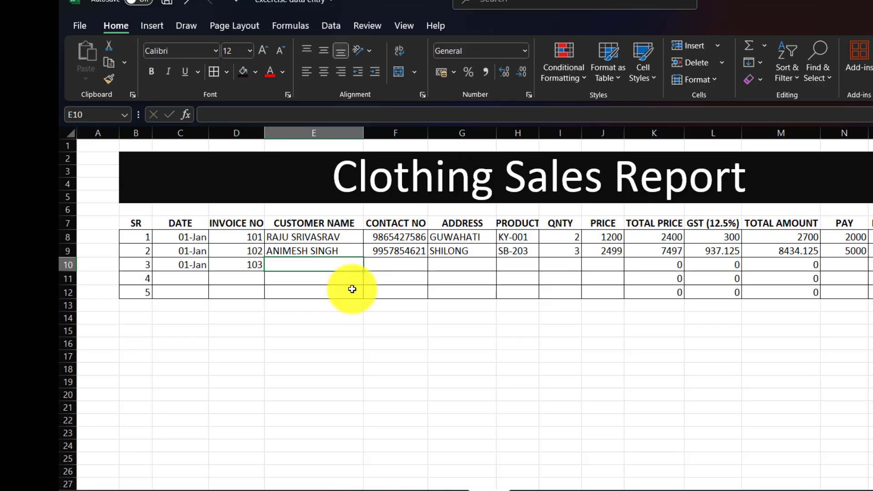
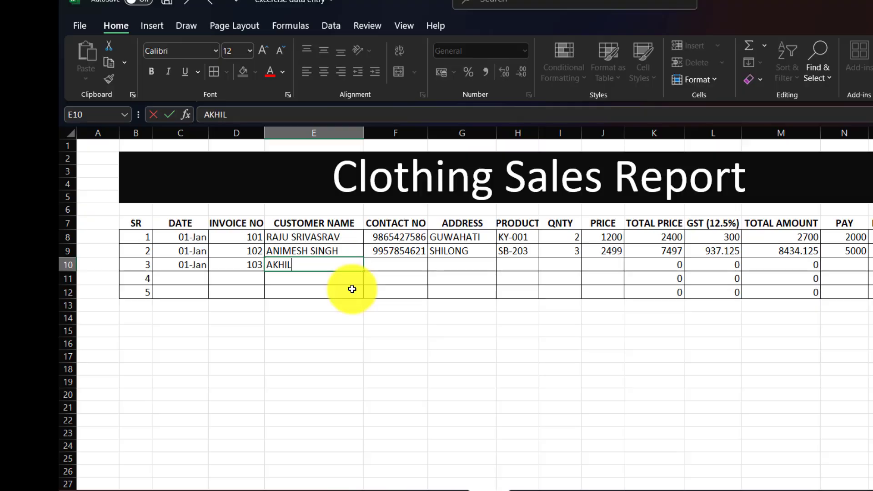
key("Tab")
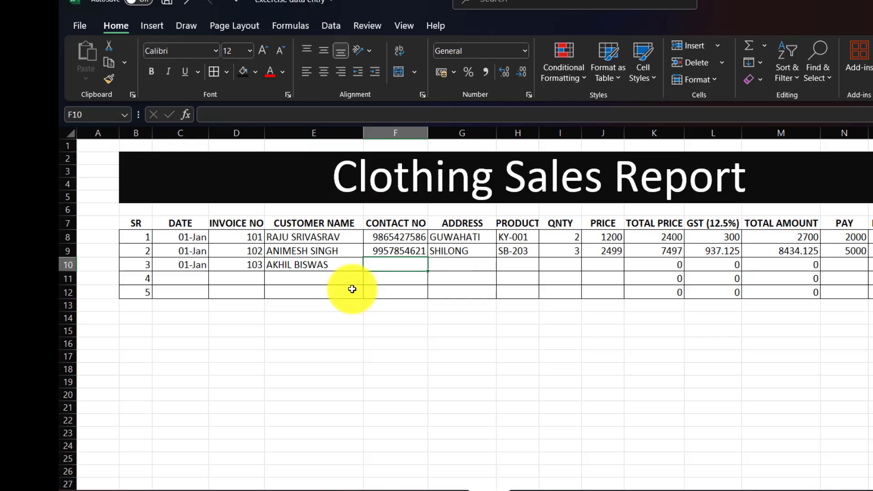
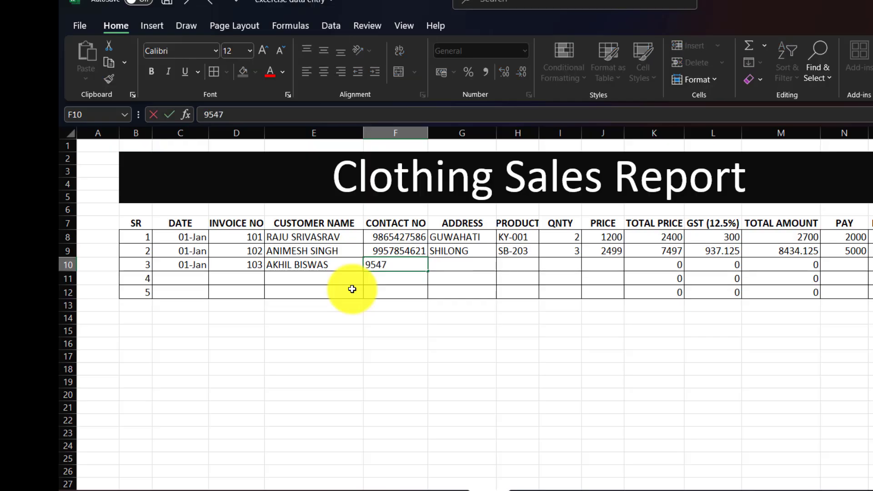
key("Tab")
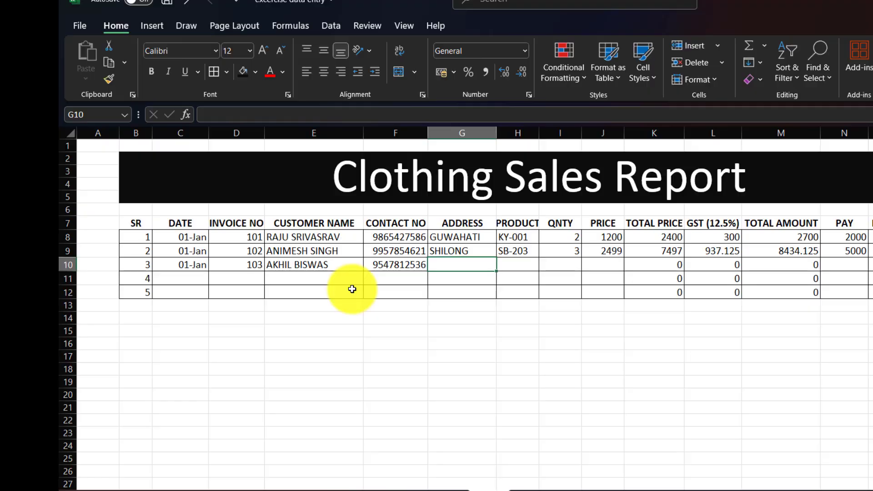
Fill in GUWAHATI, product KY-001, quantity 4 at price 1200, and a 5400 payment
type("GUWAHATI")
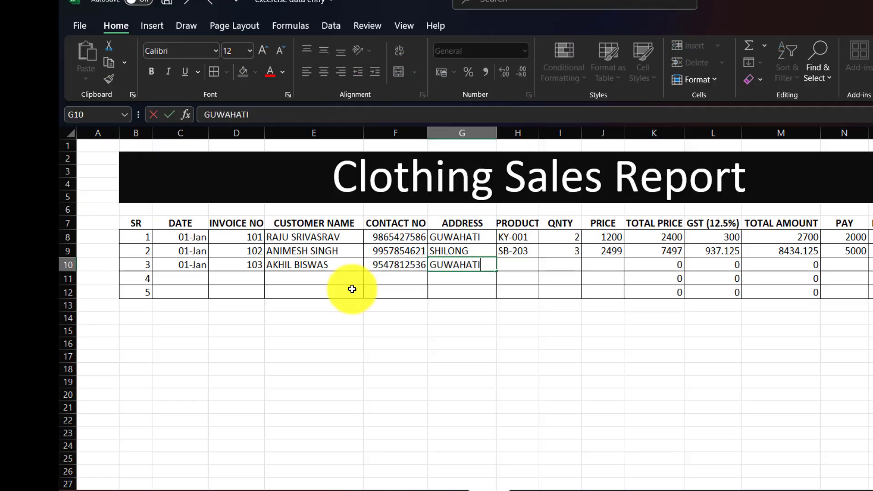
key("Tab")
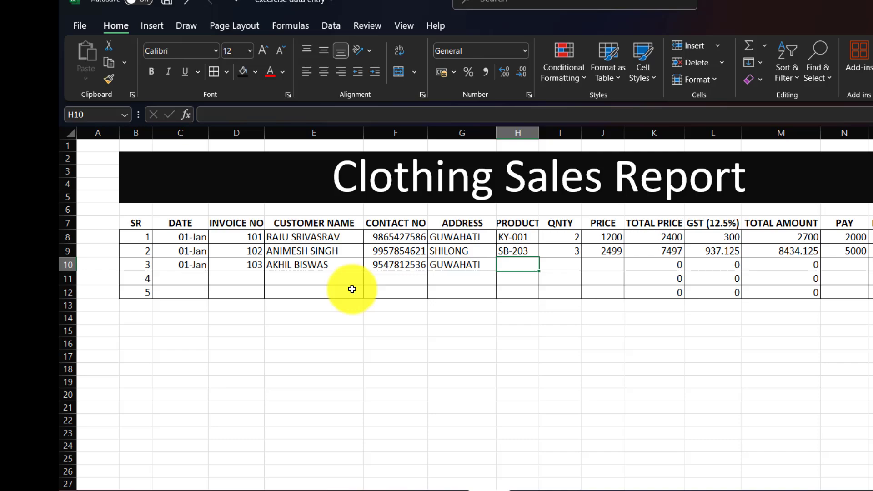
type("KY-001")
key("Tab")
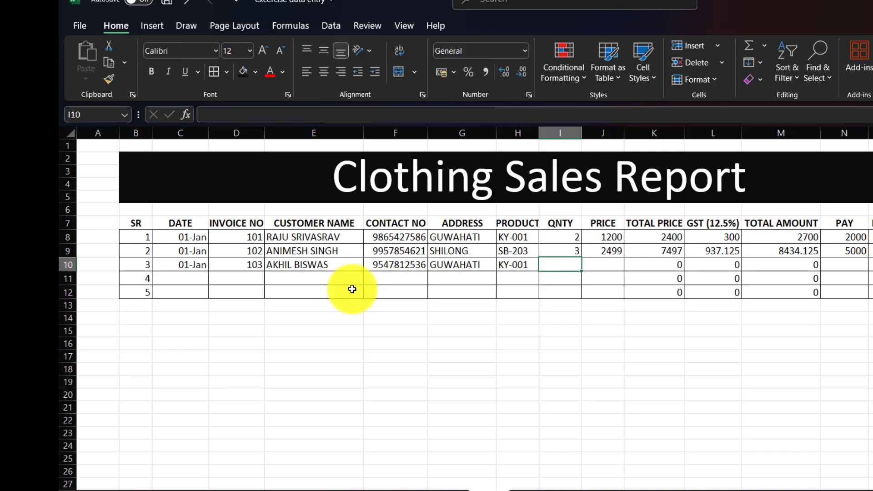
type("4")
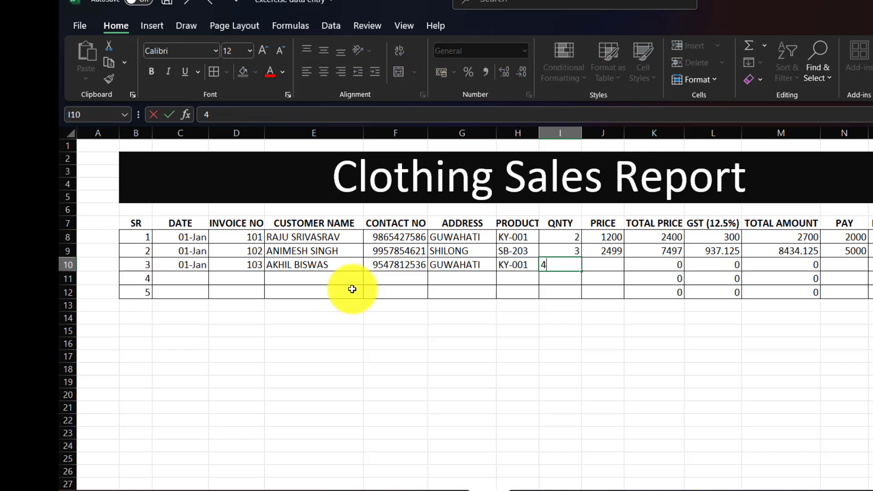
key("Tab")
type("1200")
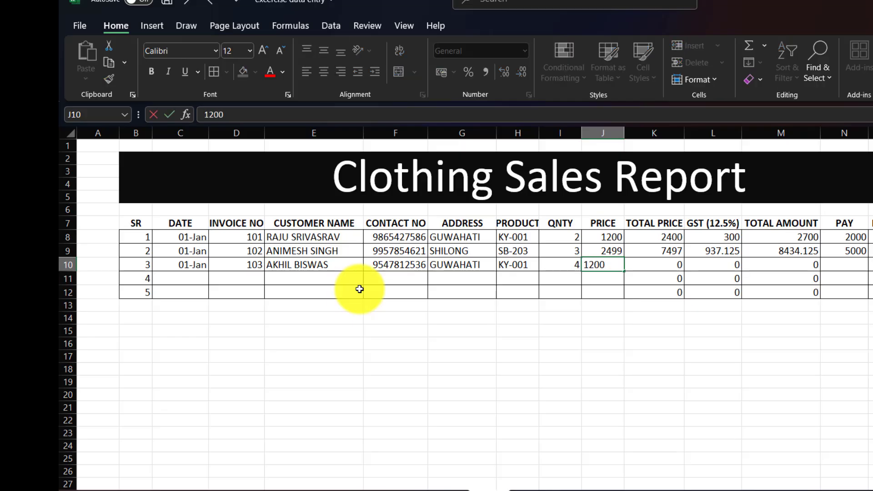
key("Return")
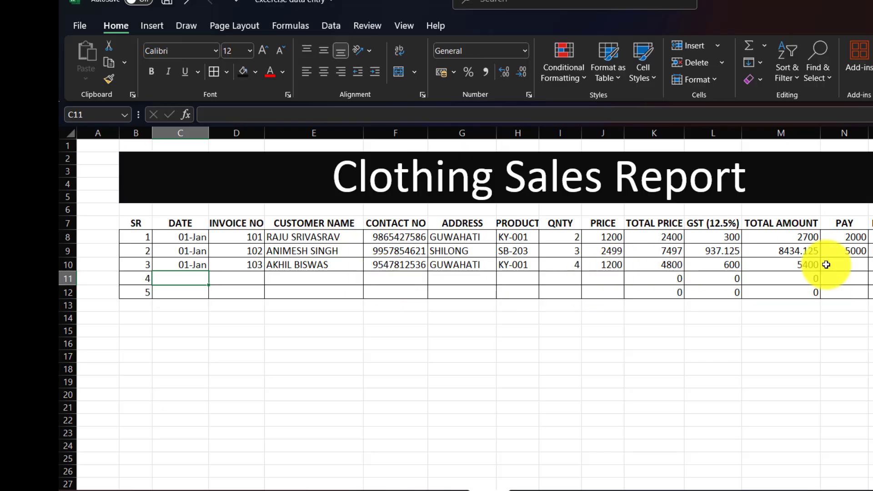
left_click(857, 265)
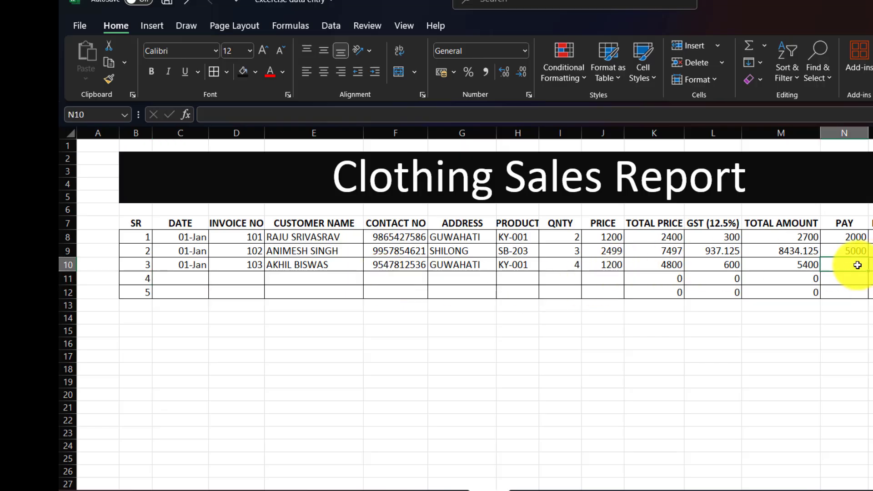
type("5400")
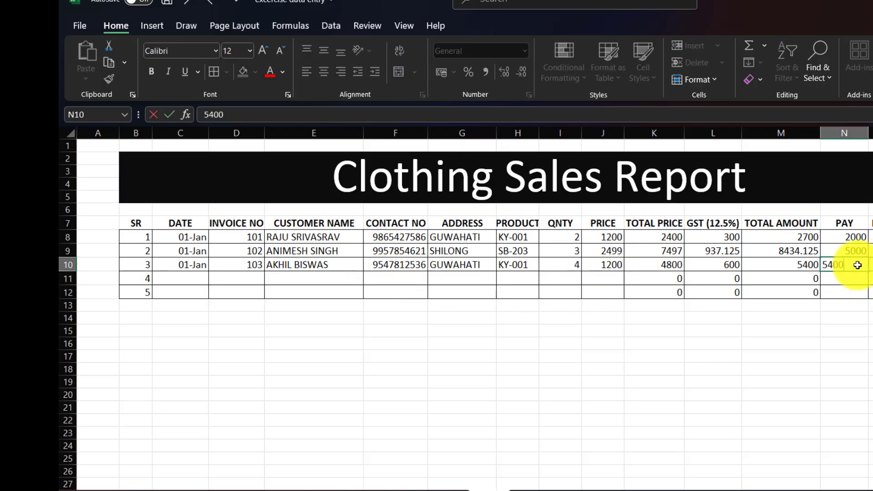
key("Return")
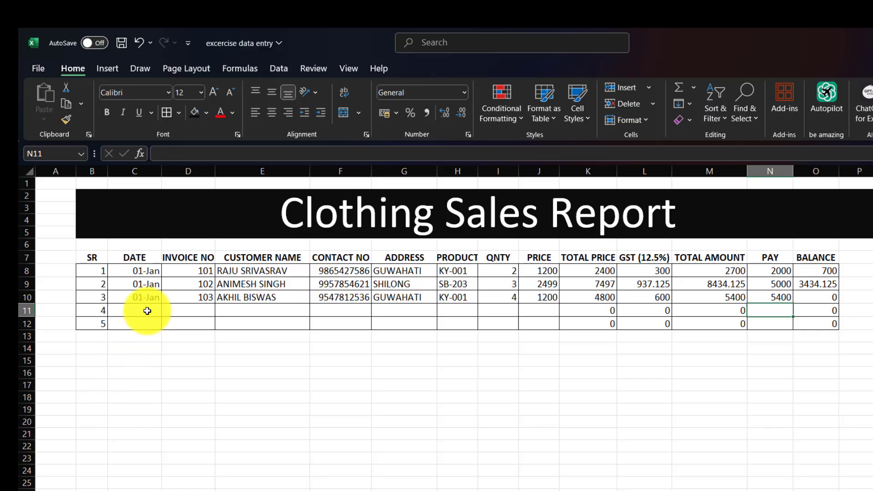
Enter 02-Jan, invoice 104, and the customer's name and contact number in row 11
left_click(147, 311)
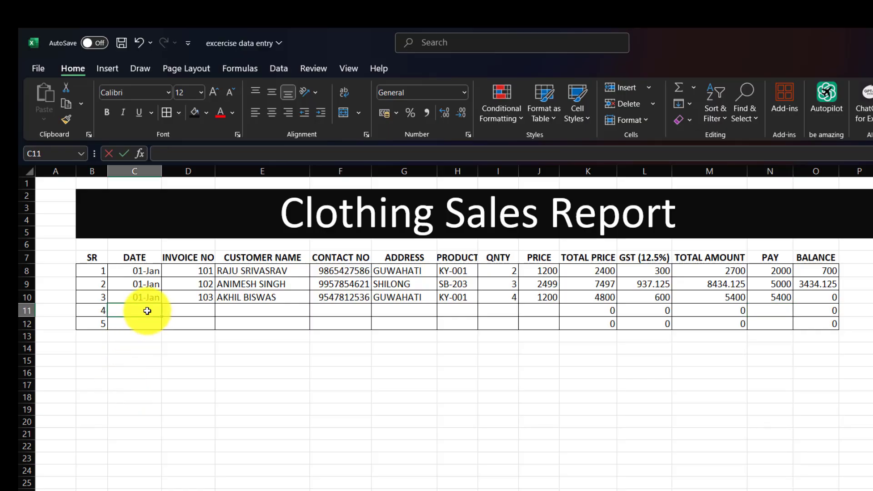
type("2-jan")
key("Tab")
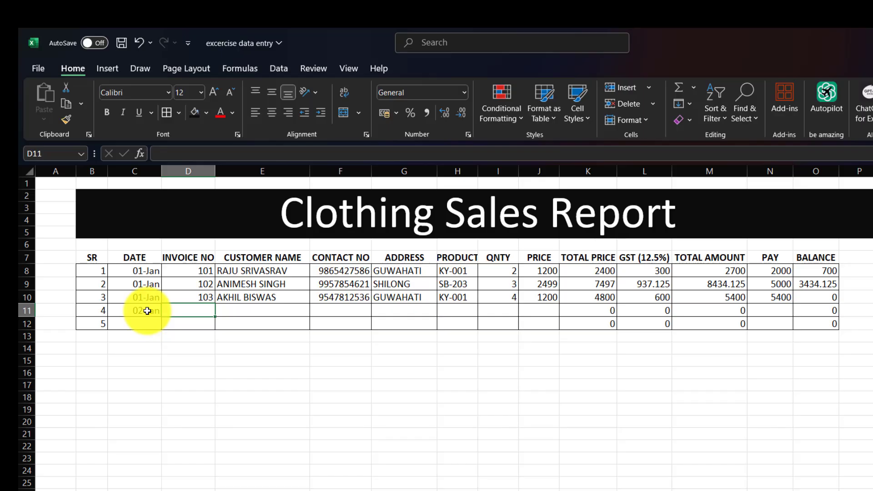
type("10")
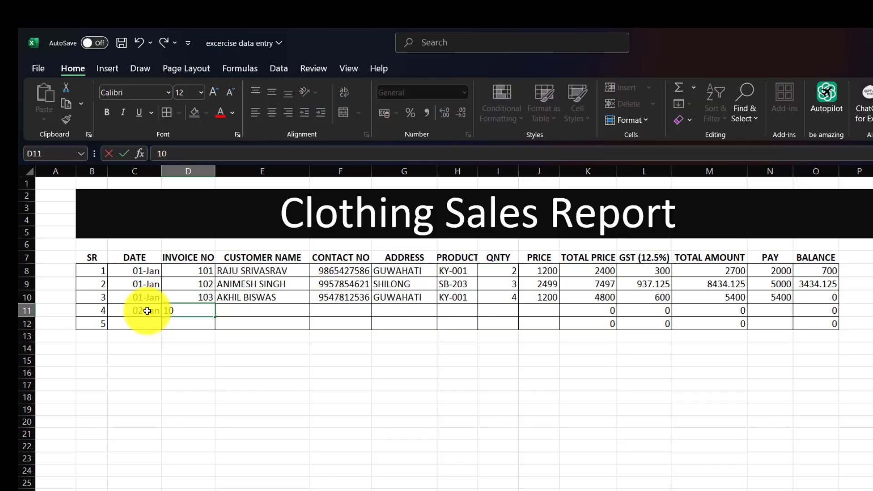
type("4")
key("Tab")
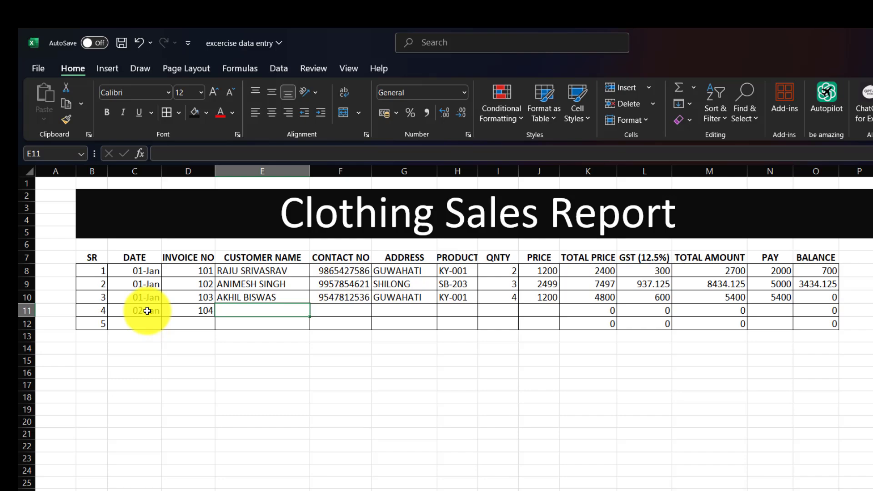
type("AKHILES")
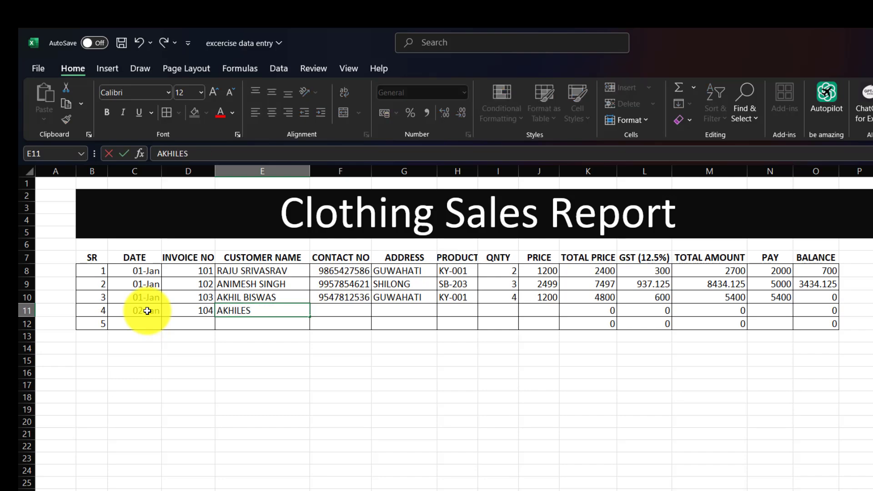
key("Tab")
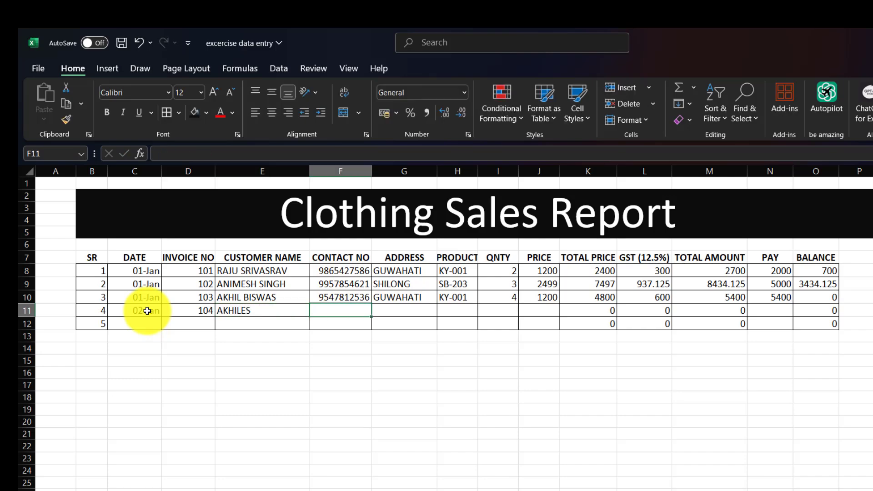
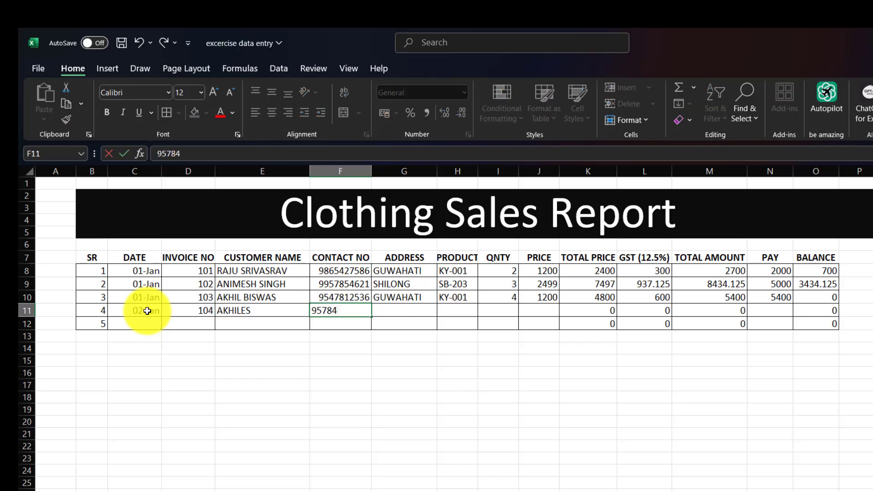
key("Tab")
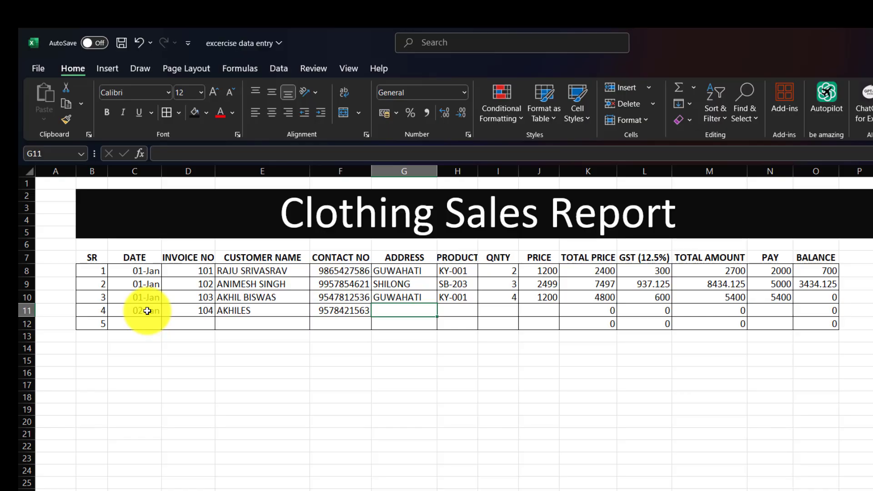
Fill in SHILONG, product KY-001, quantity 2 at price 1200, and a 2700 payment
type("SHILONG")
key("Tab")
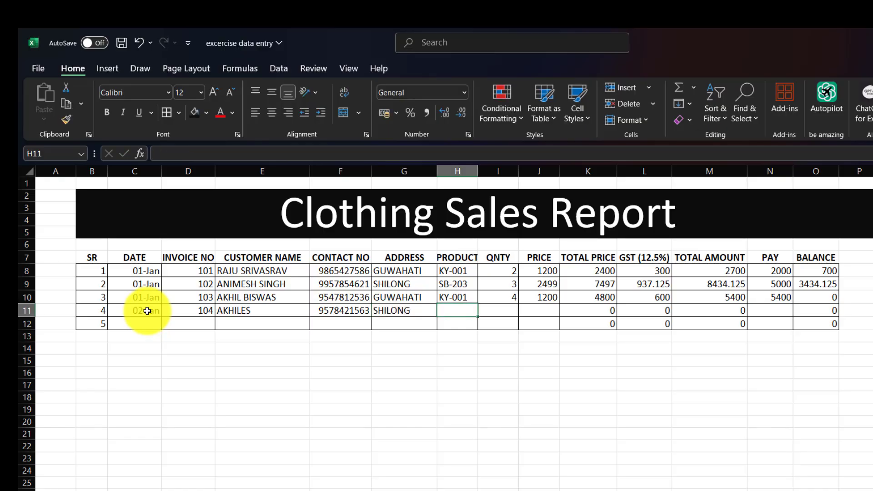
type("KY-001")
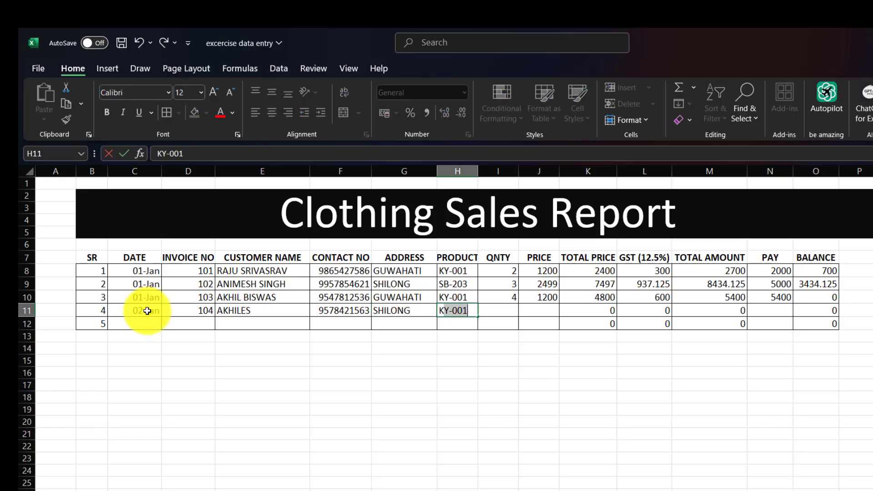
key("Tab")
type("2")
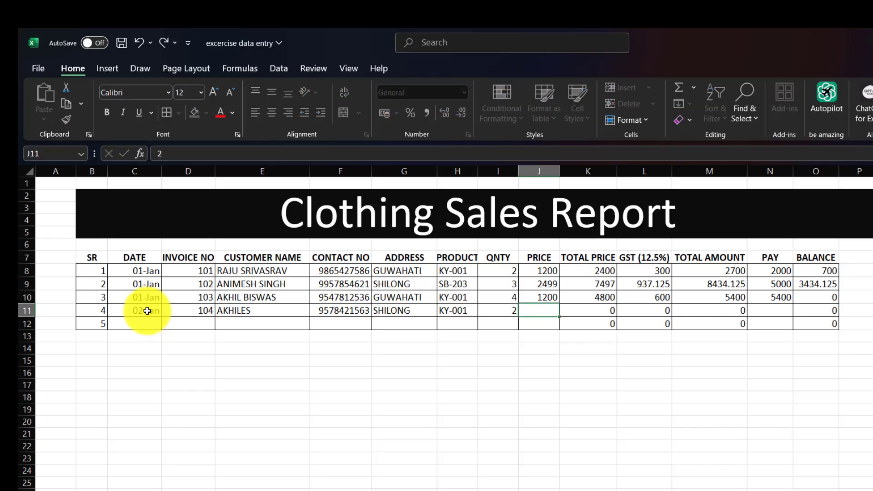
key("Tab")
type("1200")
key("Return")
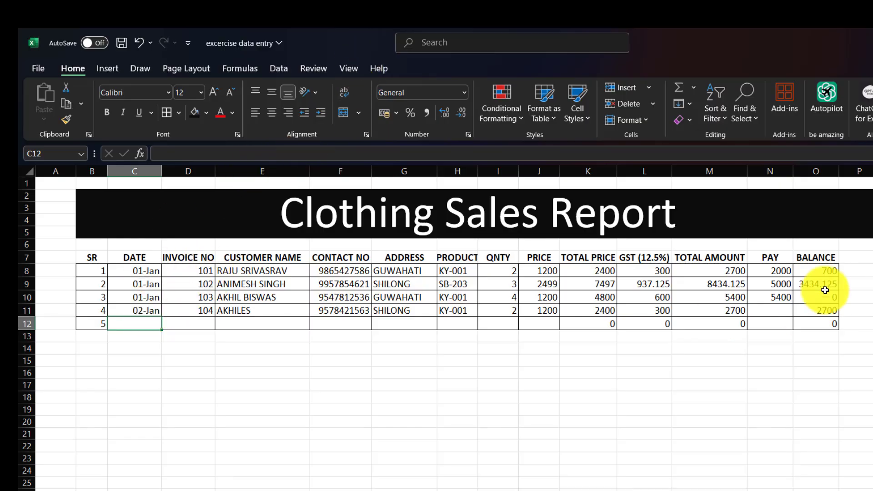
left_click(777, 308)
type("2700")
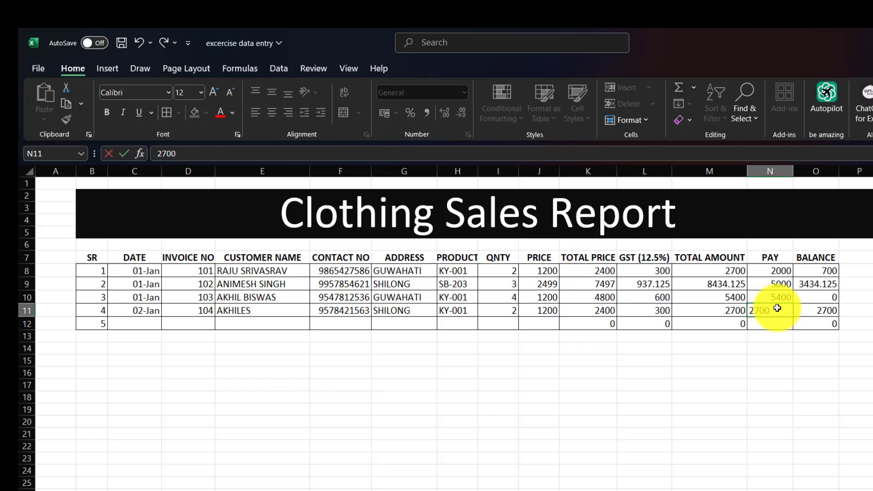
key("Return")
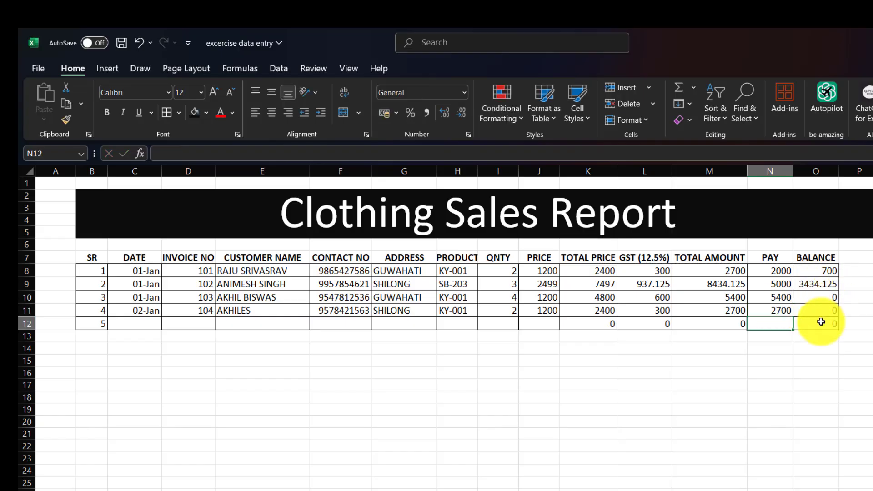
Enter sale 5's date 02-Jan and invoice 105, plus the customer's name, contact number and address, in row 12
left_click(143, 327)
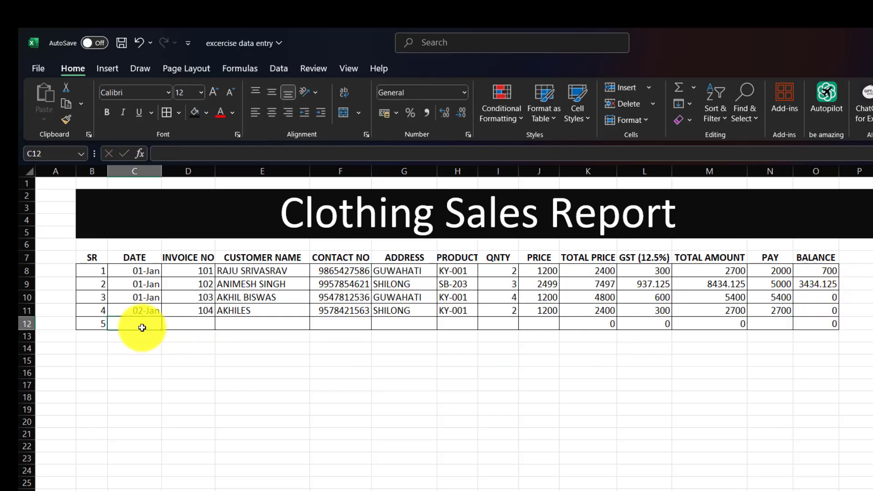
type("2-jan")
key("Tab")
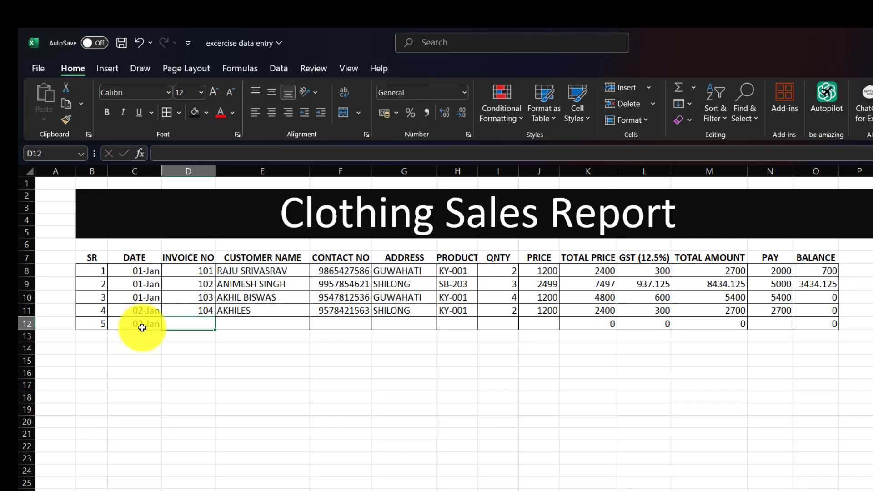
type("105")
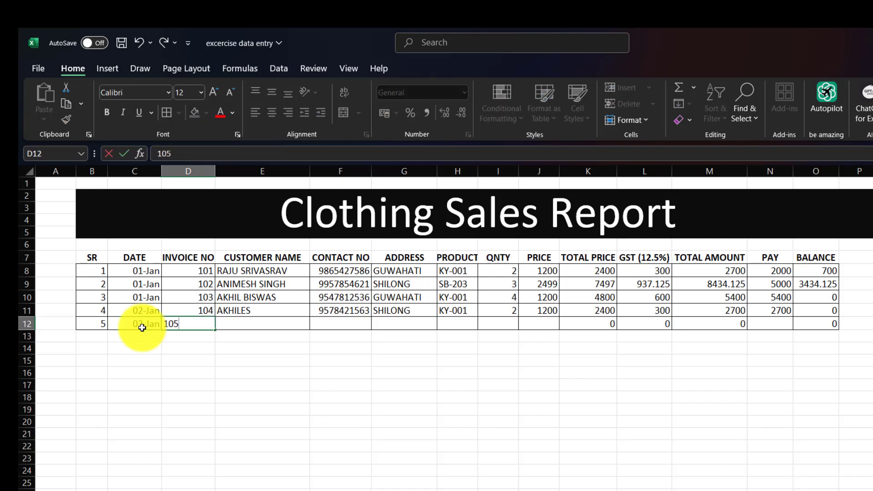
key("Tab")
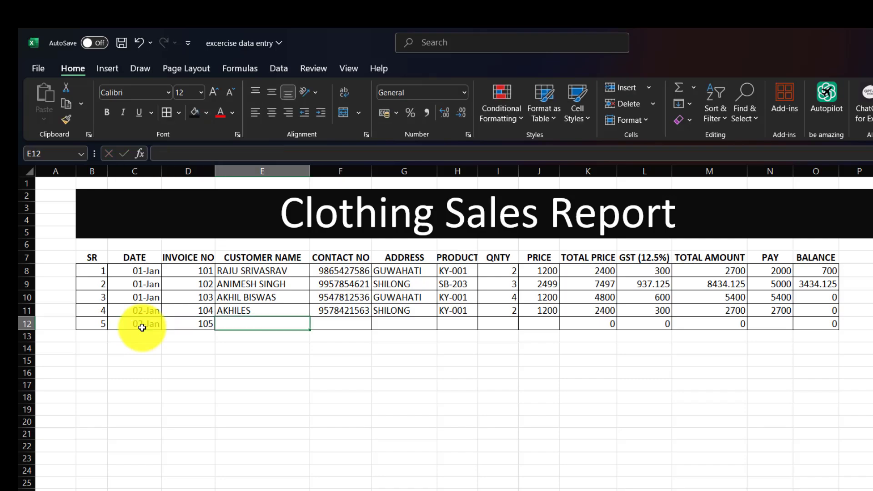
type("RI")
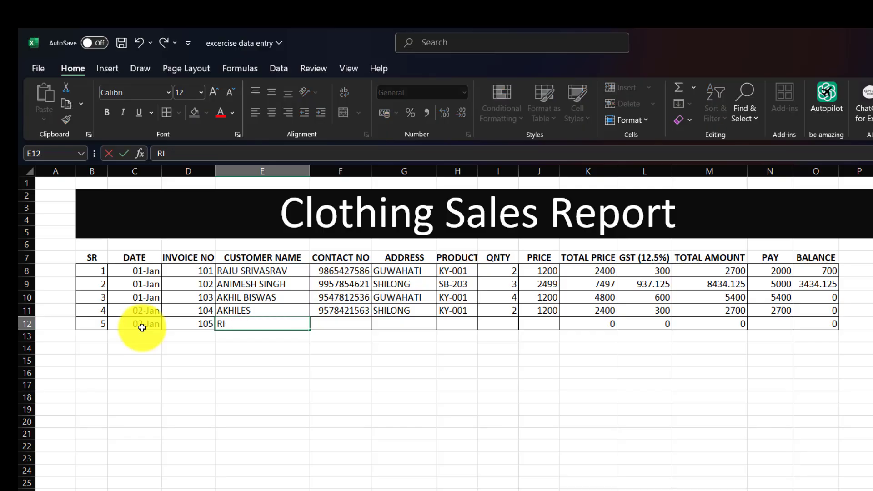
type("NIKI")
key("Tab")
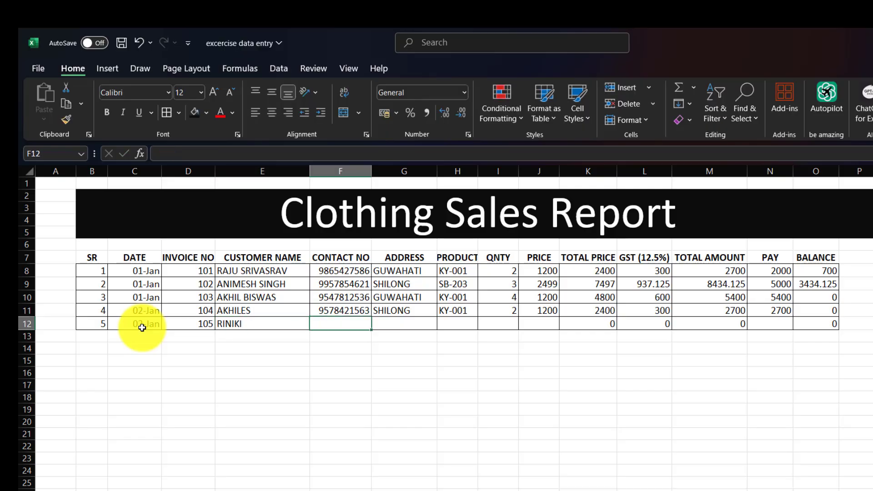
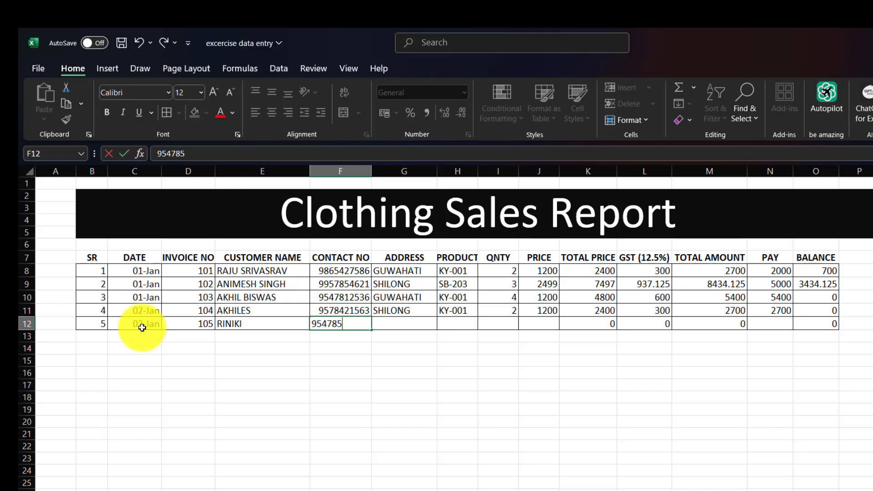
key("Tab")
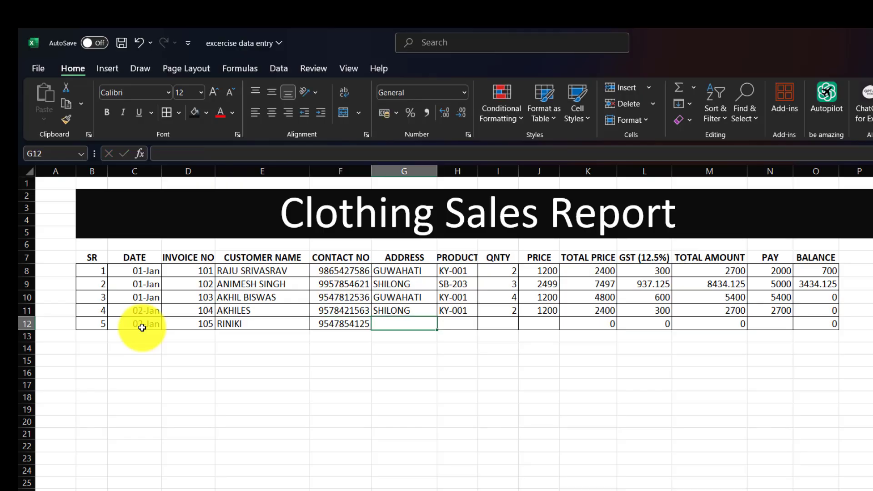
type("NALBARI")
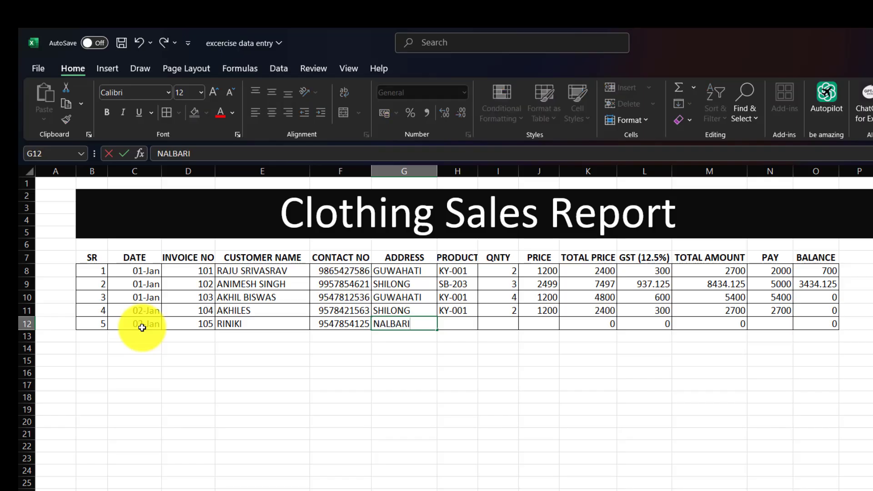
key("Tab")
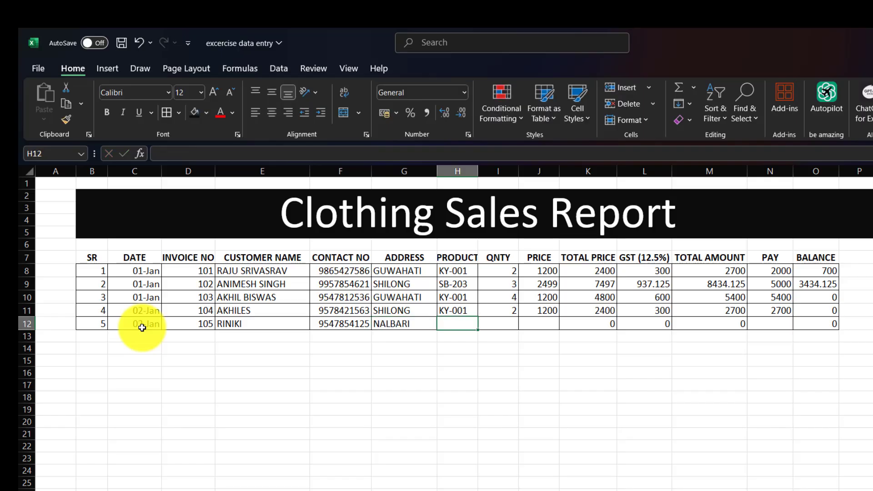
Add product SB-203, quantity 6 at price 2499, and a 16000 payment for sale 5
type("SB-203")
key("Tab")
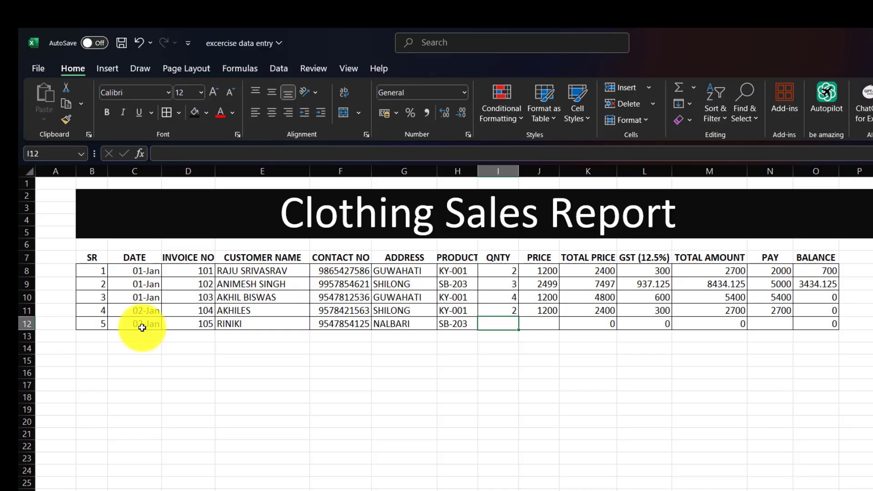
type("6")
key("Tab")
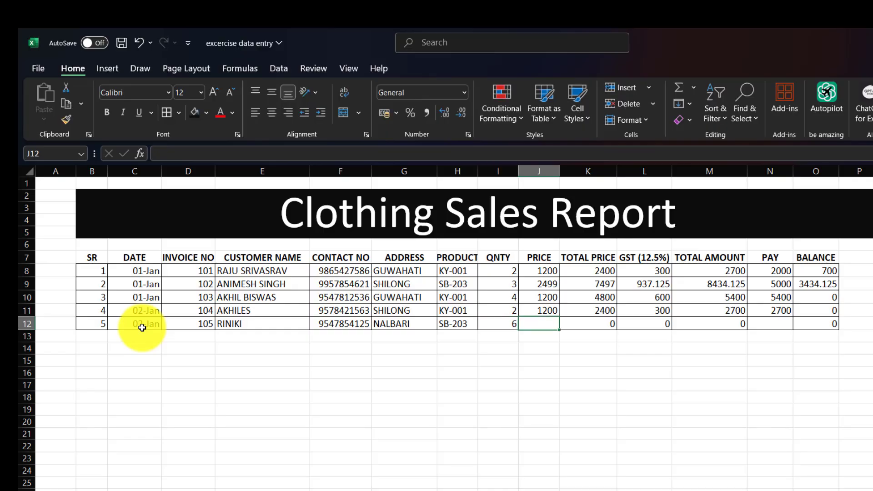
type("2499")
key("Tab")
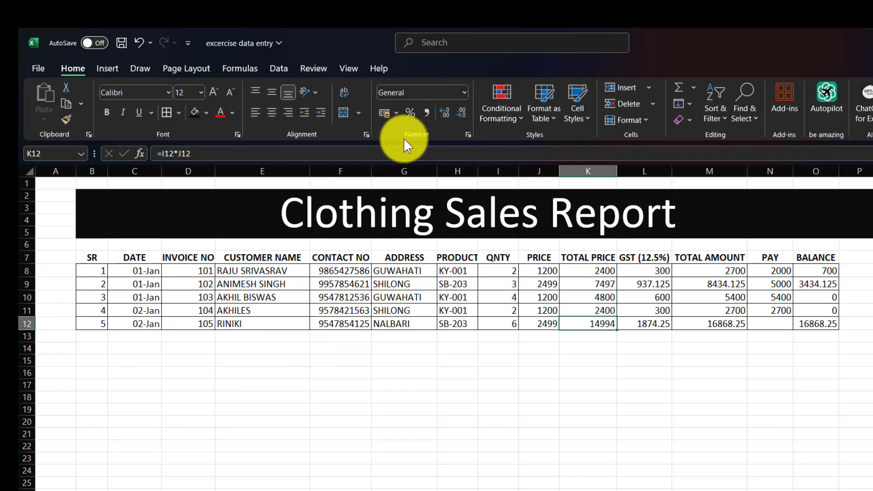
left_click(782, 324)
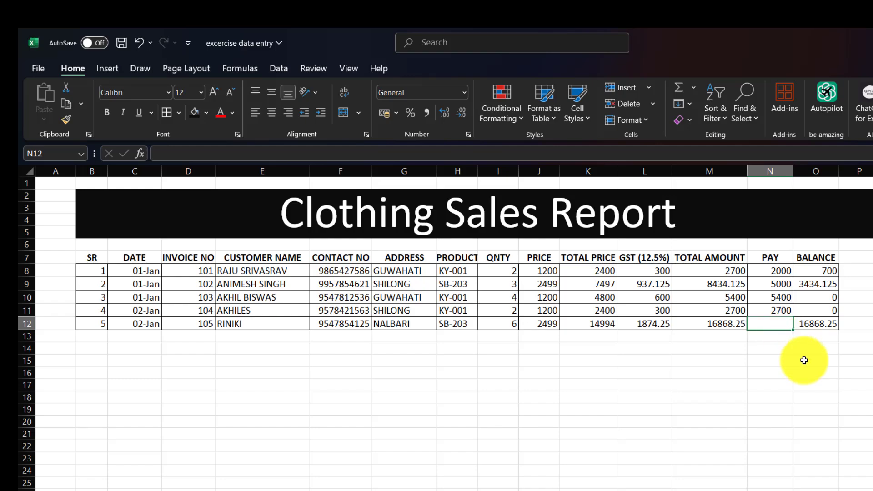
type("16000")
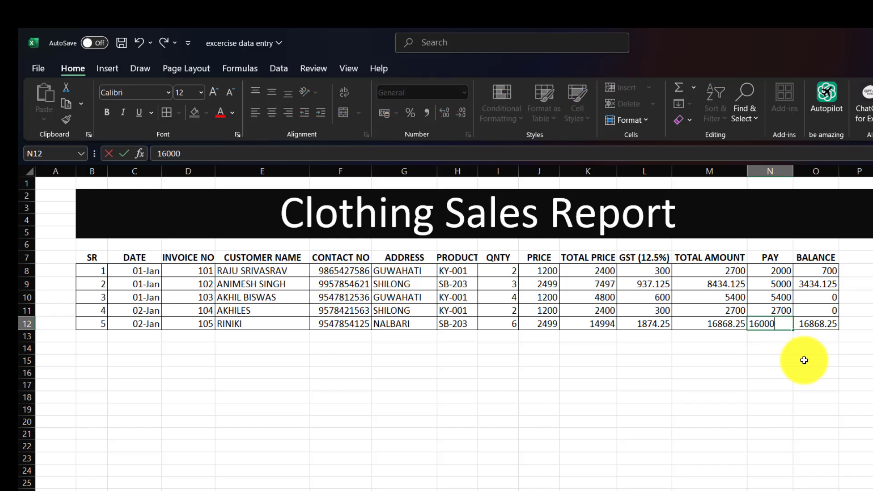
key("Return")
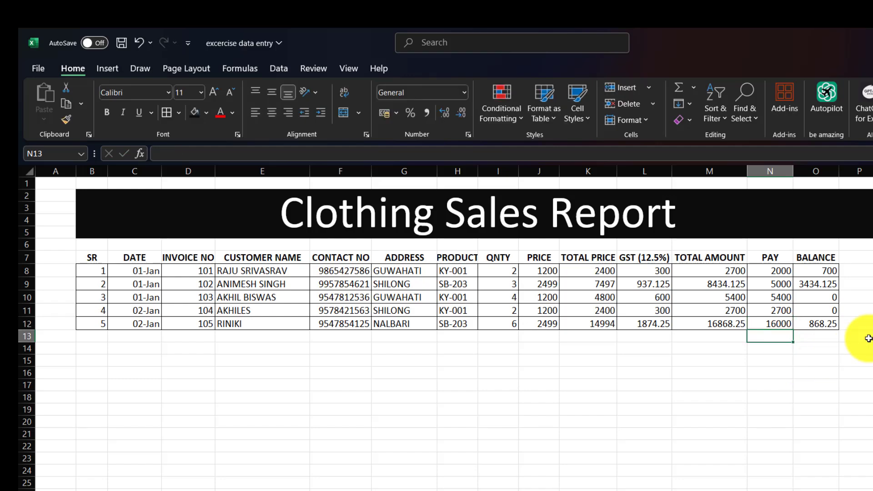
Fill the header row B7:O7 yellow and give it a thick outside border
left_click(89, 253)
left_click_drag(89, 252, 832, 259)
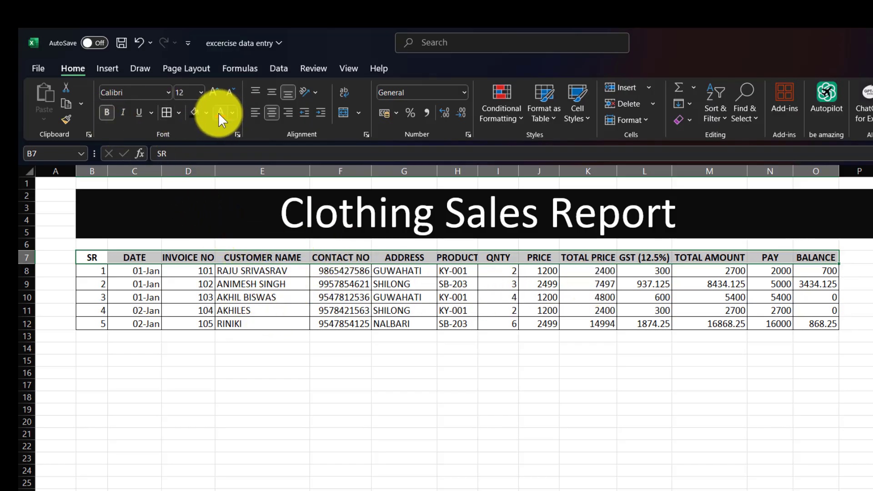
left_click(206, 113)
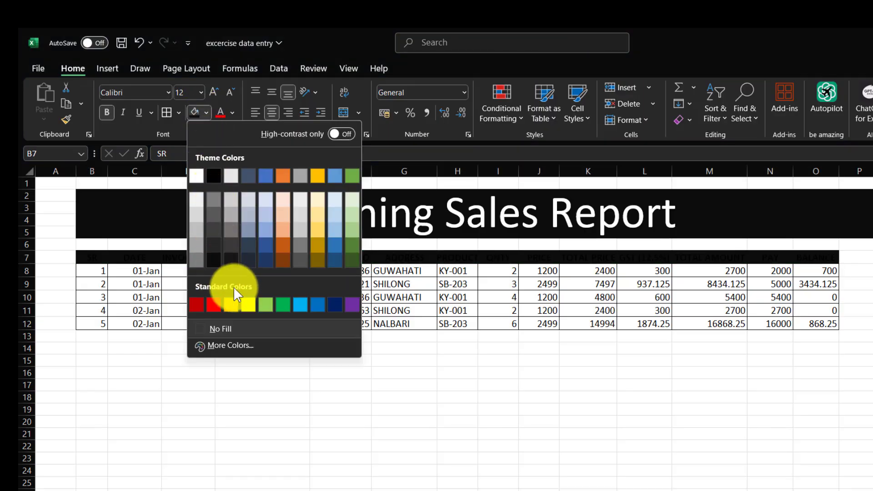
left_click(246, 302)
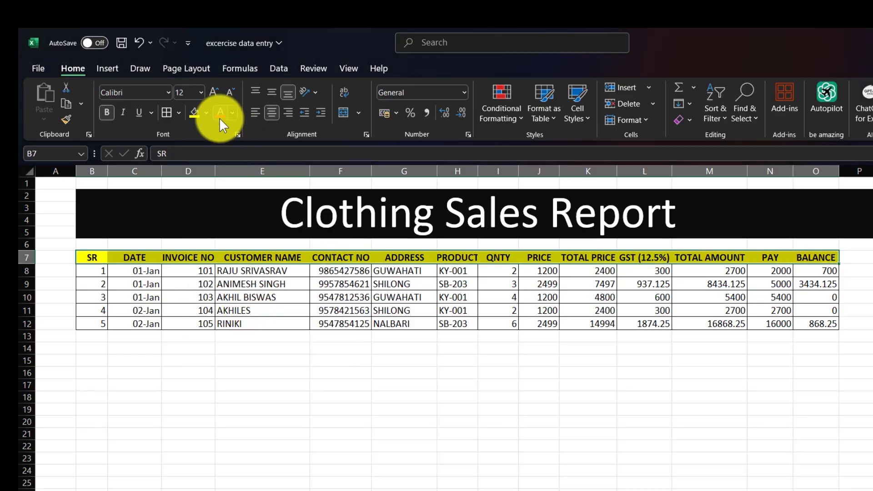
left_click(181, 112)
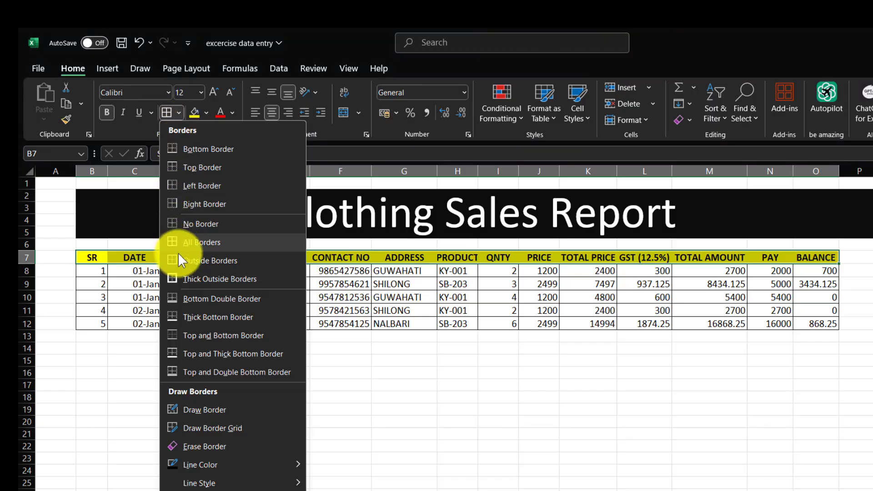
left_click(174, 276)
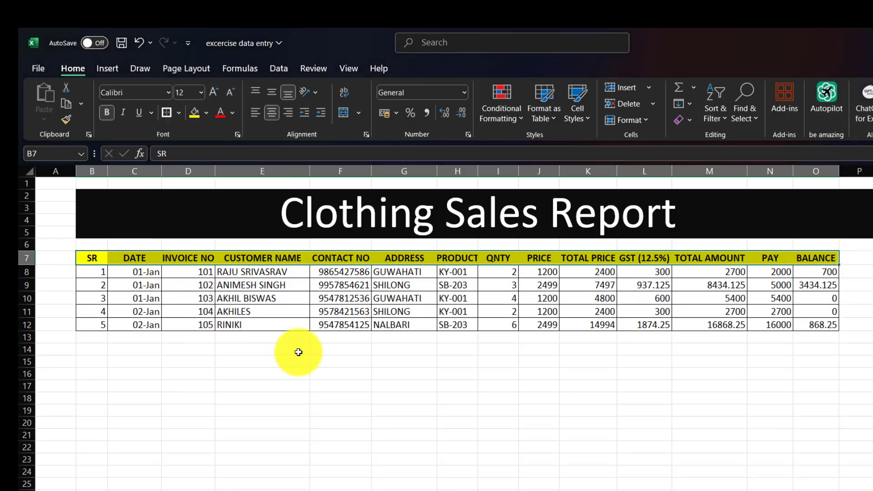
left_click(298, 352)
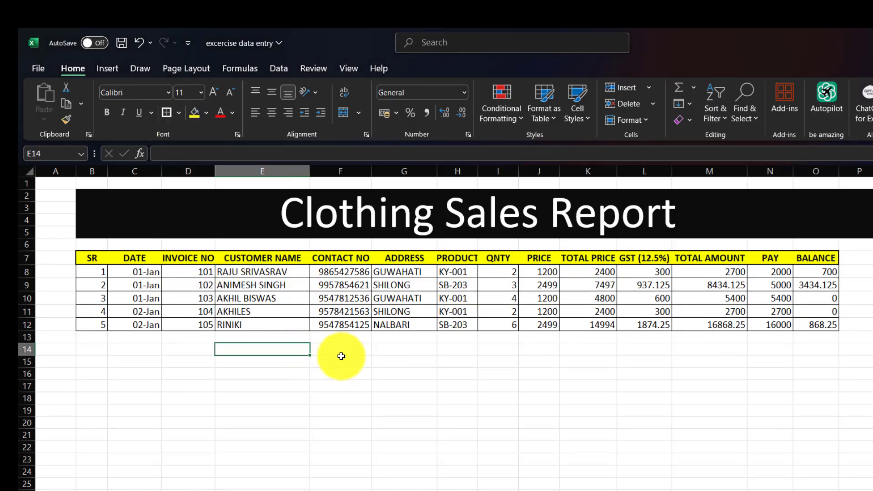
Apply All Borders to the header cells so every heading is outlined
left_click_drag(97, 256, 782, 252)
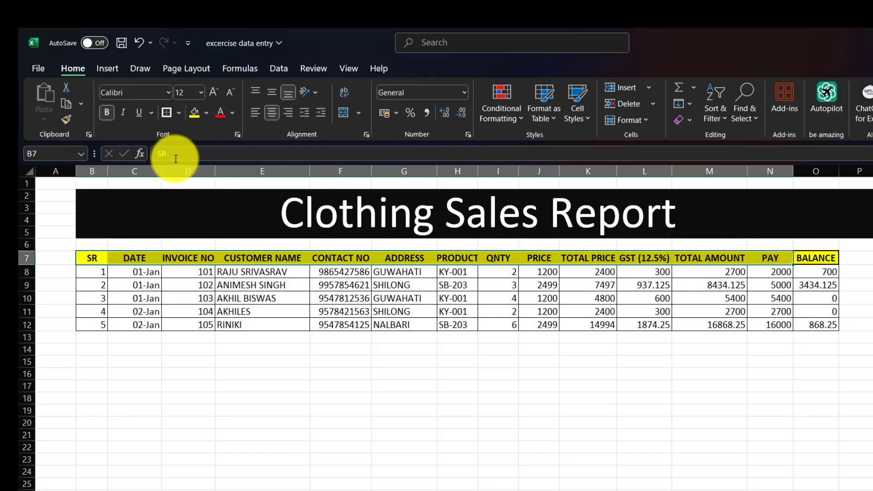
left_click(178, 113)
left_click(192, 250)
left_click(350, 372)
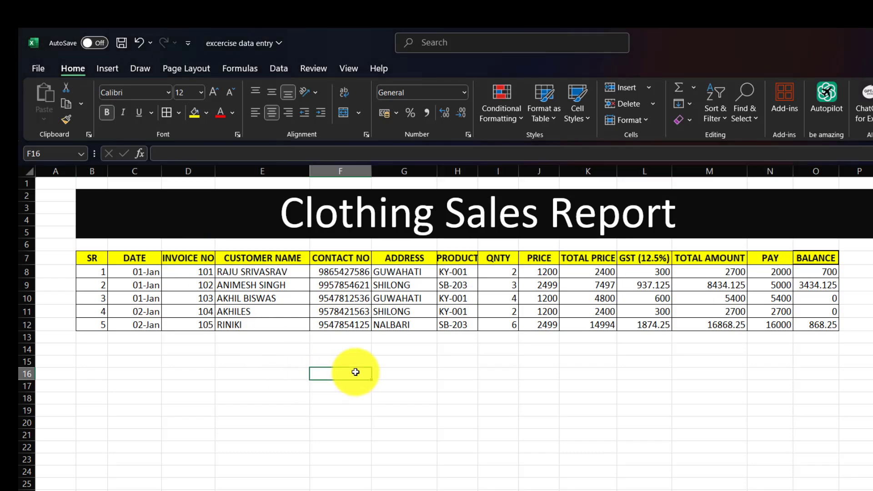